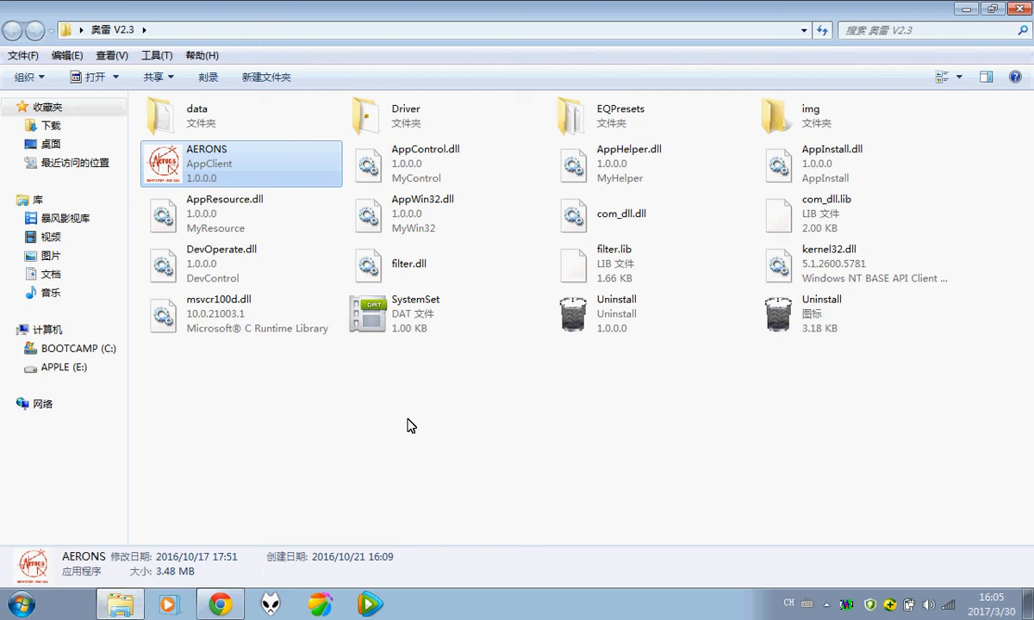
Step: Launch the AERONS application from the 奥雷 V2.3 install folder
{"action": "double_click", "coordinate": [195, 172]}
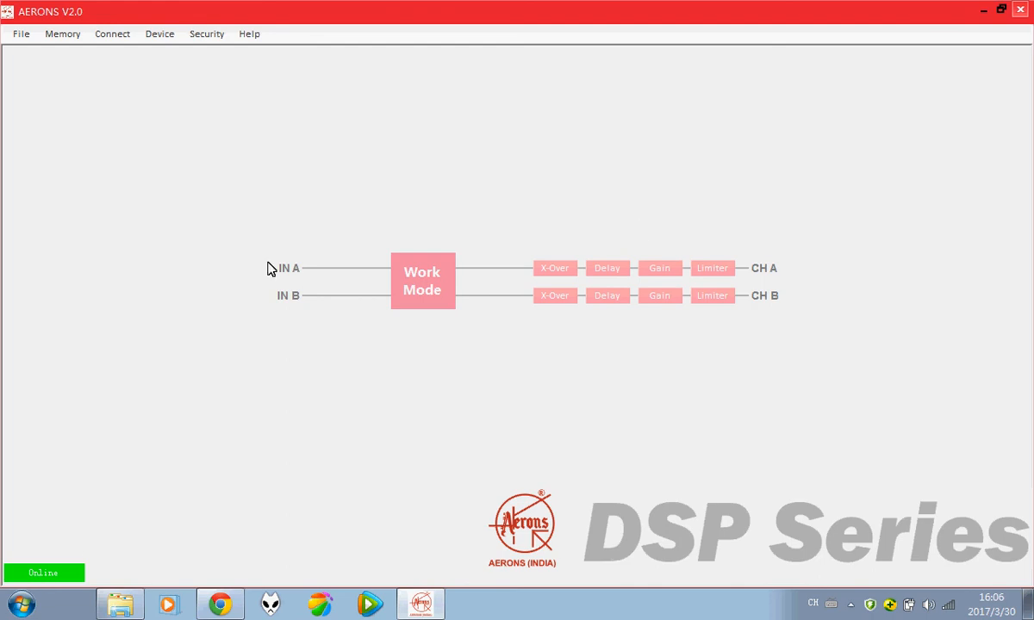
{"action": "left_click", "coordinate": [423, 289]}
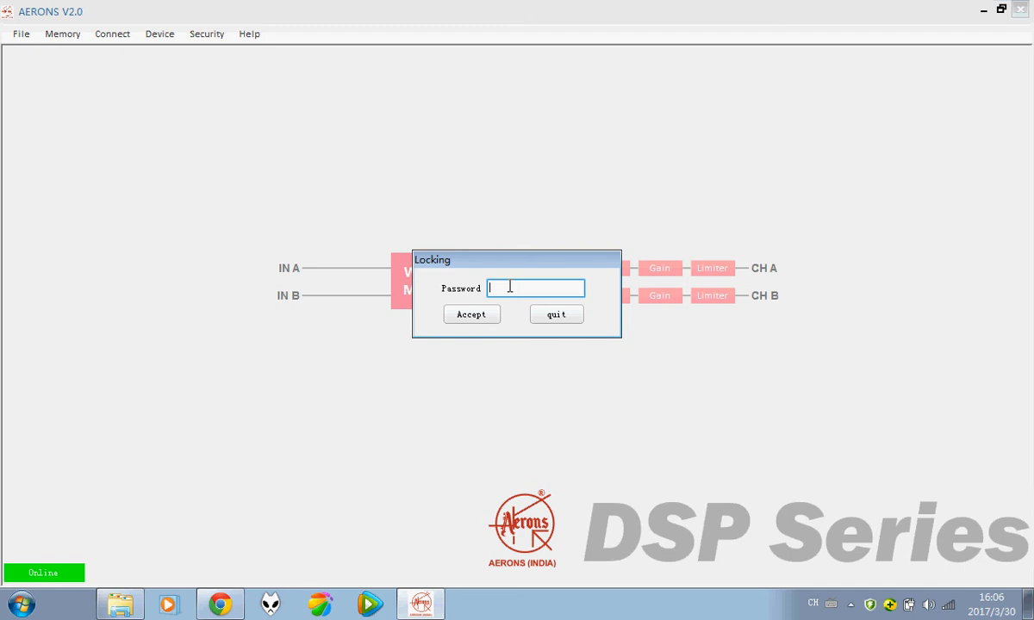
{"action": "type", "text": "****"}
{"action": "key", "text": "Return"}
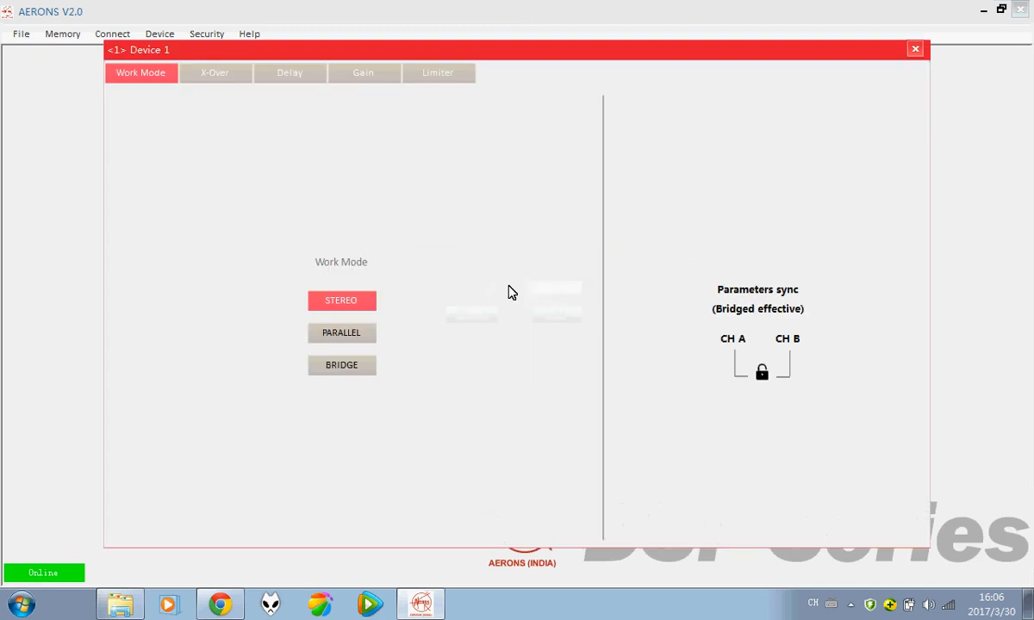
{"action": "left_click", "coordinate": [916, 49]}
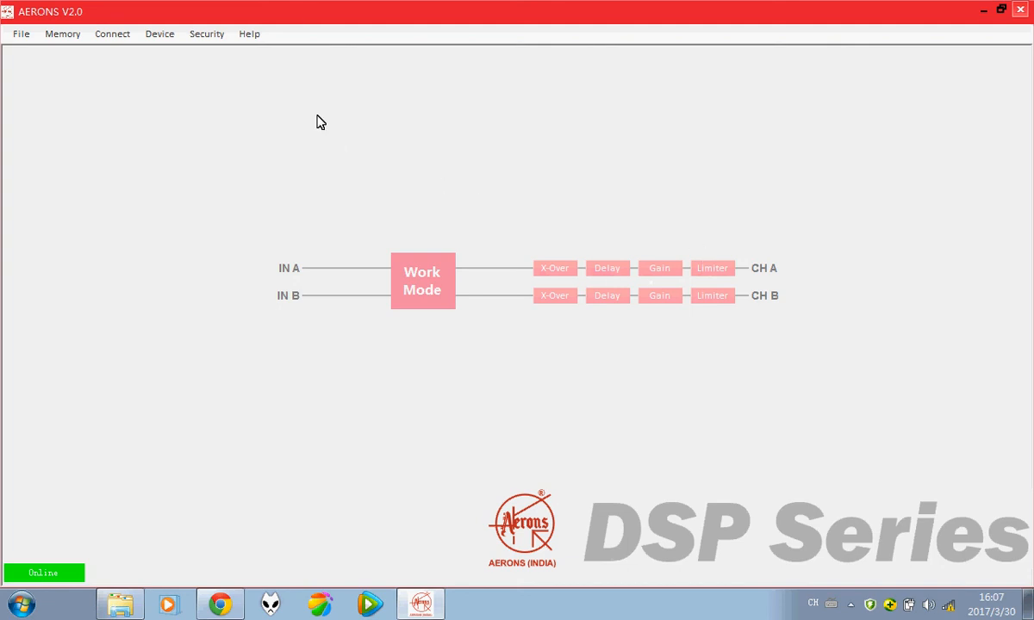
Step: Check About DSP (software 2.0, hardware 1.1.12), dismiss it, then open the Security menu
{"action": "left_click", "coordinate": [15, 36]}
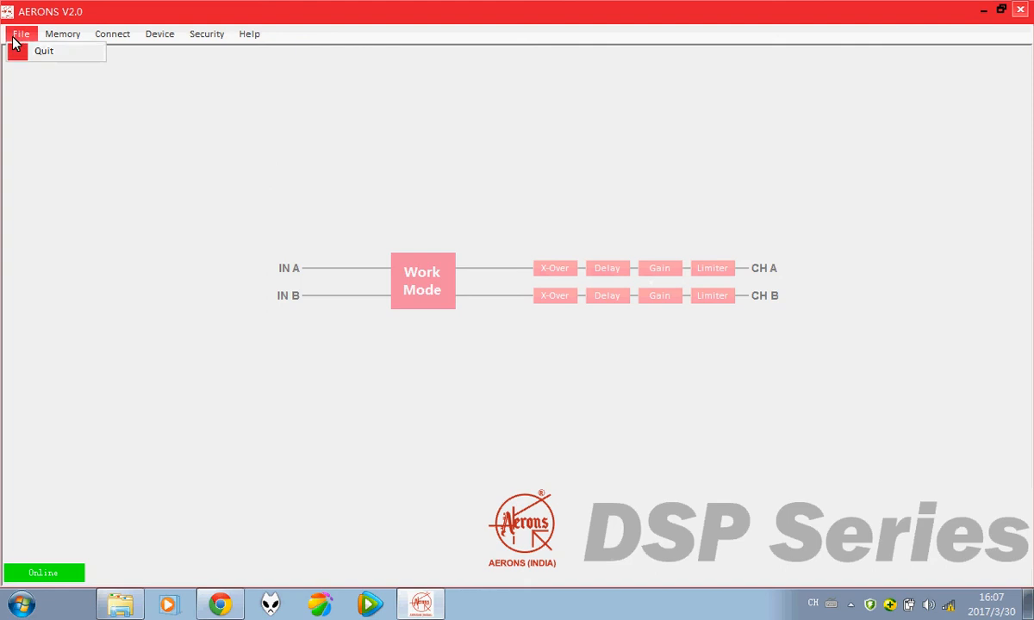
{"action": "mouse_move", "coordinate": [101, 44]}
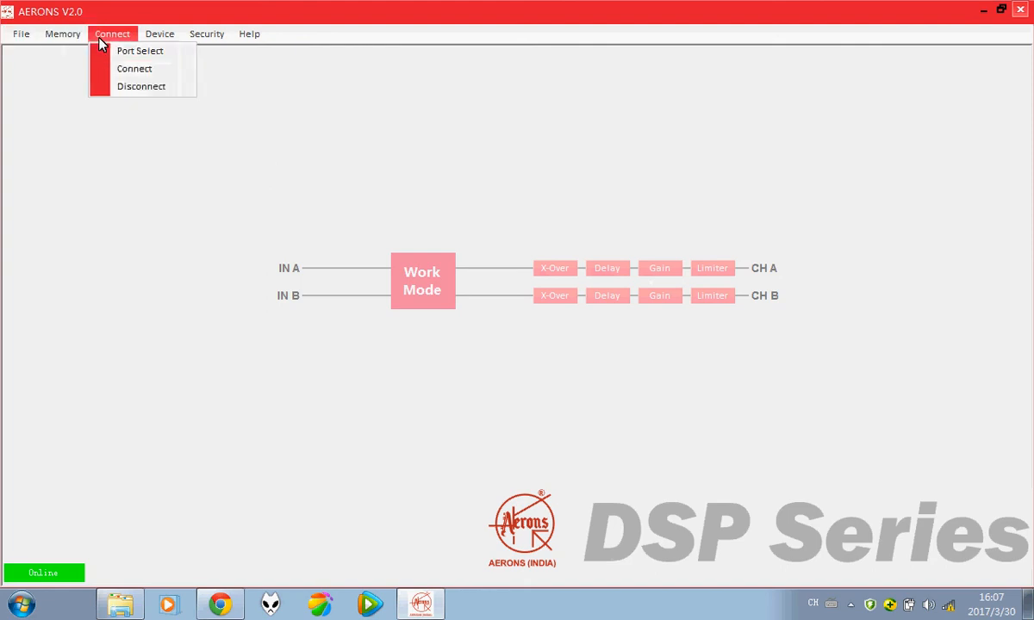
{"action": "mouse_move", "coordinate": [207, 38]}
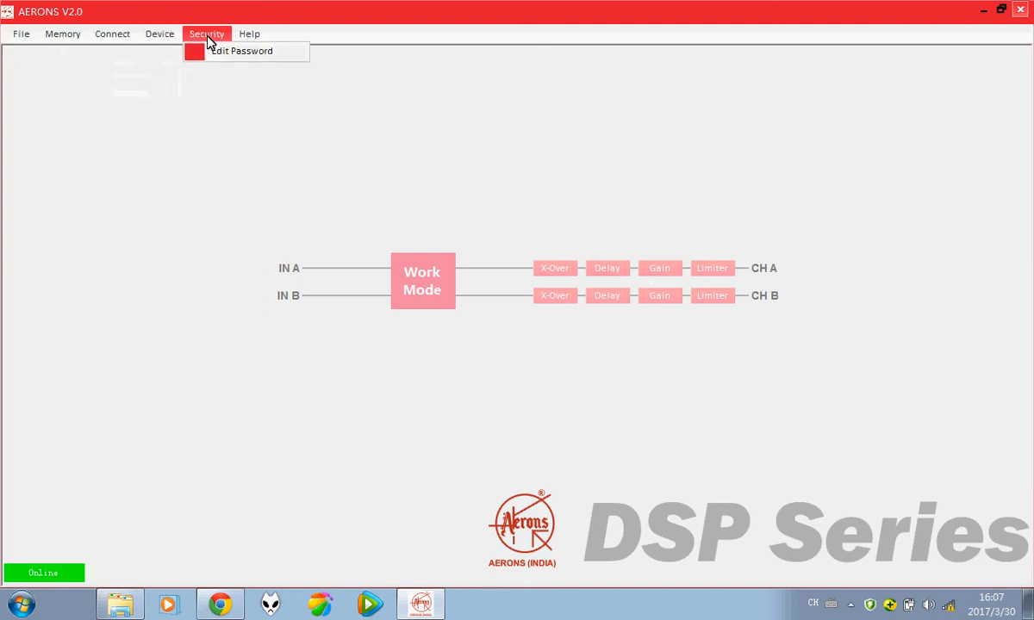
{"action": "mouse_move", "coordinate": [250, 40]}
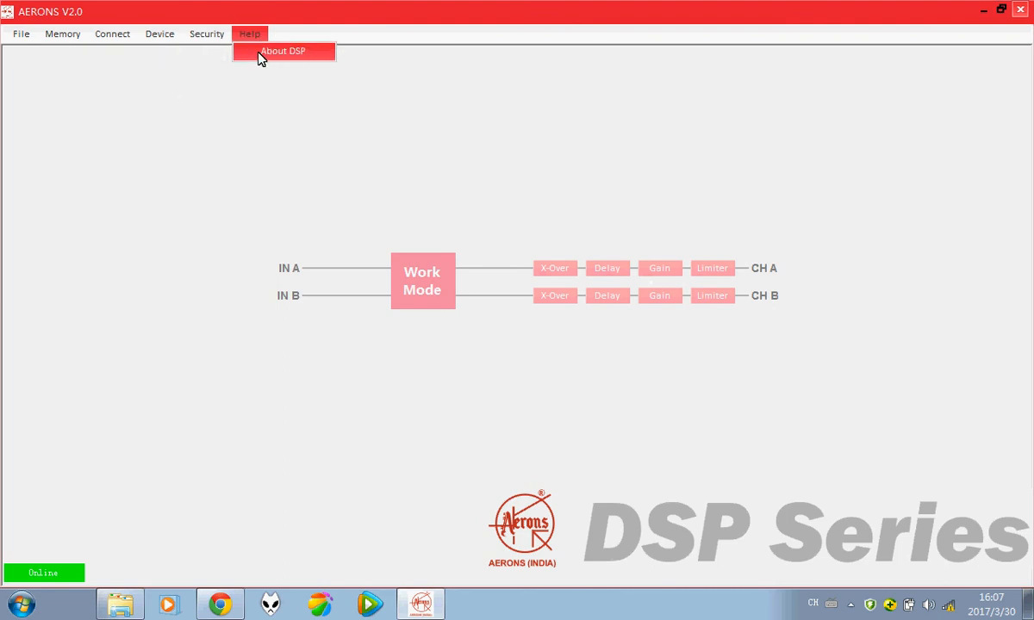
{"action": "left_click", "coordinate": [261, 57]}
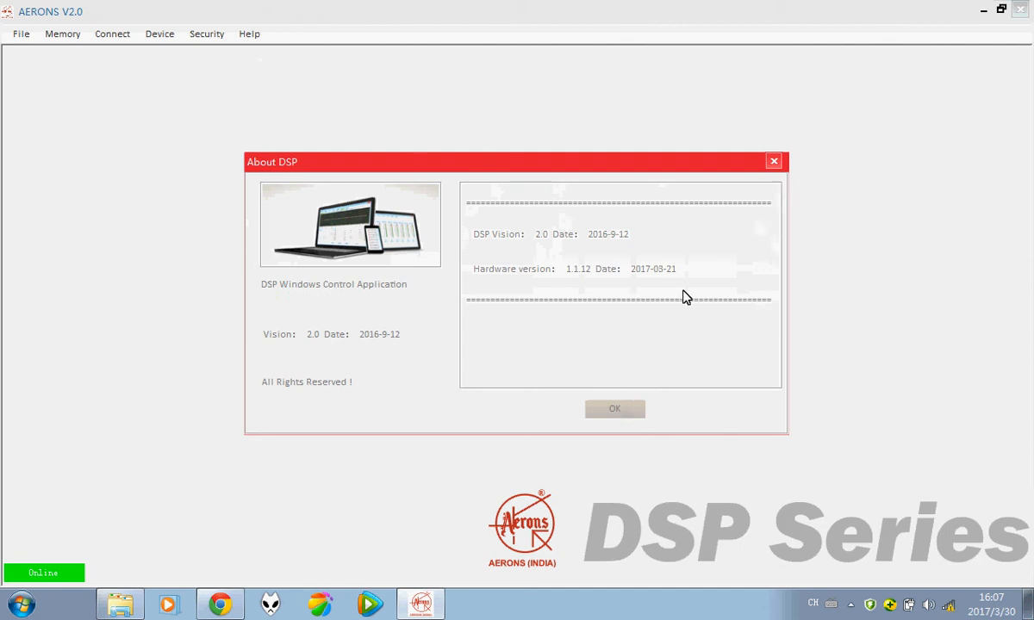
{"action": "left_click", "coordinate": [627, 412]}
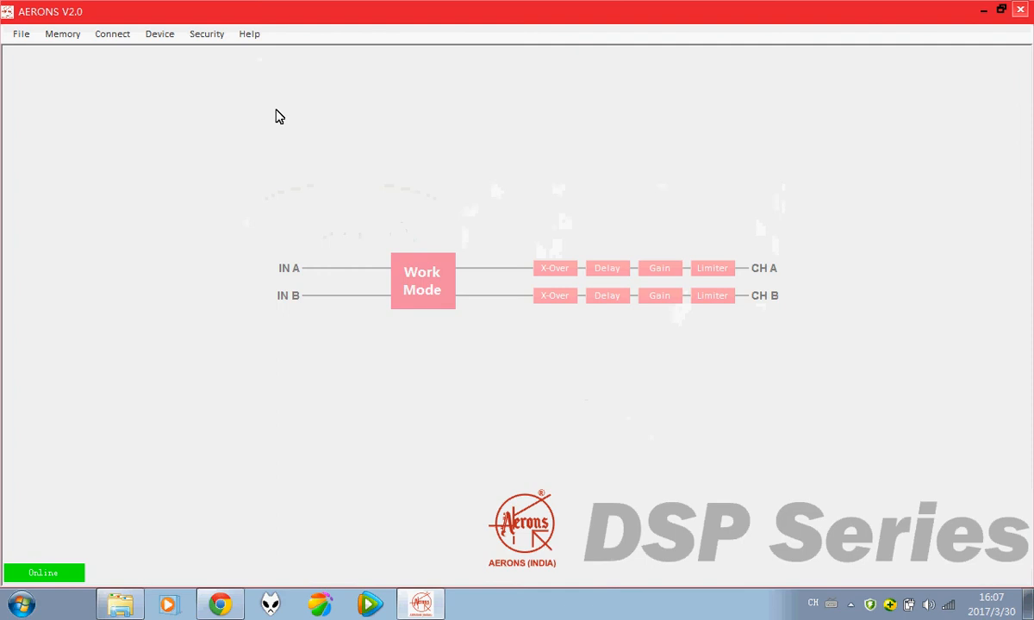
{"action": "left_click", "coordinate": [206, 34]}
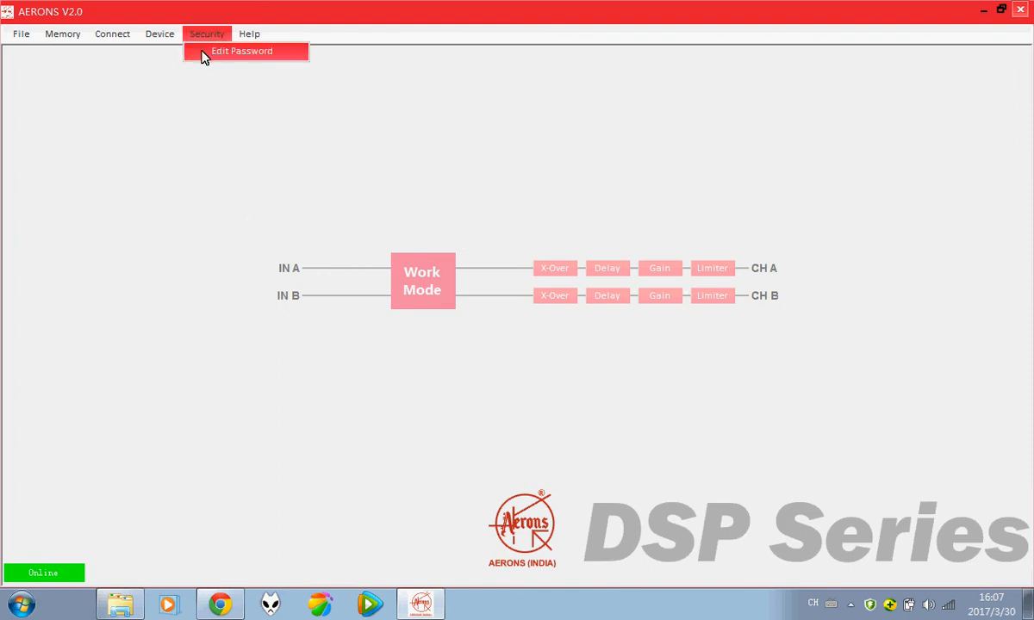
Step: Inspect the Edit Password form's Password and Confirm fields, then close it unchanged
{"action": "left_click", "coordinate": [204, 54]}
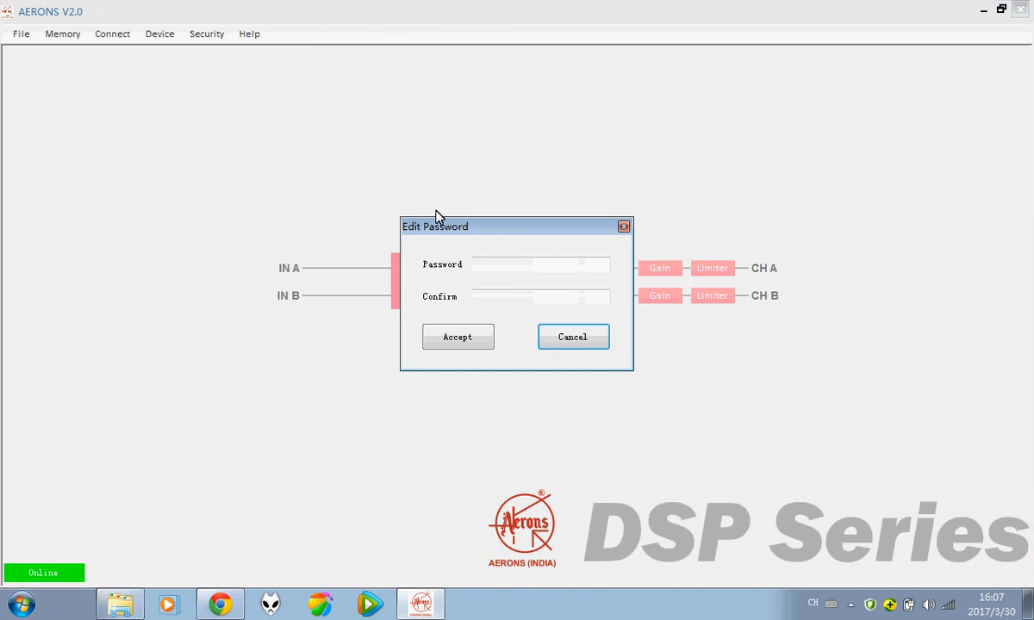
{"action": "left_click_drag", "start_coordinate": [468, 226], "coordinate": [438, 147]}
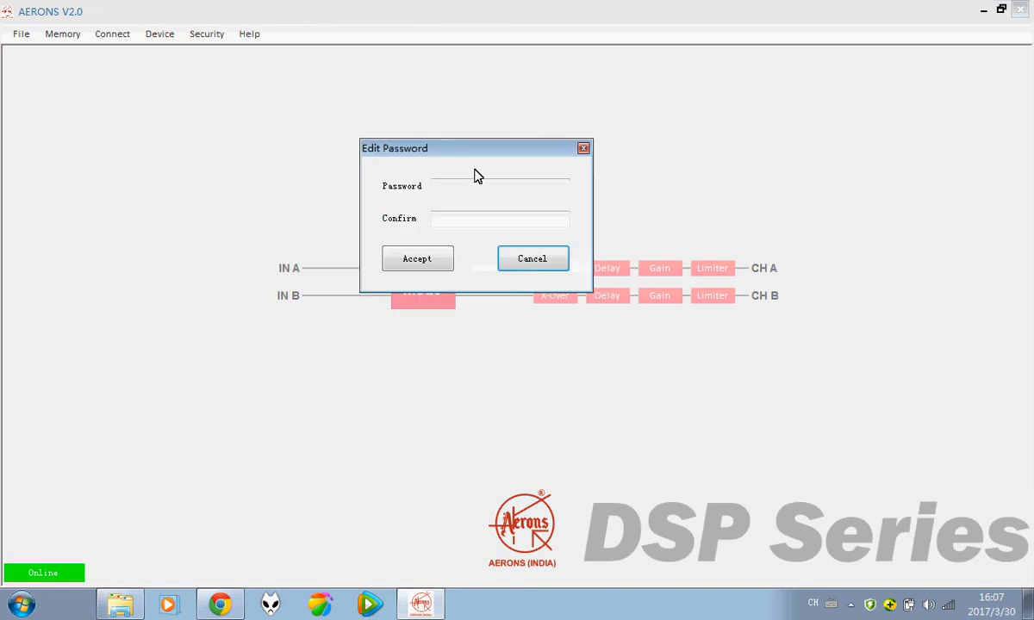
{"action": "left_click", "coordinate": [449, 186]}
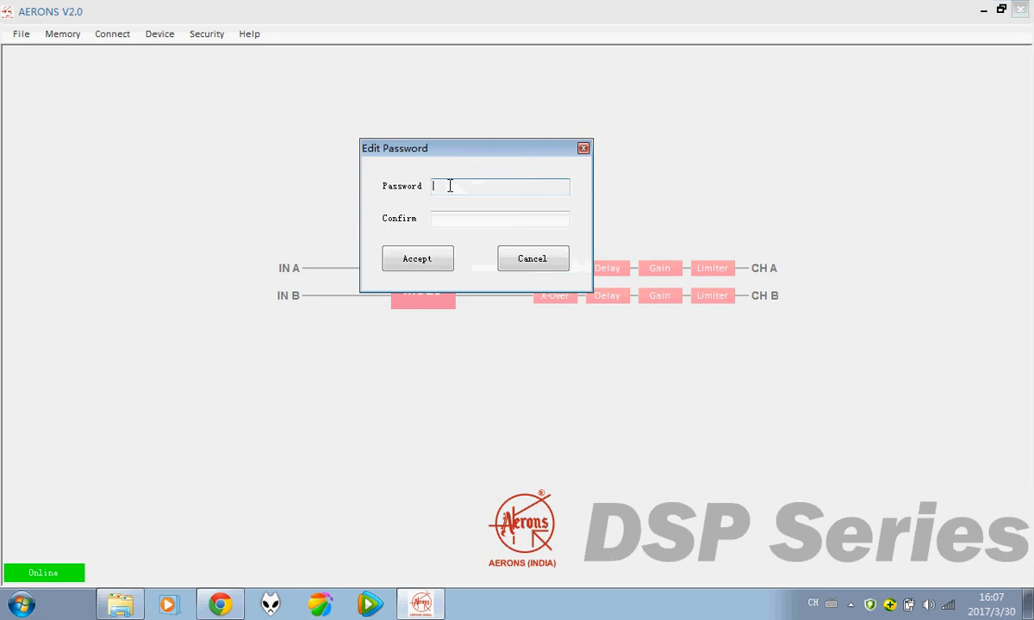
{"action": "left_click", "coordinate": [454, 217]}
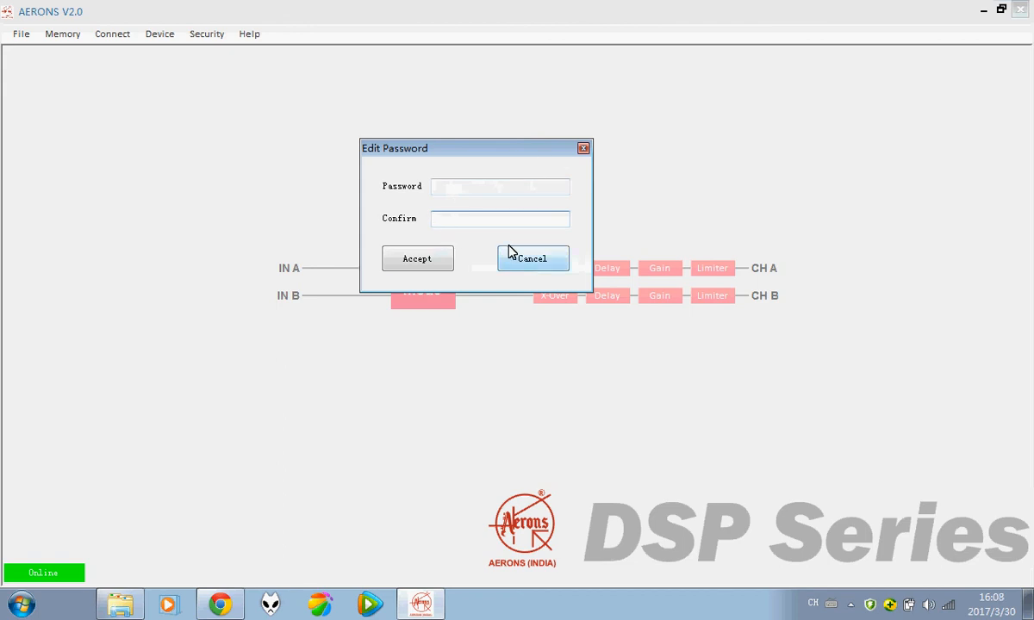
{"action": "left_click", "coordinate": [584, 150]}
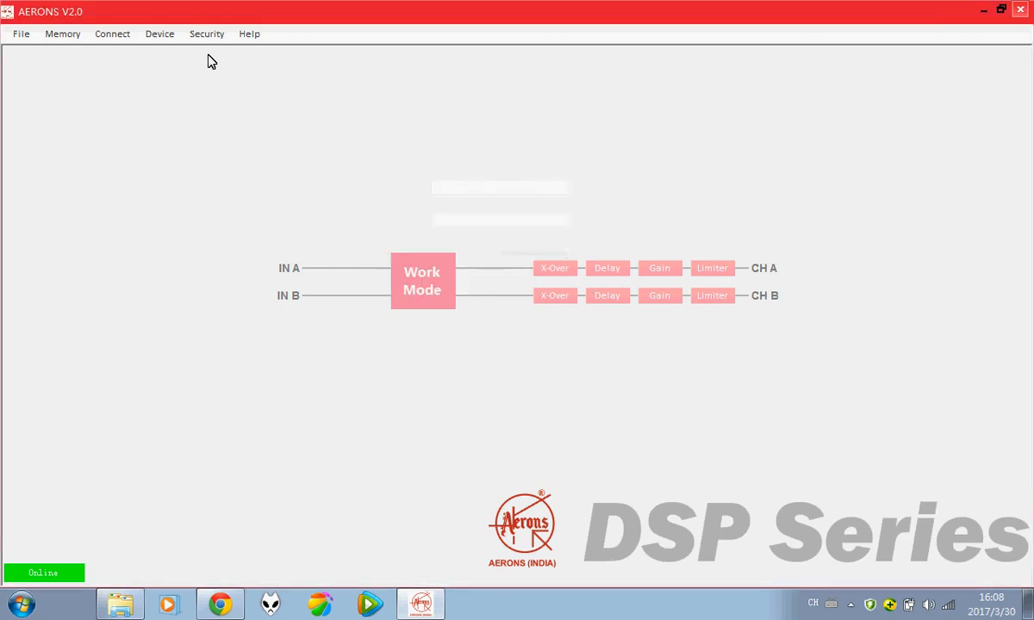
{"action": "left_click", "coordinate": [160, 36]}
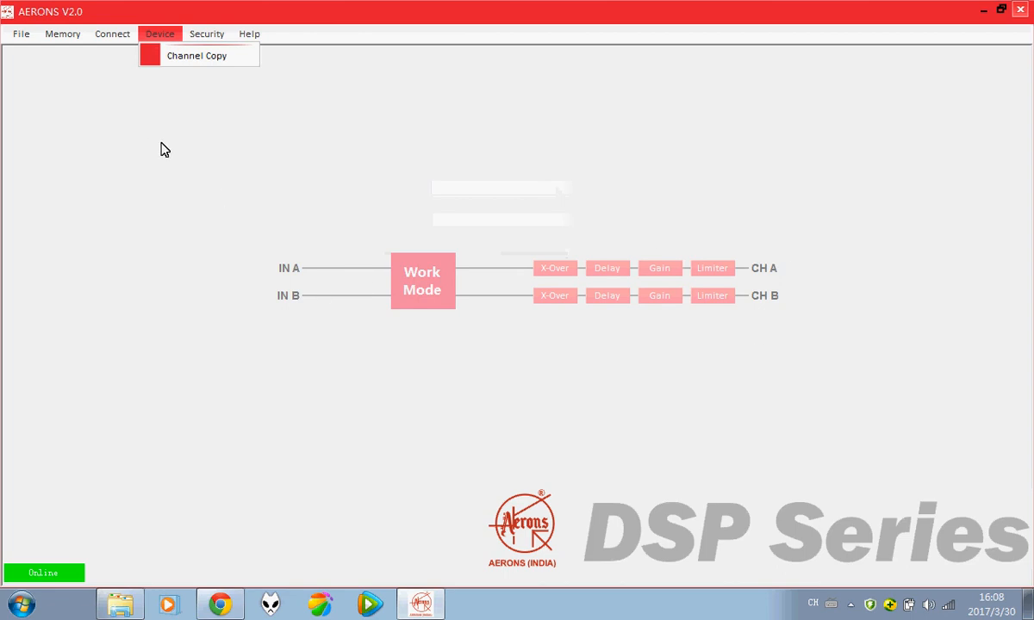
Step: Disconnect, reconnect, then disconnect the DSP again, leaving the link Offline
{"action": "mouse_move", "coordinate": [111, 39]}
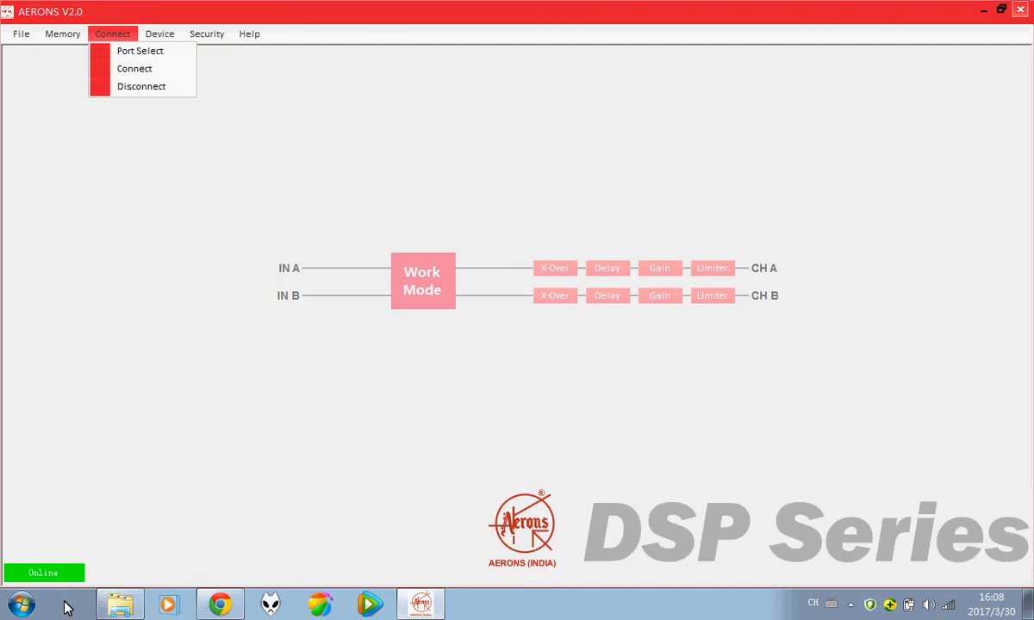
{"action": "left_click", "coordinate": [148, 87]}
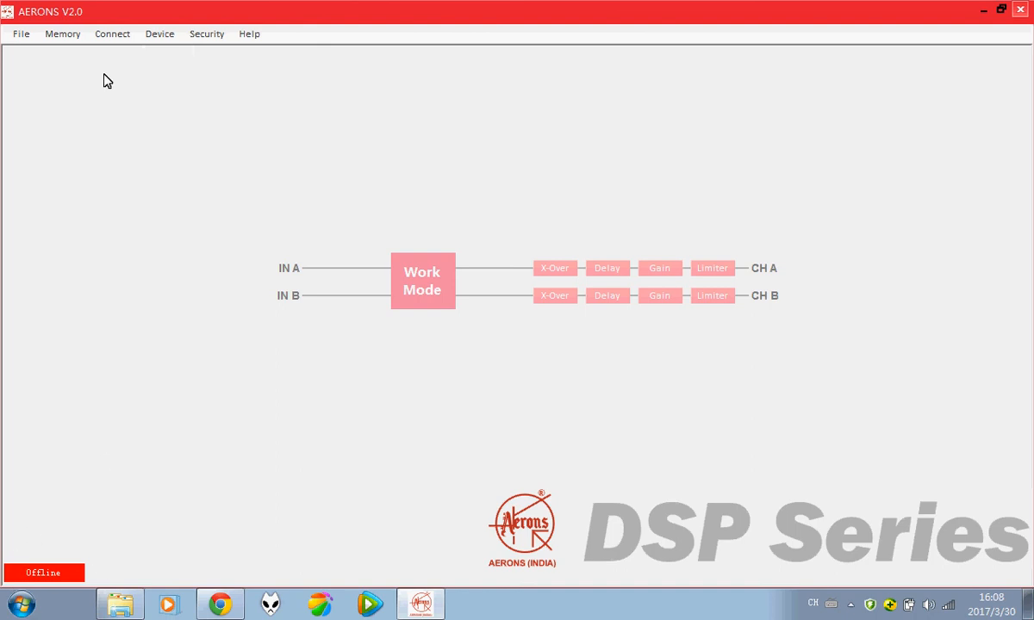
{"action": "left_click", "coordinate": [104, 35]}
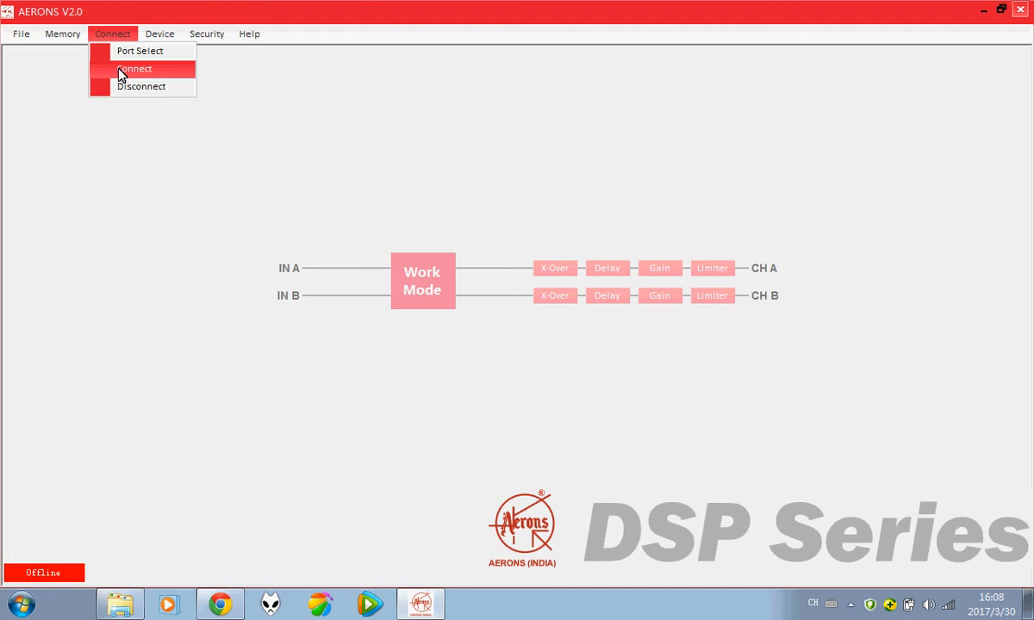
{"action": "left_click", "coordinate": [120, 73]}
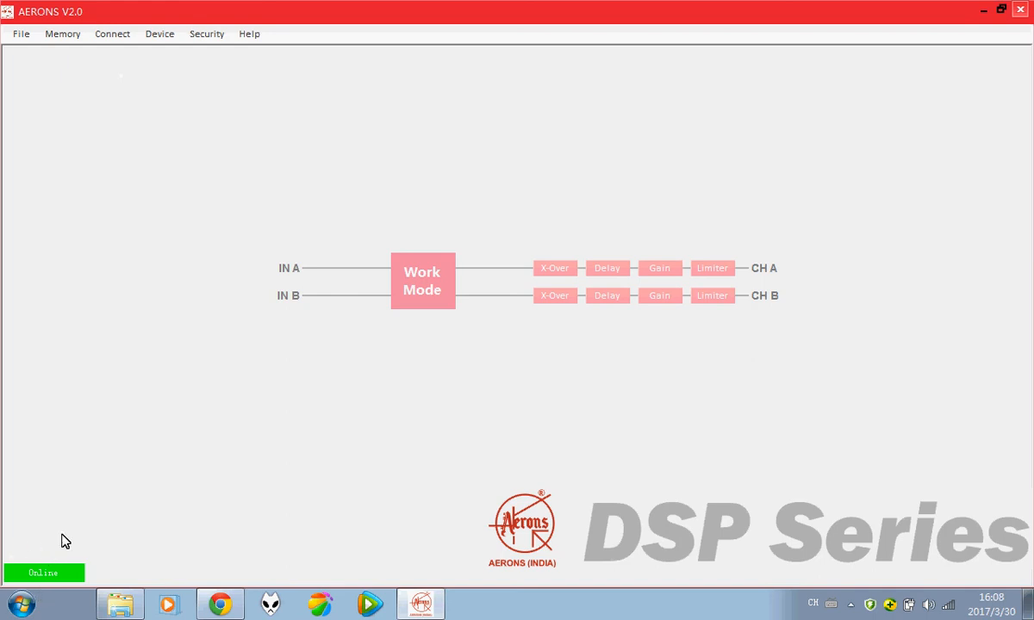
{"action": "left_click", "coordinate": [114, 35]}
{"action": "left_click", "coordinate": [122, 87]}
{"action": "left_click", "coordinate": [114, 36]}
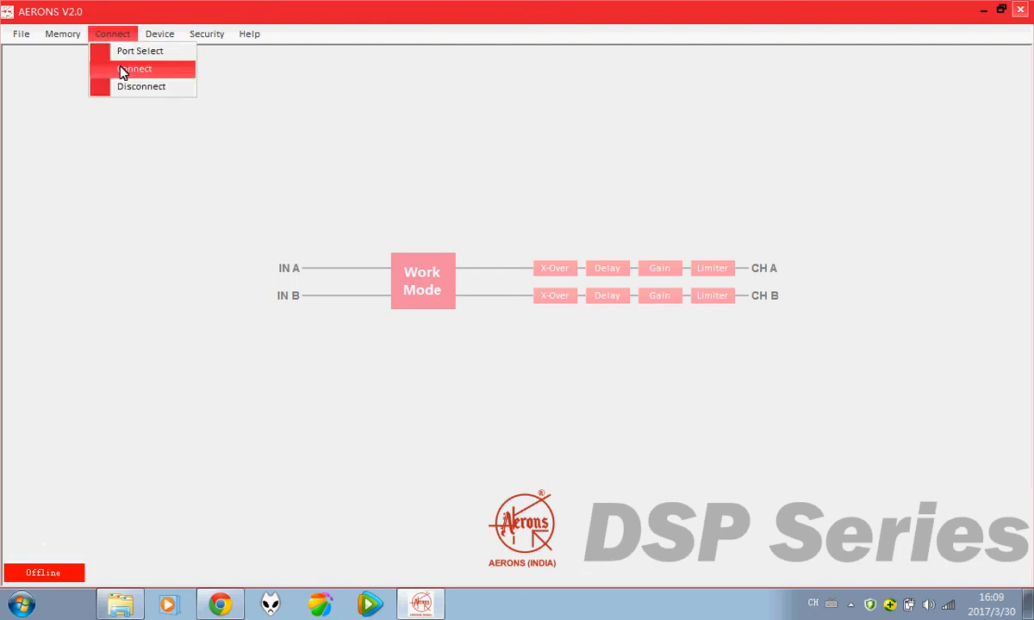
Step: Connect through Port Select on serial port COM3 at 115200 bps
{"action": "left_click", "coordinate": [121, 53]}
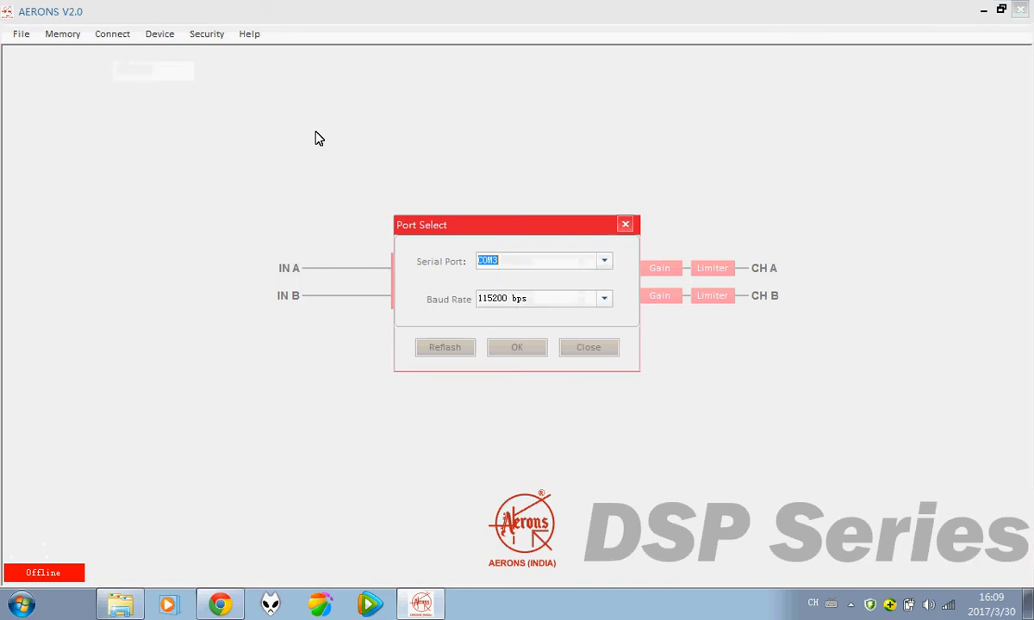
{"action": "left_click", "coordinate": [513, 265]}
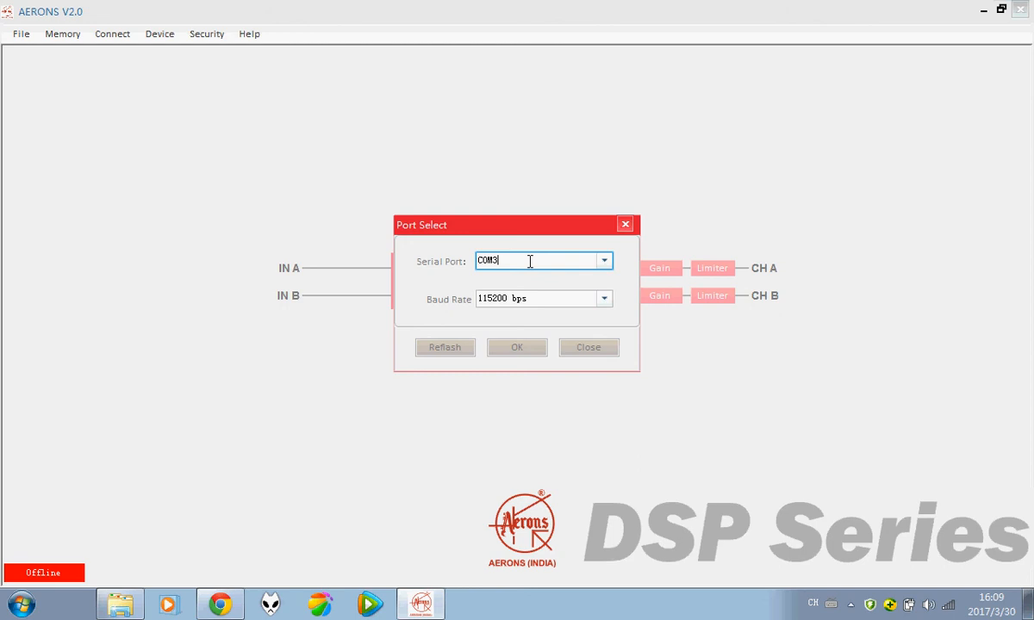
{"action": "double_click", "coordinate": [508, 261]}
{"action": "left_click", "coordinate": [508, 261]}
{"action": "left_click", "coordinate": [526, 348]}
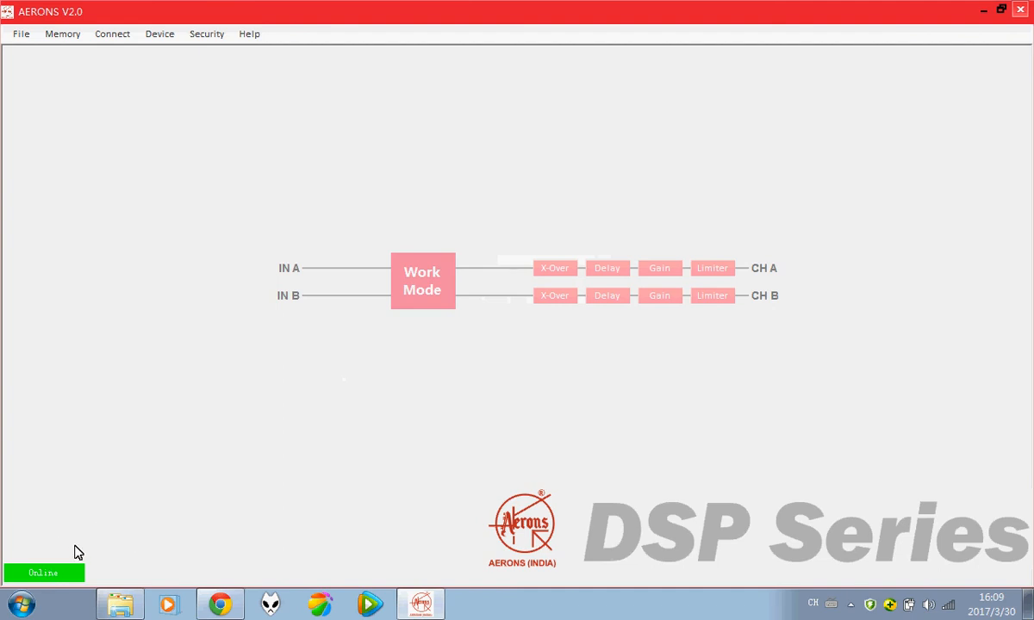
Step: Quit AERONS V2.0 using File > Quit
{"action": "left_click", "coordinate": [75, 40]}
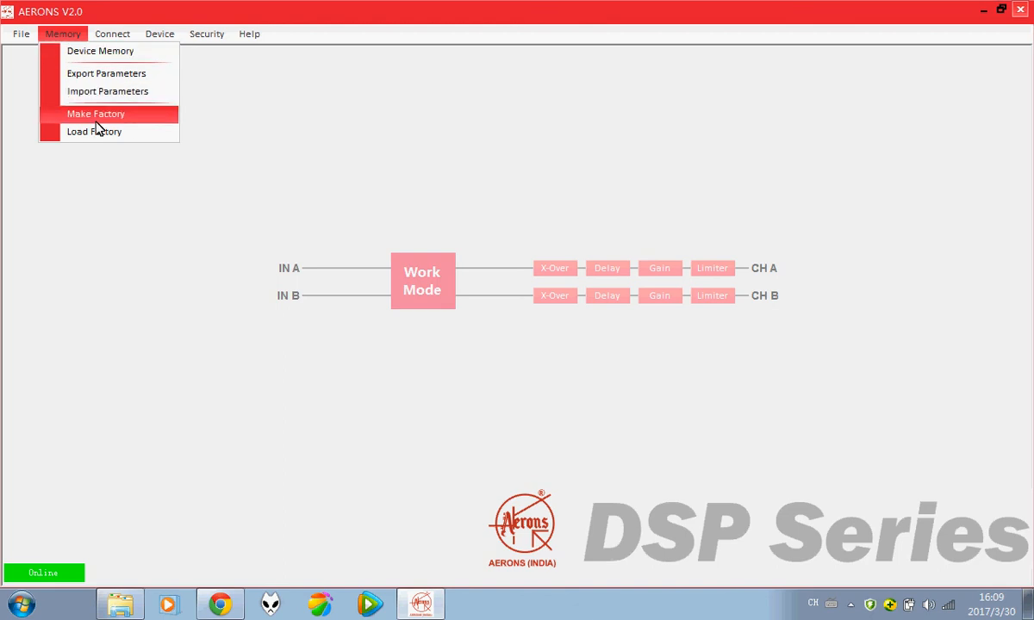
{"action": "left_click", "coordinate": [15, 38]}
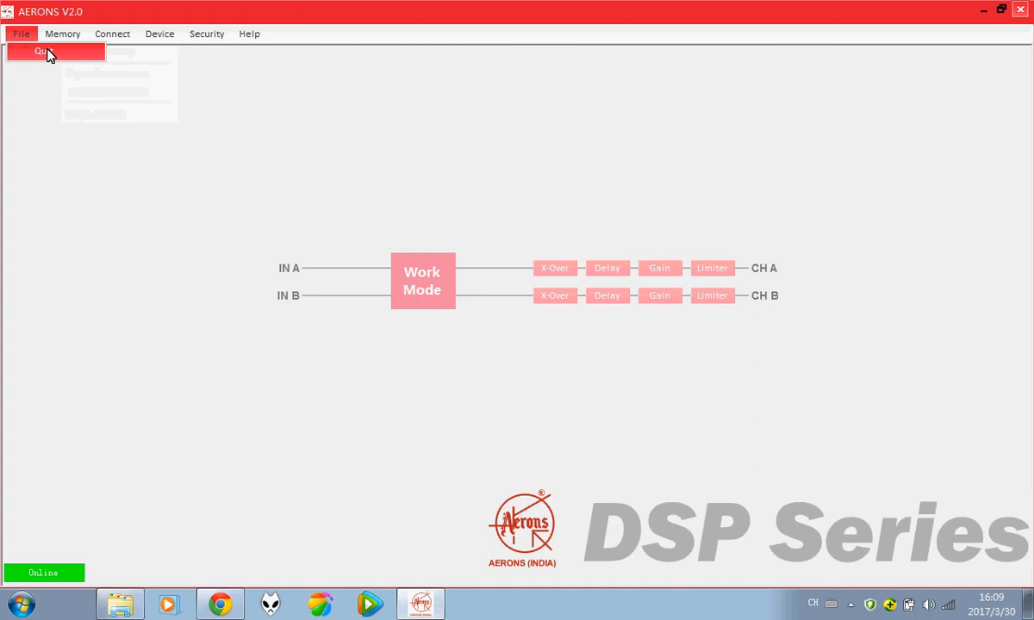
{"action": "left_click", "coordinate": [47, 53]}
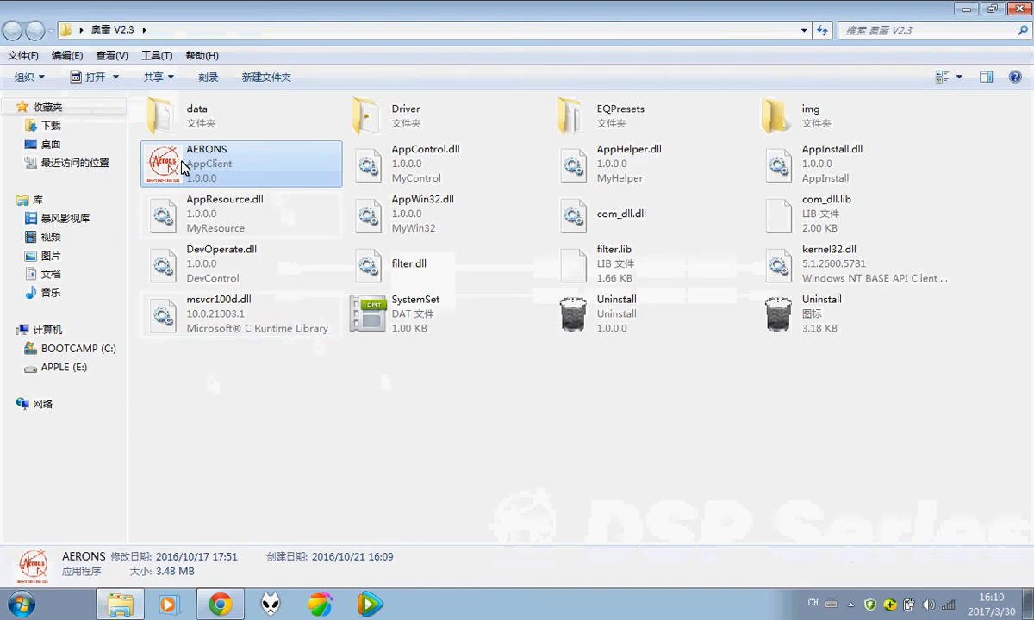
Step: Relaunch AERONS from its V2.3 install folder in Explorer
{"action": "double_click", "coordinate": [182, 166]}
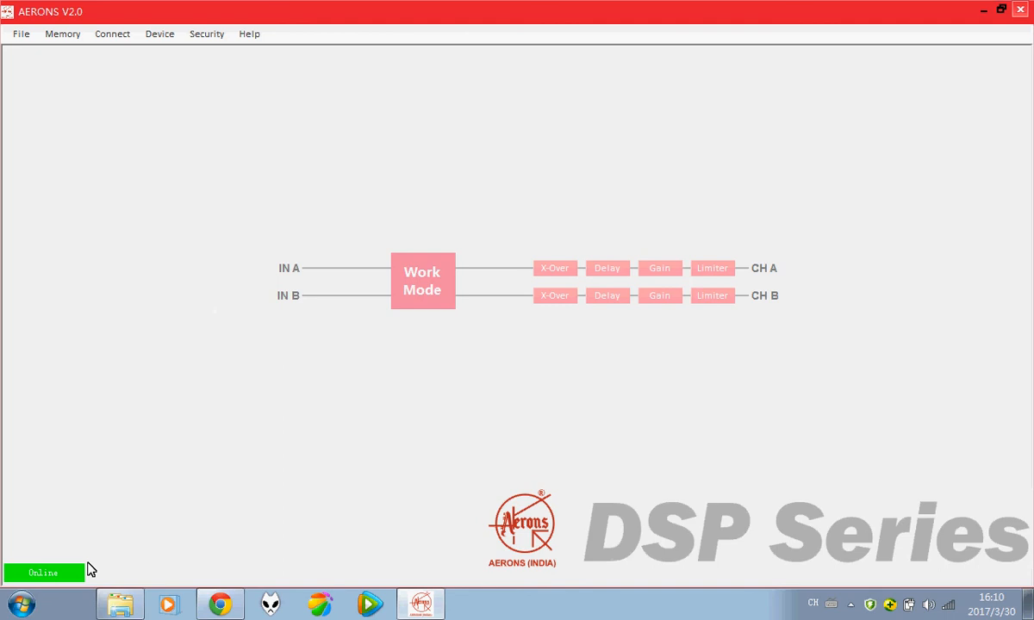
Step: Unlock Device 1's Work Mode settings by entering the device password
{"action": "left_click", "coordinate": [430, 274]}
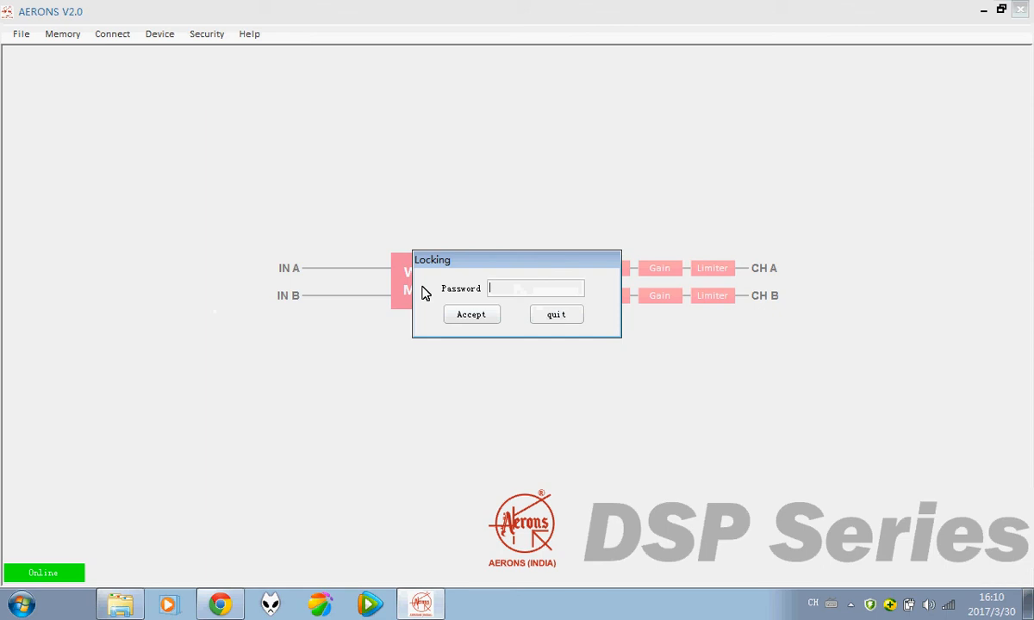
{"action": "type", "text": "1234"}
{"action": "key", "text": "Return"}
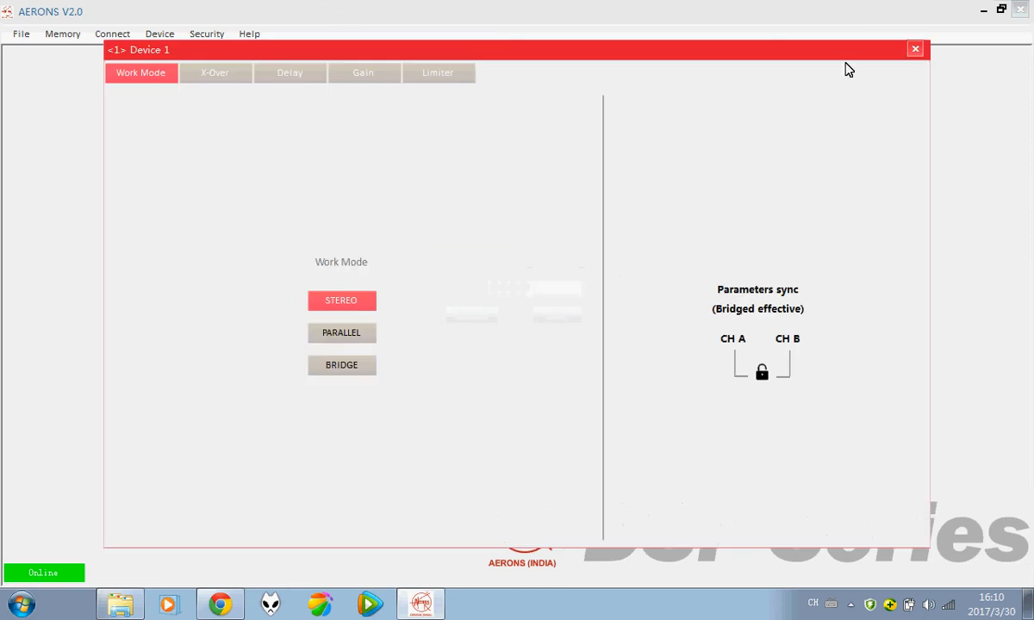
Step: Reopen Device 1 without a password prompt, reposition its window, and close it
{"action": "left_click", "coordinate": [915, 50]}
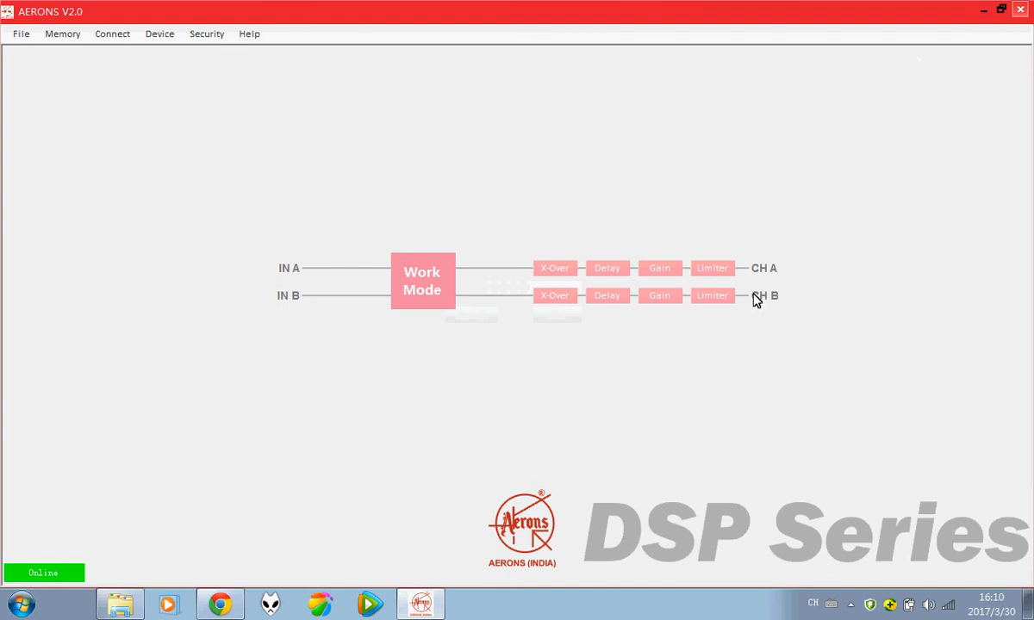
{"action": "left_click", "coordinate": [420, 282]}
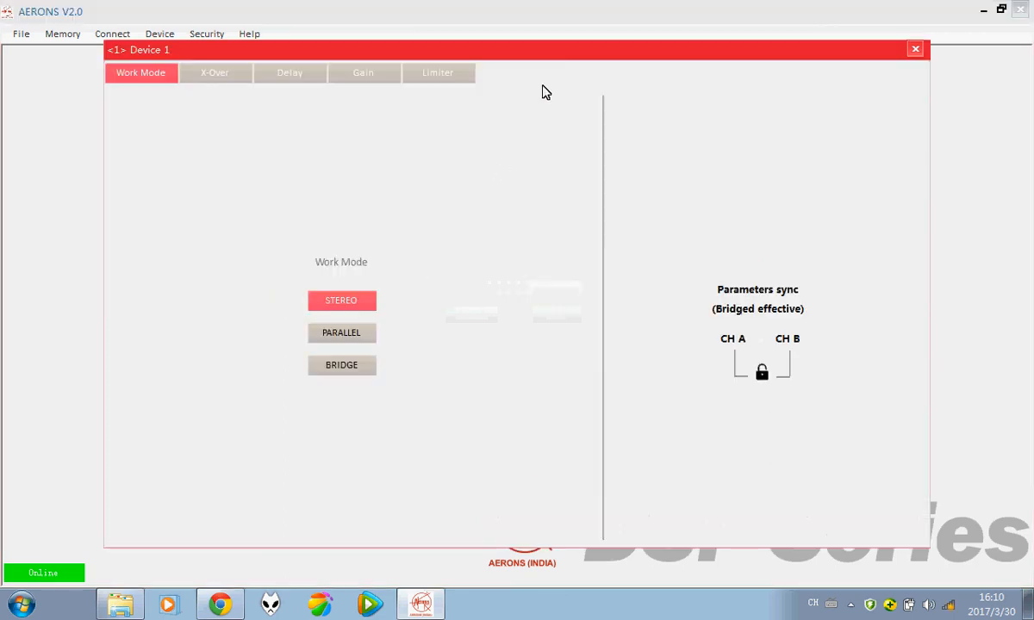
{"action": "left_click_drag", "start_coordinate": [552, 57], "coordinate": [589, 340]}
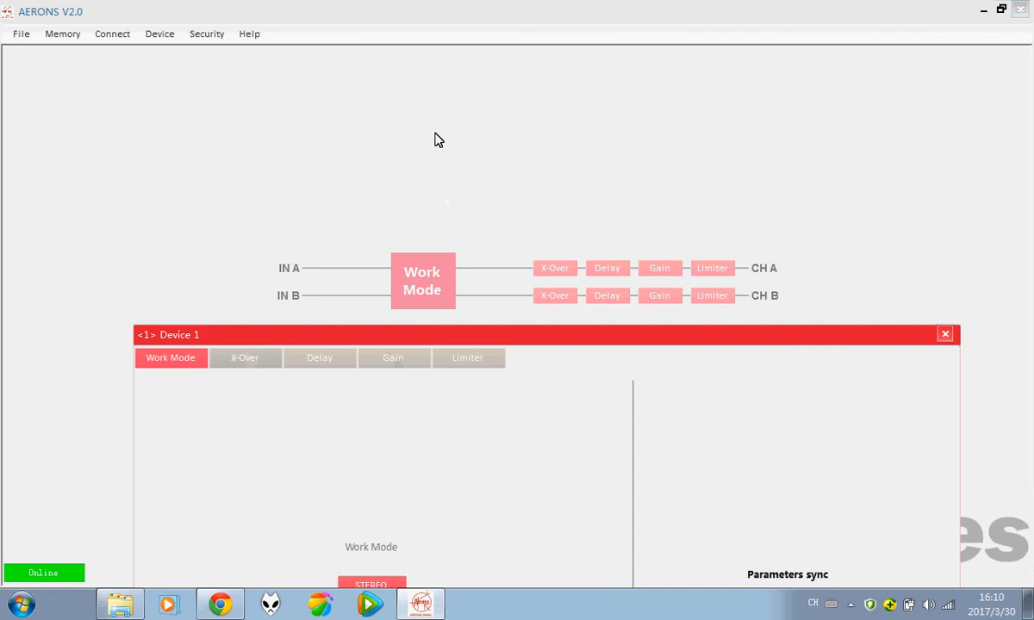
{"action": "left_click_drag", "start_coordinate": [463, 333], "coordinate": [435, 134]}
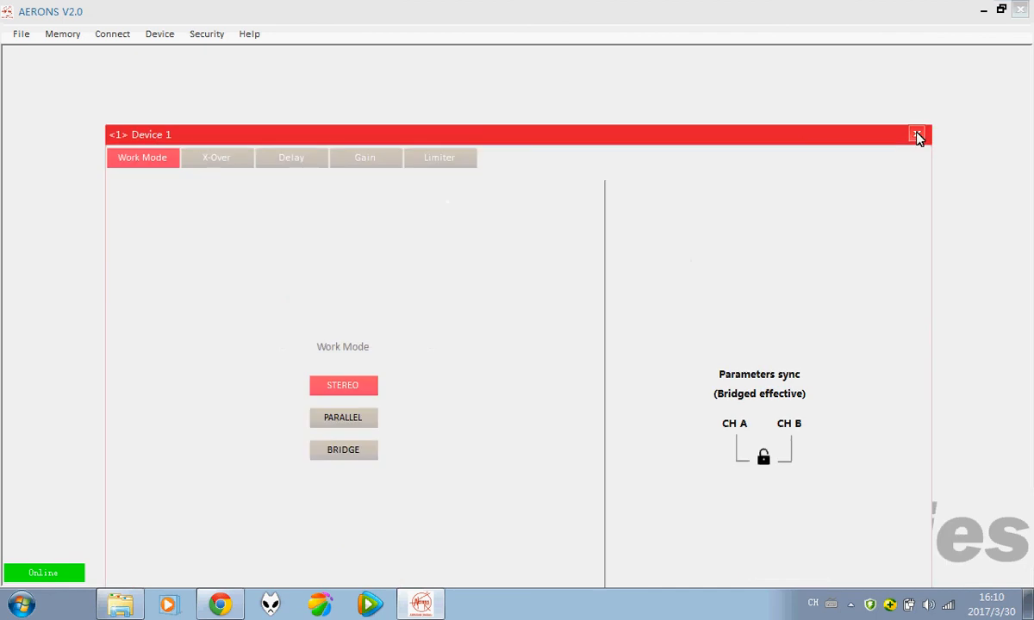
{"action": "left_click", "coordinate": [918, 137]}
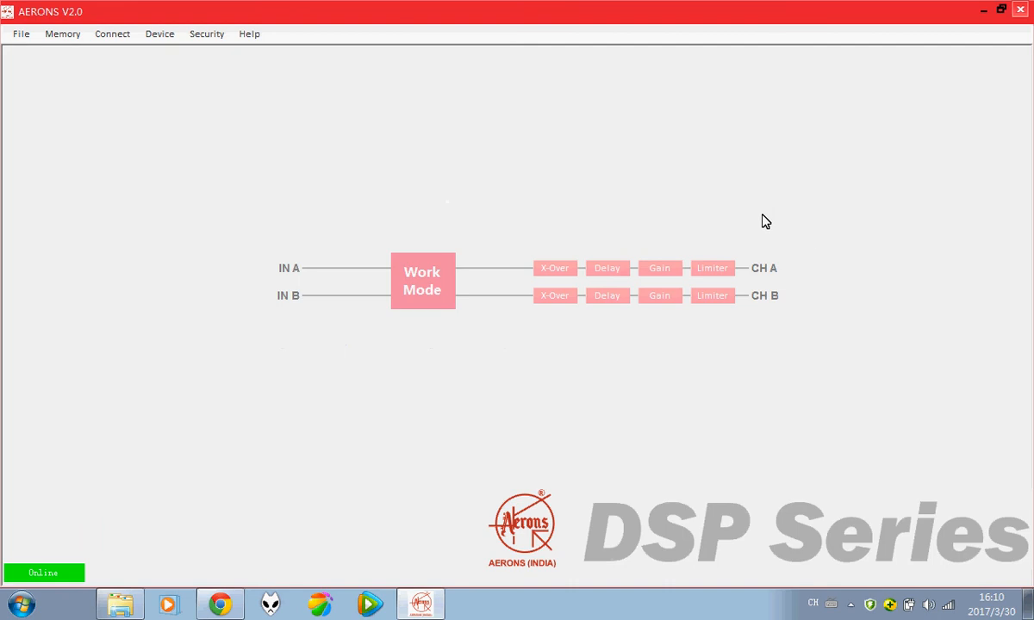
Step: Open Device 1 from the Work Mode block and show its X-Over page for CH A
{"action": "left_click", "coordinate": [423, 286]}
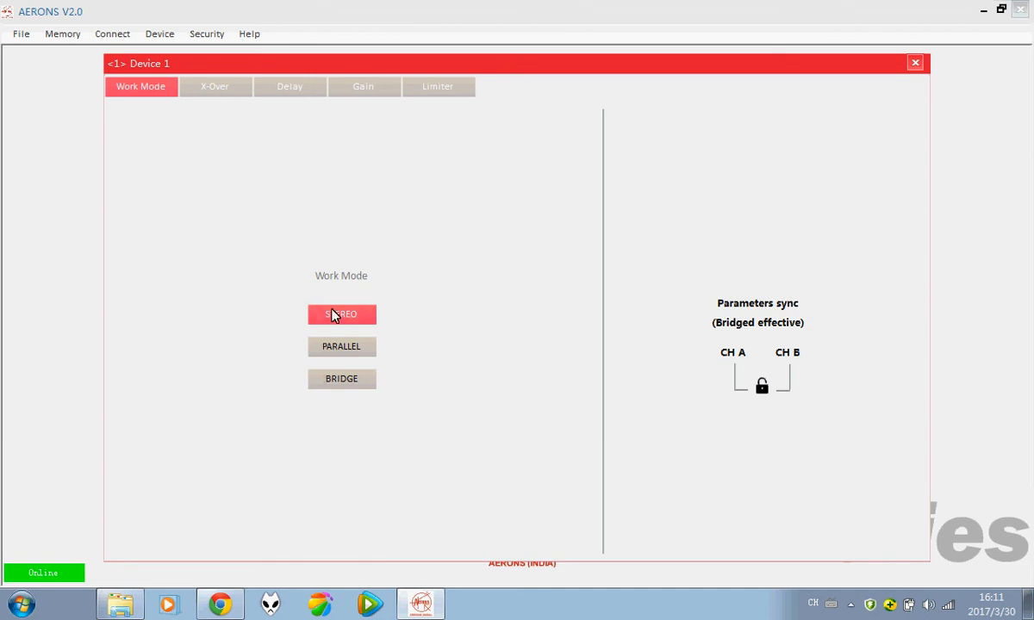
{"action": "left_click", "coordinate": [224, 88]}
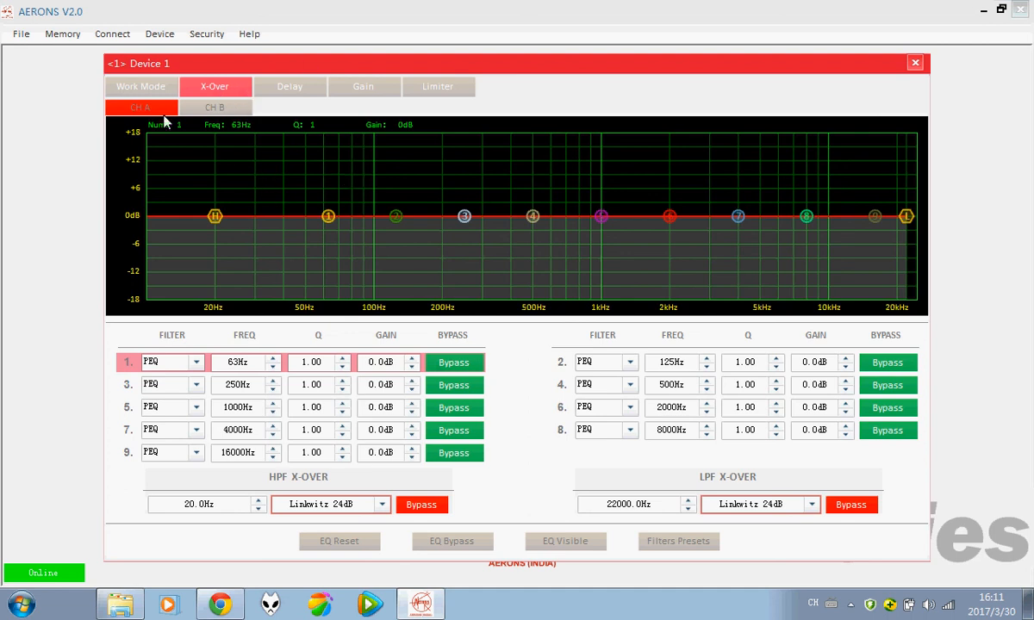
{"action": "left_click", "coordinate": [211, 109]}
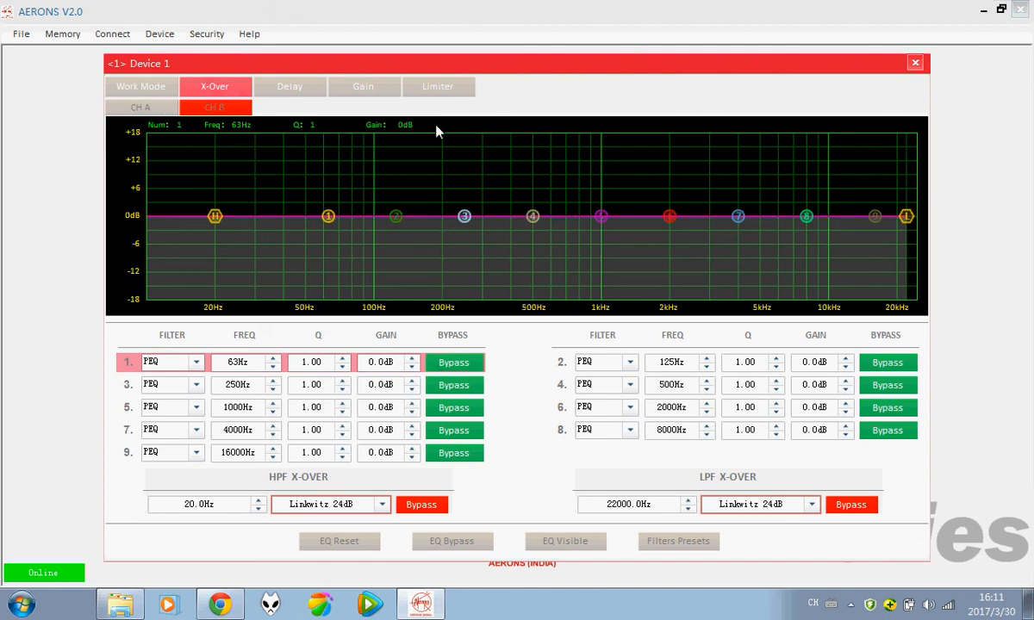
{"action": "left_click", "coordinate": [152, 112]}
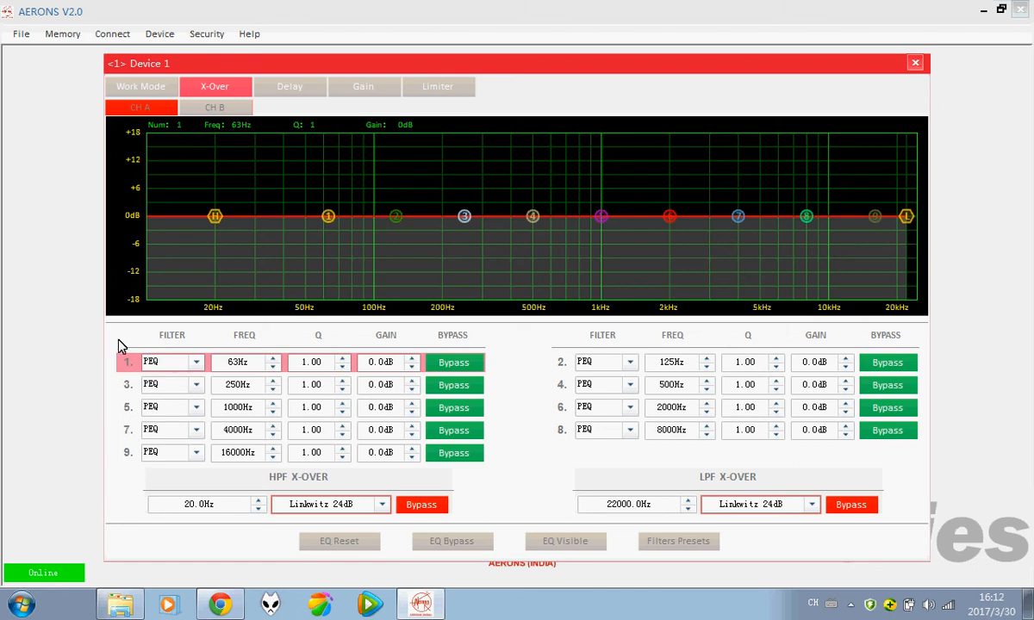
{"action": "left_click", "coordinate": [146, 454]}
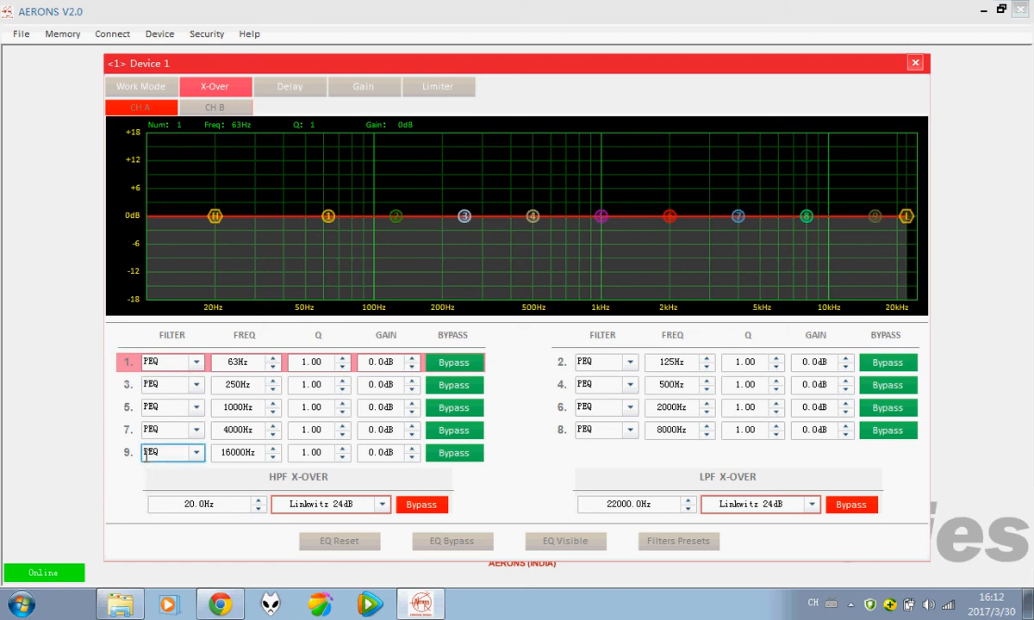
{"action": "left_click", "coordinate": [182, 363]}
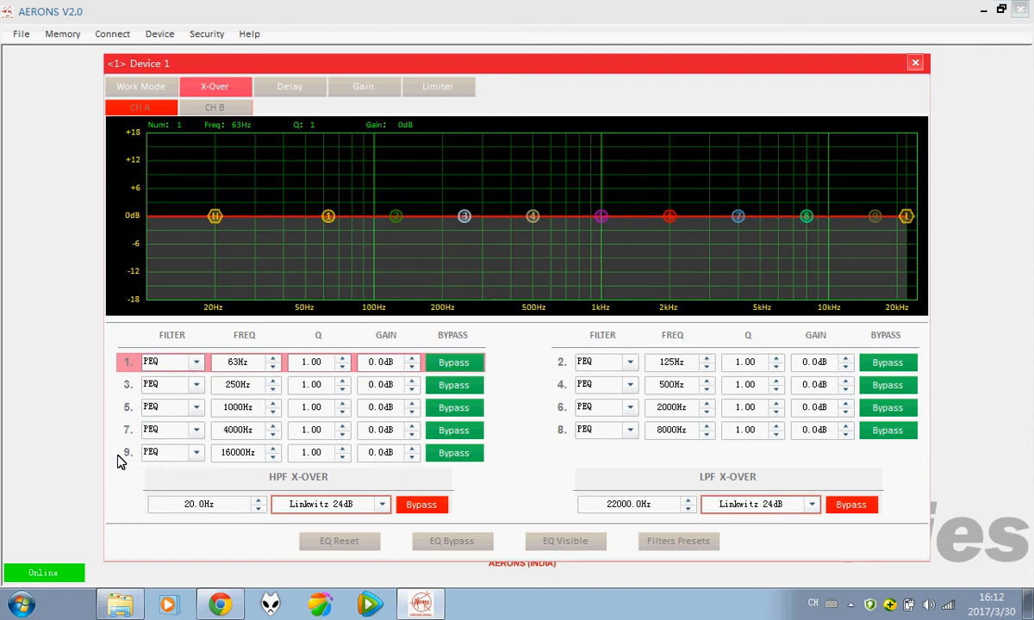
{"action": "left_click", "coordinate": [197, 455]}
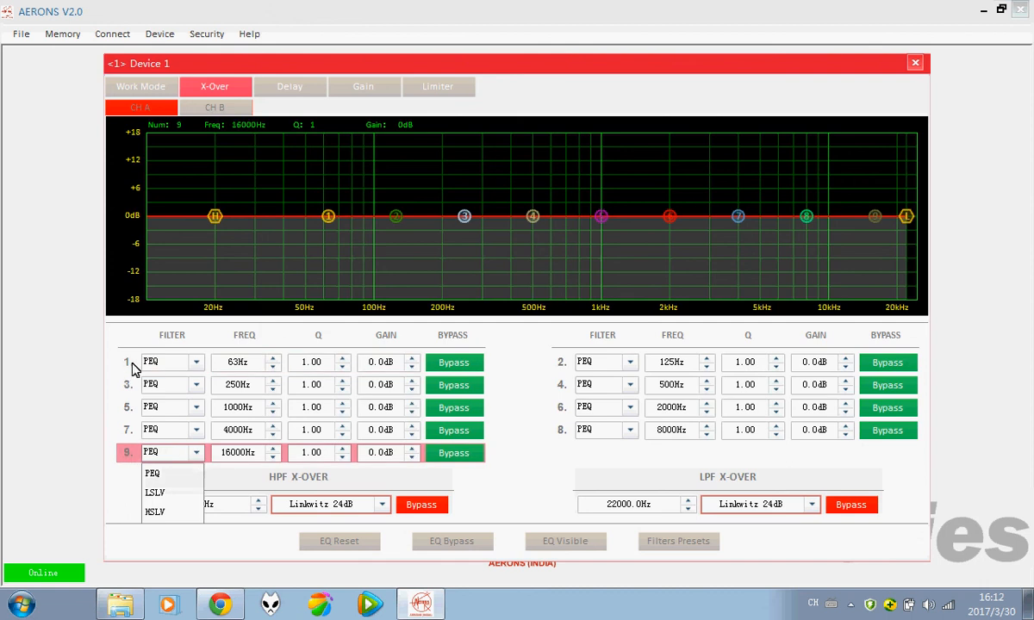
{"action": "left_click", "coordinate": [162, 362]}
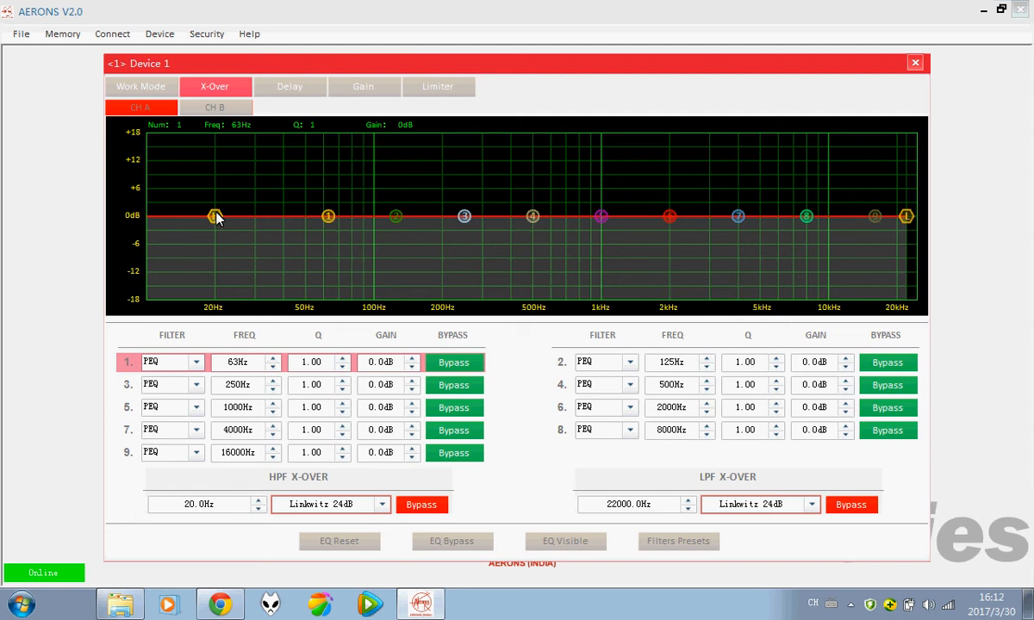
Step: Keep the high-pass at 20 Hz, boost band 1 near 25Hz, and cut band 4 at 1018Hz
{"action": "mouse_move", "coordinate": [216, 218]}
{"action": "left_mouse_down"}
{"action": "mouse_move", "coordinate": [258, 202]}
{"action": "mouse_move", "coordinate": [191, 199]}
{"action": "left_mouse_up"}
{"action": "left_click_drag", "start_coordinate": [264, 232], "coordinate": [205, 229]}
{"action": "mouse_move", "coordinate": [327, 222]}
{"action": "left_mouse_down"}
{"action": "mouse_move", "coordinate": [357, 272]}
{"action": "mouse_move", "coordinate": [396, 283]}
{"action": "mouse_move", "coordinate": [396, 227]}
{"action": "mouse_move", "coordinate": [314, 176]}
{"action": "mouse_move", "coordinate": [240, 173]}
{"action": "left_mouse_up"}
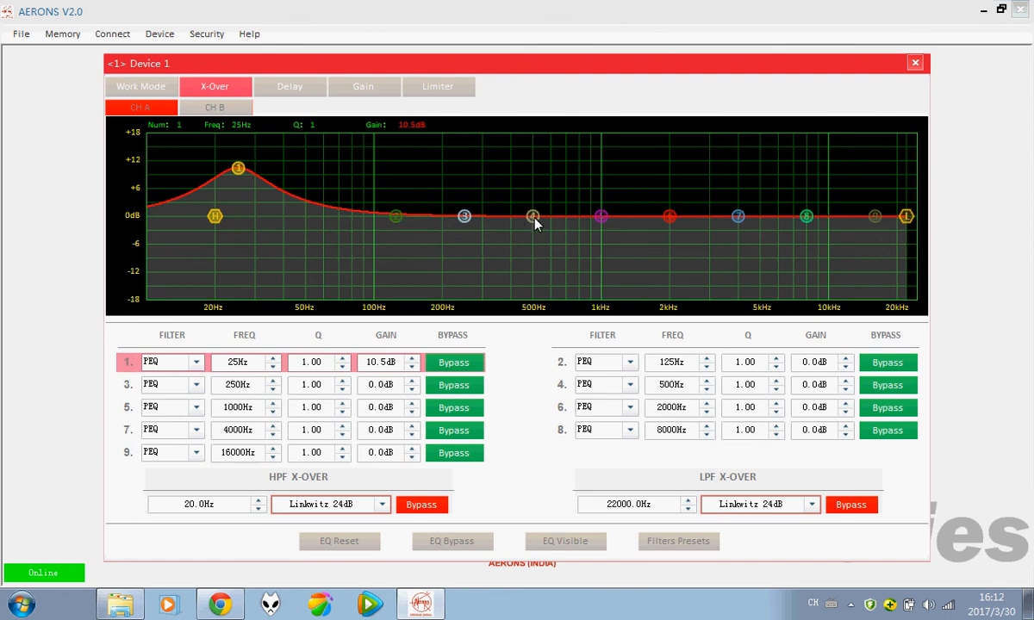
{"action": "left_click_drag", "start_coordinate": [534, 222], "coordinate": [536, 262]}
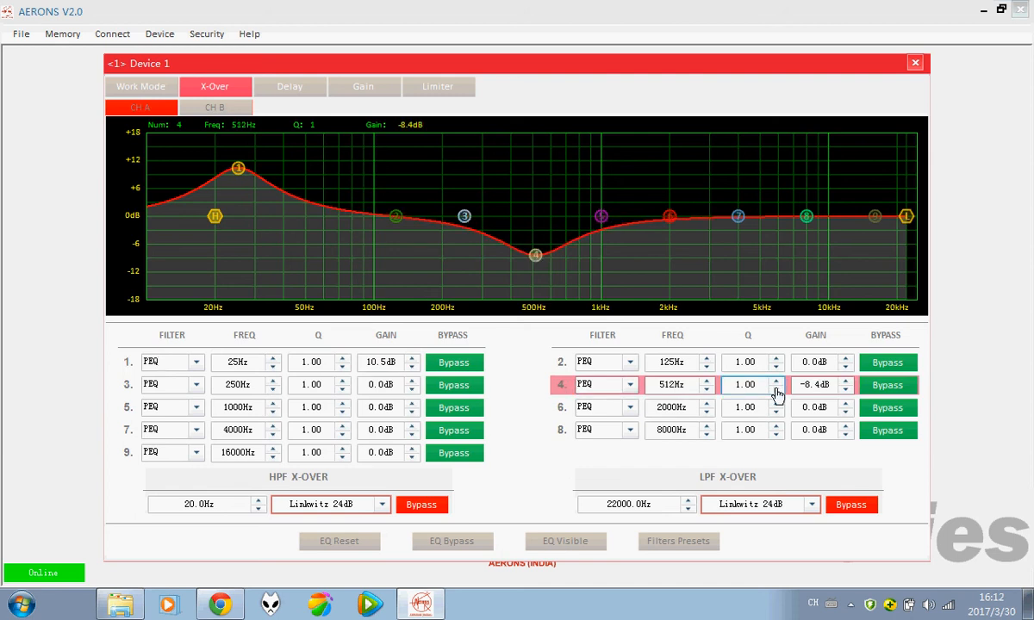
{"action": "mouse_move", "coordinate": [534, 256]}
{"action": "left_mouse_down"}
{"action": "mouse_move", "coordinate": [598, 274]}
{"action": "mouse_move", "coordinate": [507, 263]}
{"action": "mouse_move", "coordinate": [478, 277]}
{"action": "mouse_move", "coordinate": [602, 286]}
{"action": "left_mouse_up"}
Step: Cut band 8 at 5359Hz, boost band 9 +15dB, and cut band 2 to -8.3dB at 61Hz
{"action": "mouse_move", "coordinate": [802, 219]}
{"action": "left_mouse_down"}
{"action": "mouse_move", "coordinate": [810, 240]}
{"action": "mouse_move", "coordinate": [792, 275]}
{"action": "mouse_move", "coordinate": [766, 284]}
{"action": "left_mouse_up"}
{"action": "mouse_move", "coordinate": [879, 220]}
{"action": "left_mouse_down"}
{"action": "mouse_move", "coordinate": [751, 157]}
{"action": "mouse_move", "coordinate": [773, 146]}
{"action": "left_mouse_up"}
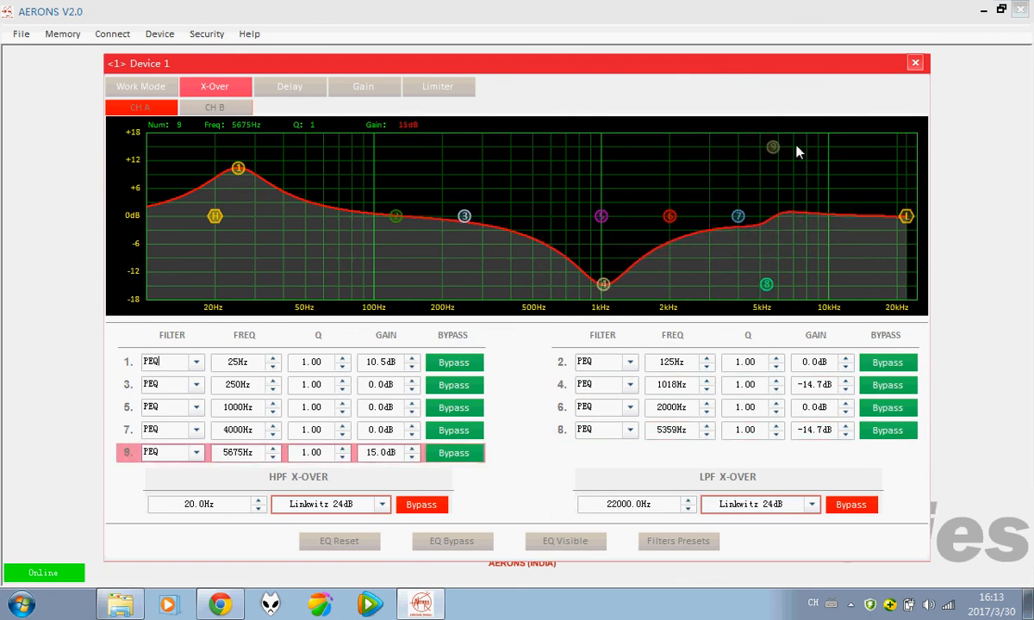
{"action": "mouse_move", "coordinate": [395, 217]}
{"action": "left_mouse_down"}
{"action": "mouse_move", "coordinate": [318, 259]}
{"action": "mouse_move", "coordinate": [287, 301]}
{"action": "mouse_move", "coordinate": [397, 271]}
{"action": "mouse_move", "coordinate": [324, 262]}
{"action": "left_mouse_up"}
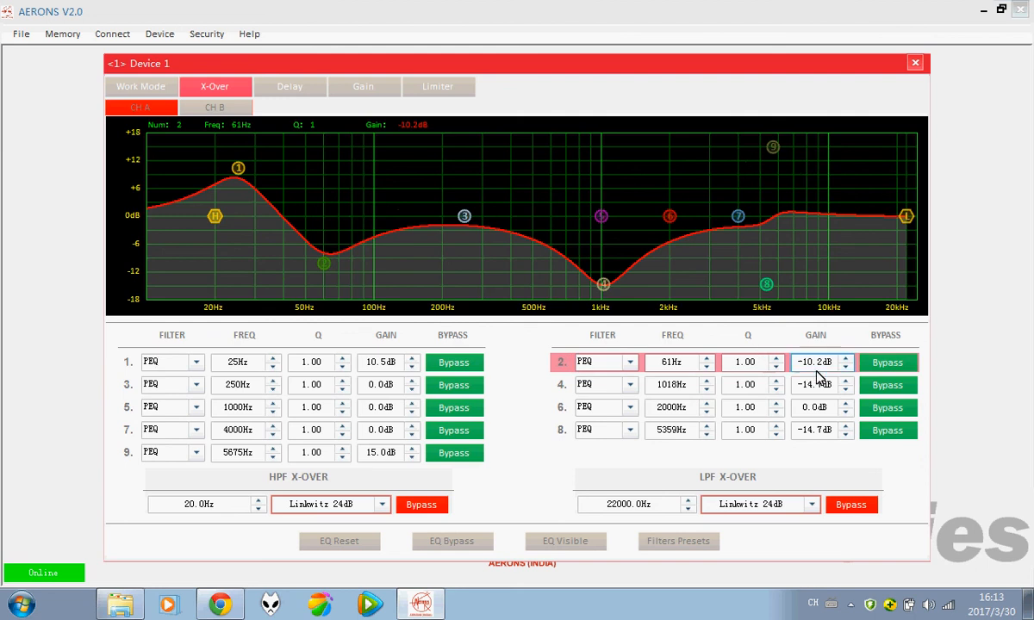
{"action": "left_click", "coordinate": [591, 361]}
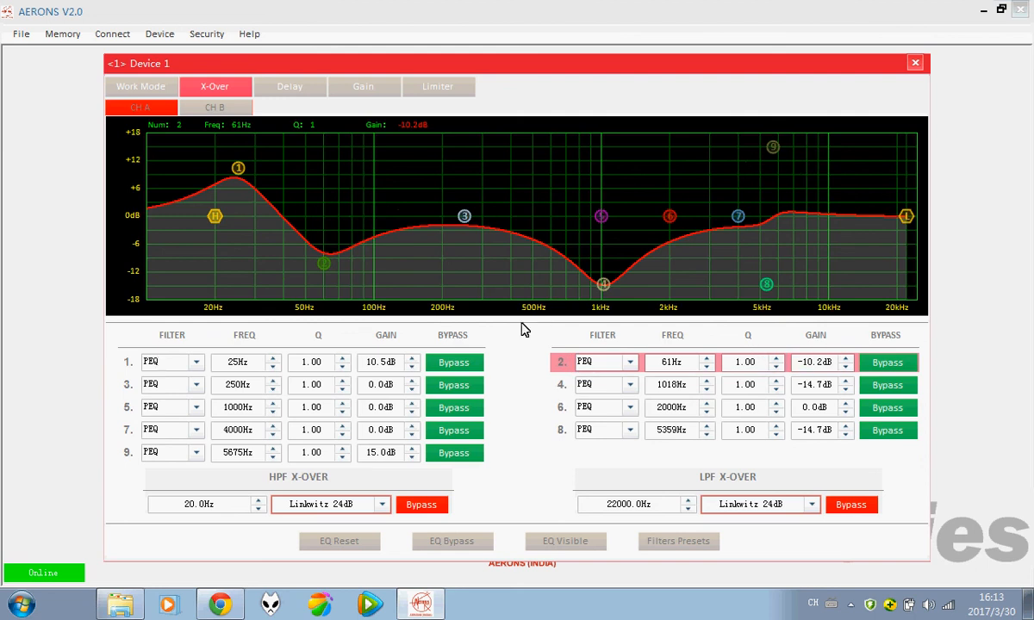
{"action": "left_click", "coordinate": [250, 363]}
{"action": "left_click_drag", "start_coordinate": [326, 269], "coordinate": [326, 260]}
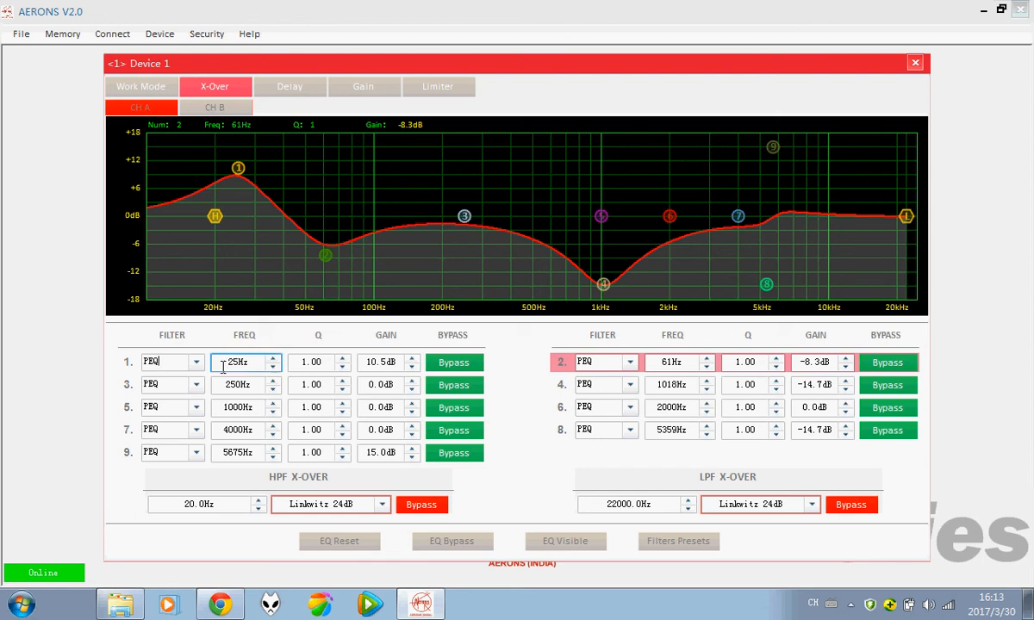
Step: Change band 1 to an LSLV low-shelf filter at 30Hz
{"action": "left_click", "coordinate": [196, 363]}
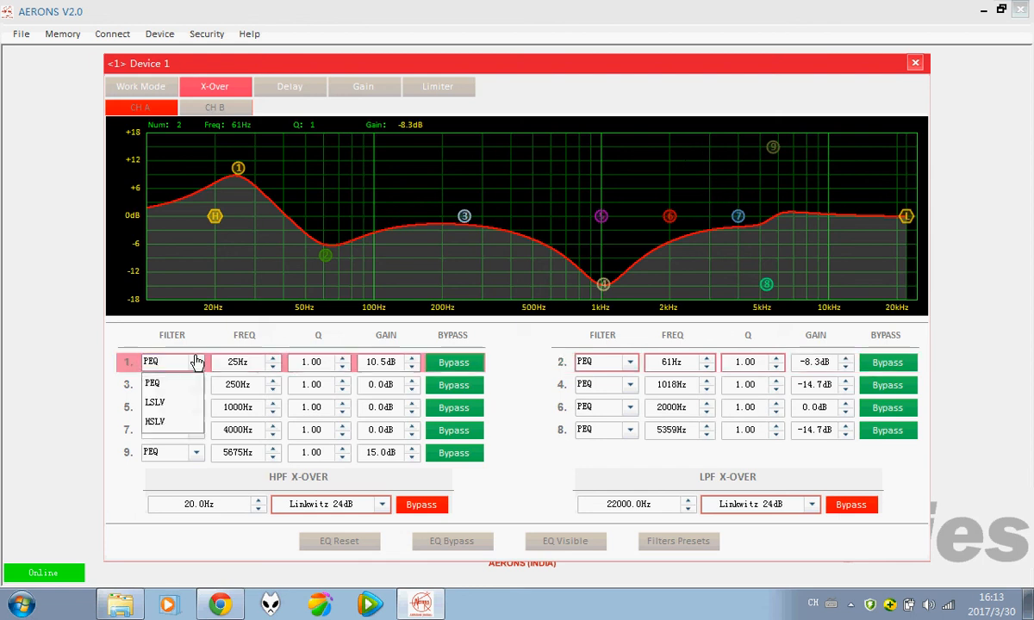
{"action": "left_click", "coordinate": [172, 405]}
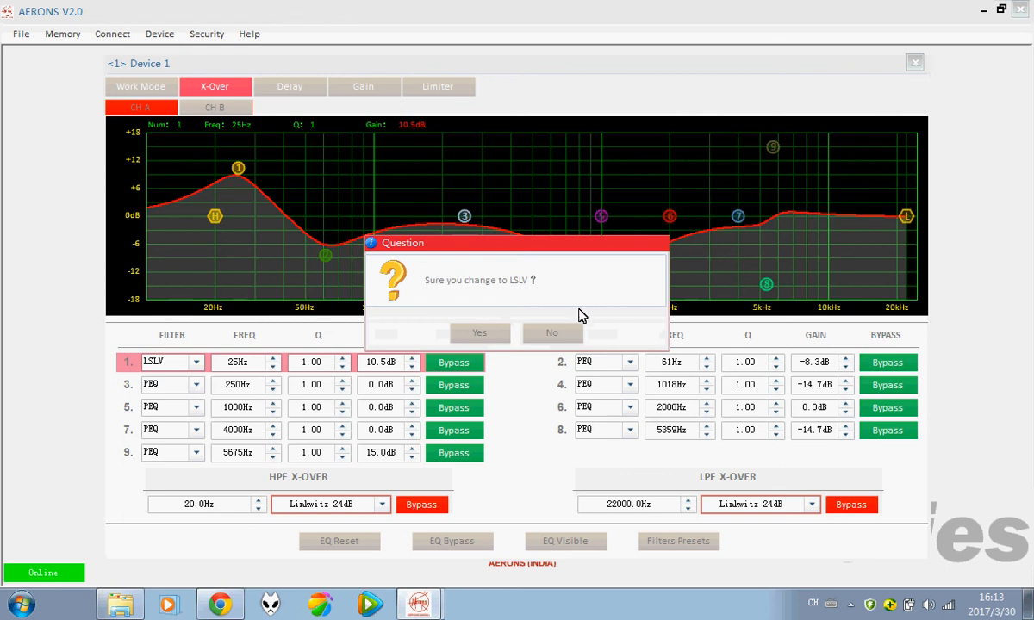
{"action": "left_click", "coordinate": [479, 334]}
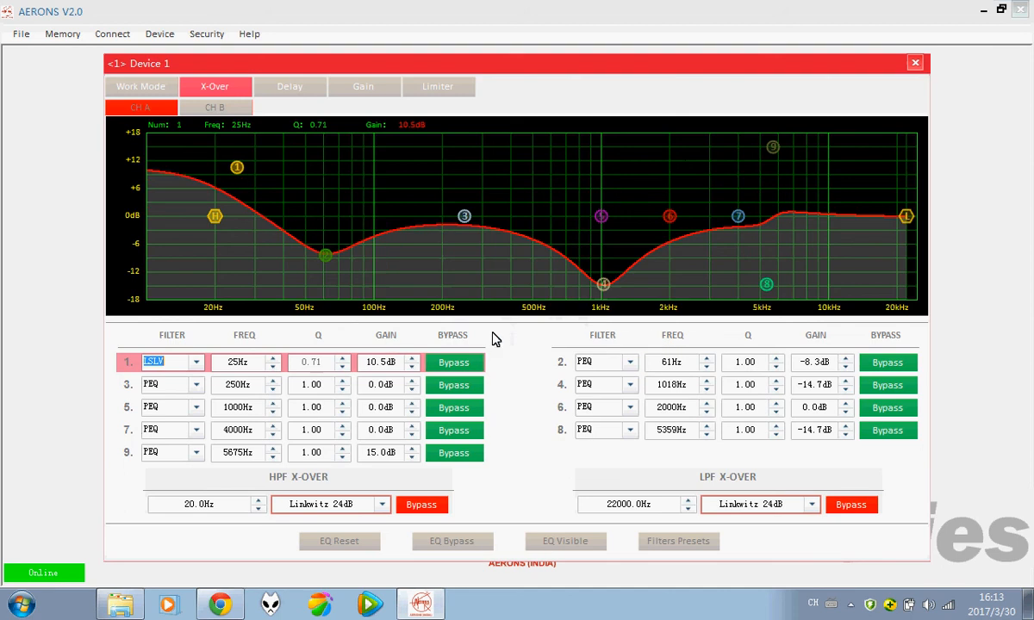
{"action": "left_click", "coordinate": [276, 365]}
{"action": "left_click", "coordinate": [272, 363]}
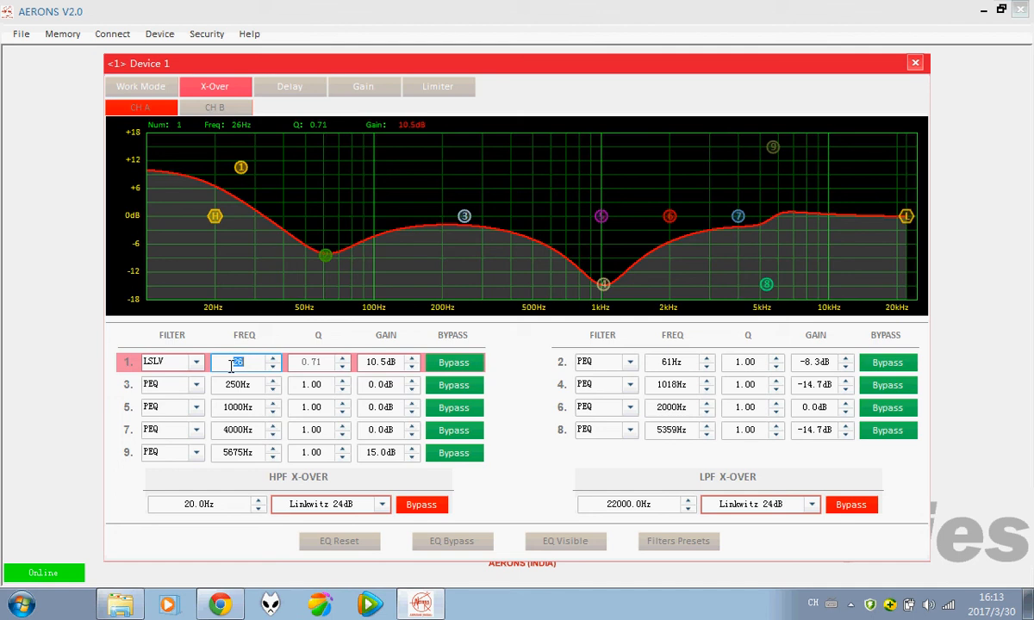
{"action": "type", "text": "30"}
{"action": "left_click", "coordinate": [454, 363]}
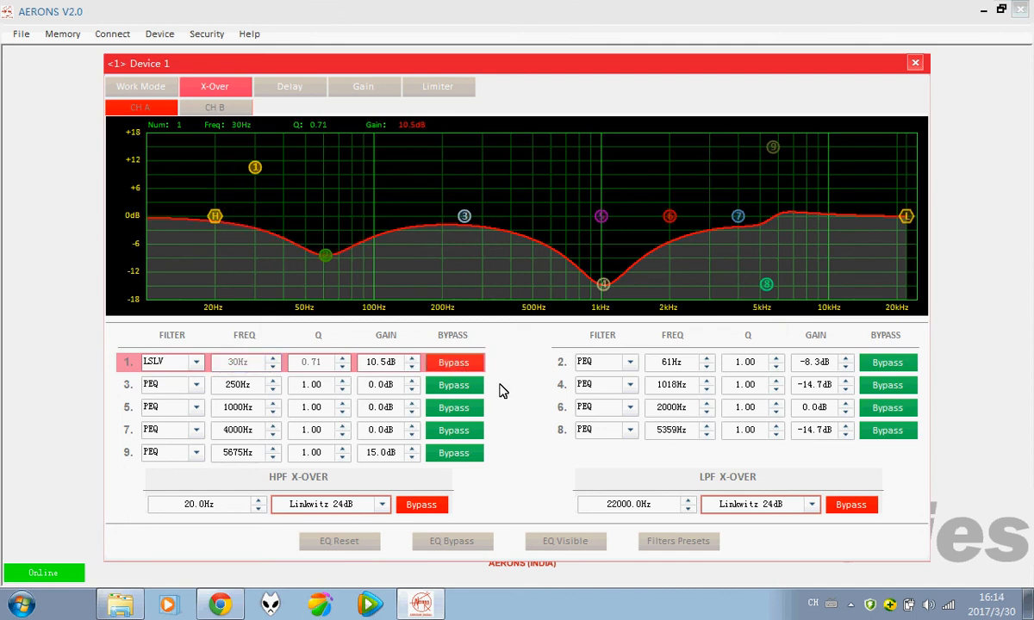
Step: Toggle filter 1's bypass repeatedly to compare the curve, ending with the 10.5dB boost active
{"action": "left_click", "coordinate": [461, 364]}
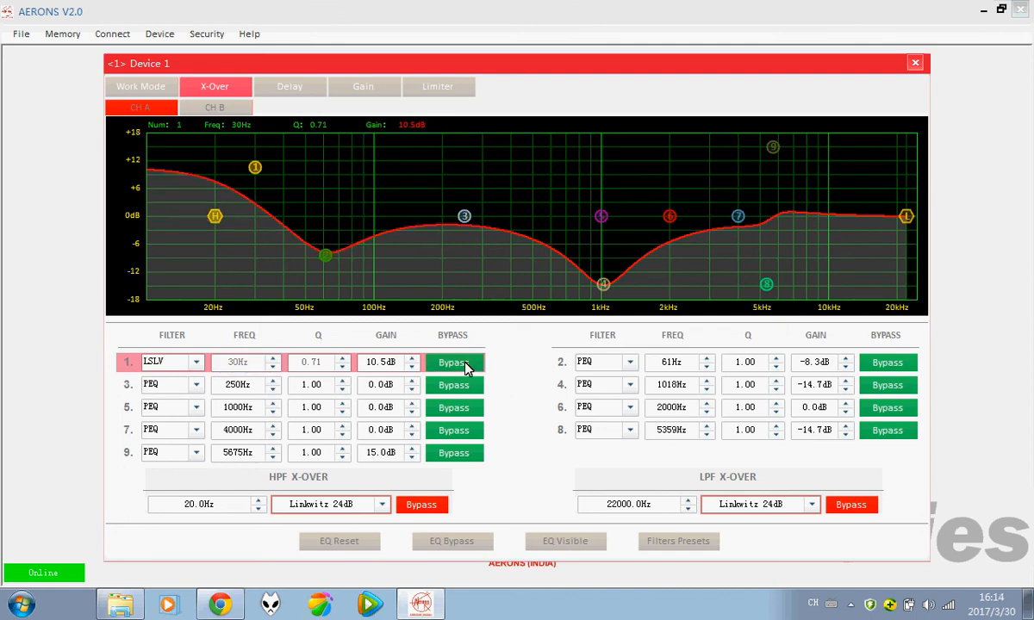
{"action": "left_click", "coordinate": [464, 366]}
{"action": "left_click", "coordinate": [463, 368]}
{"action": "left_click", "coordinate": [463, 366]}
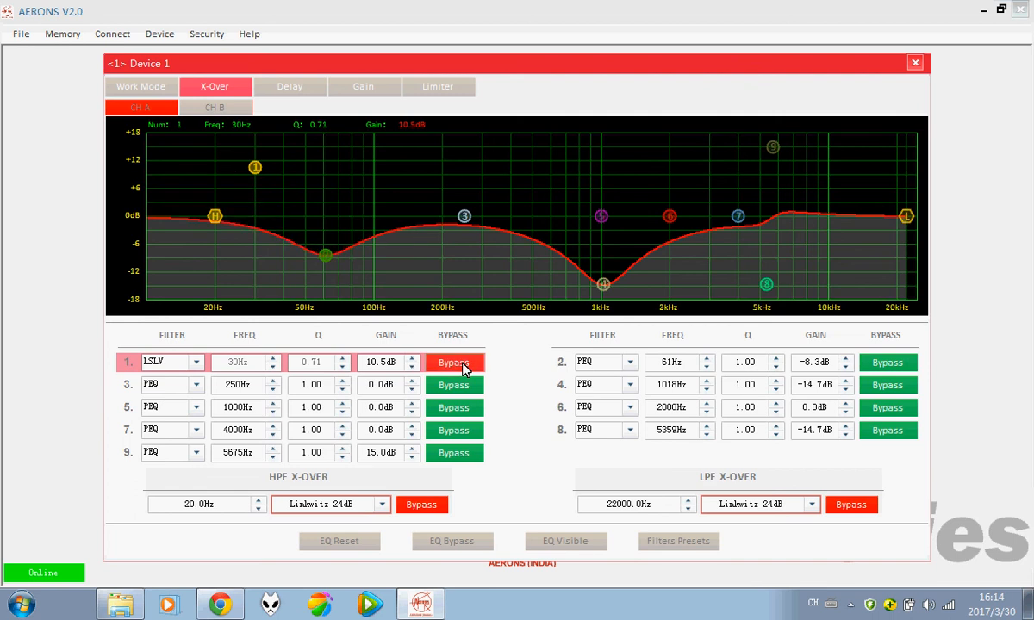
{"action": "left_click", "coordinate": [462, 366]}
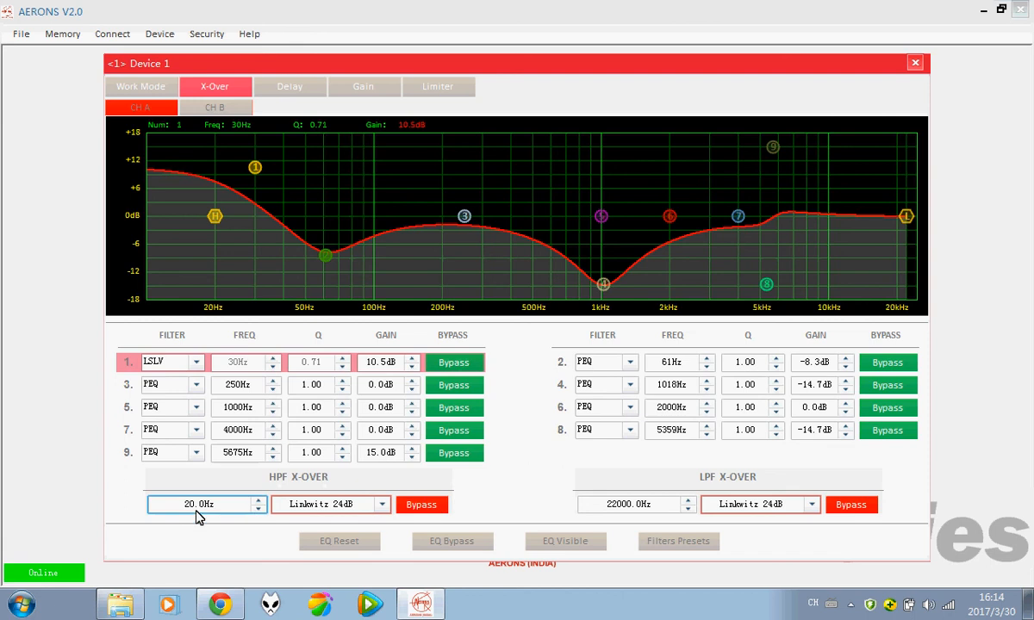
Step: Set the high-pass crossover frequency to 18.0Hz and switch the filter on
{"action": "left_click", "coordinate": [259, 501]}
{"action": "double_click", "coordinate": [205, 505]}
{"action": "type", "text": "18.0"}
{"action": "key", "text": "Return"}
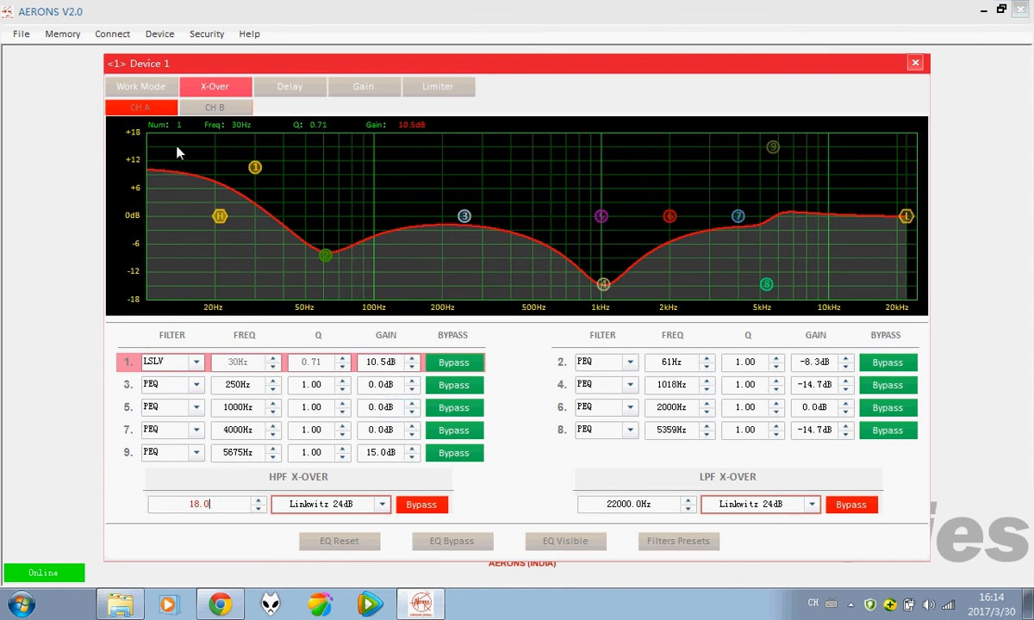
{"action": "left_click", "coordinate": [427, 509]}
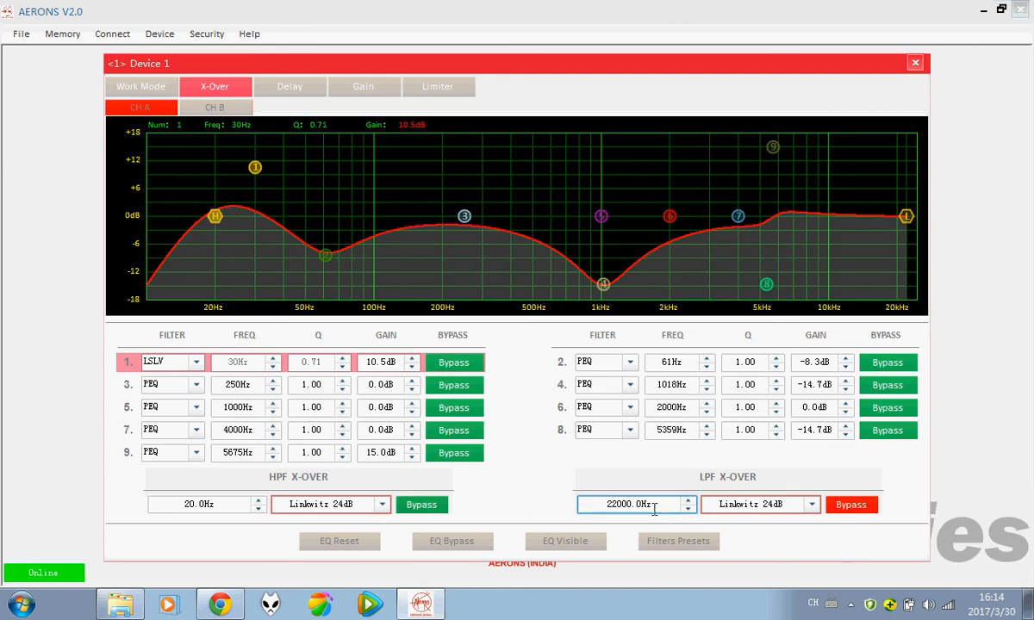
Step: Set the low-pass crossover frequency to 21000.0Hz and switch the filter on
{"action": "left_click_drag", "start_coordinate": [651, 505], "coordinate": [616, 505]}
{"action": "left_click", "coordinate": [619, 506]}
{"action": "key", "text": "BackSpace"}
{"action": "type", "text": "1"}
{"action": "key", "text": "Return"}
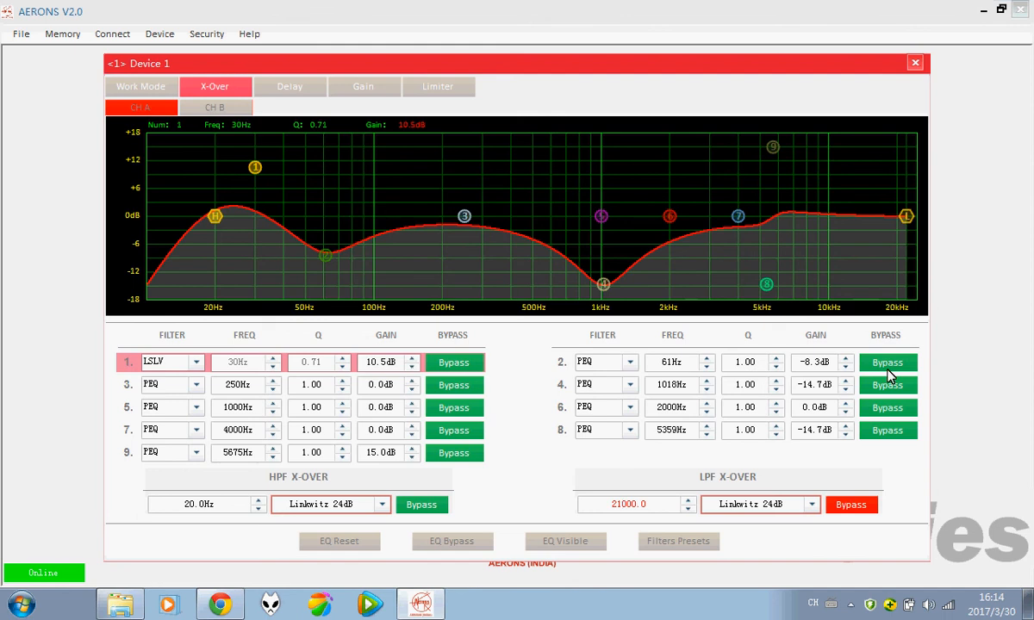
{"action": "left_click", "coordinate": [853, 507]}
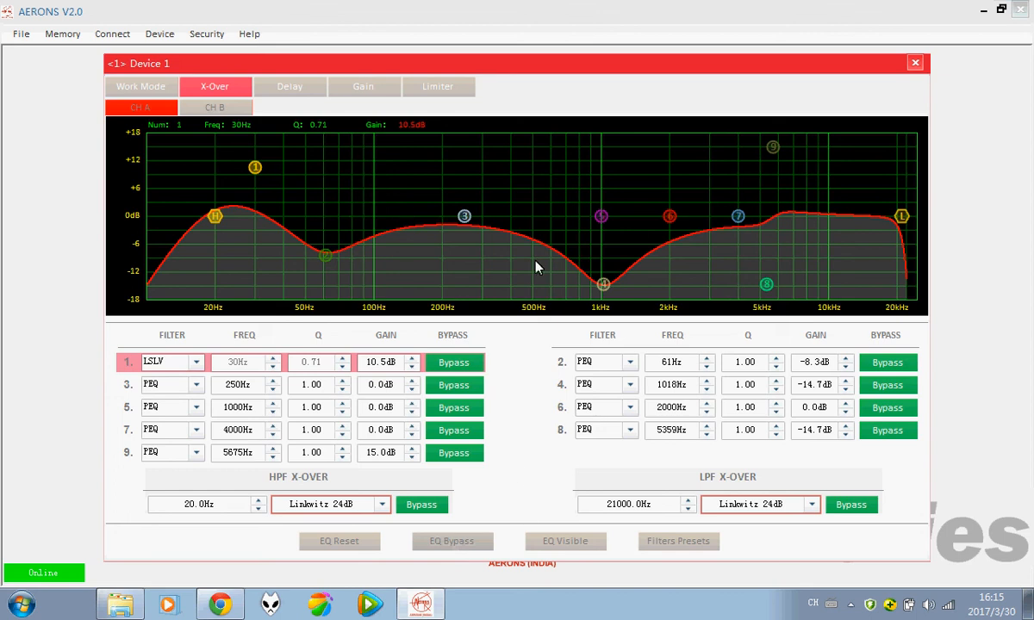
{"action": "left_click", "coordinate": [458, 548]}
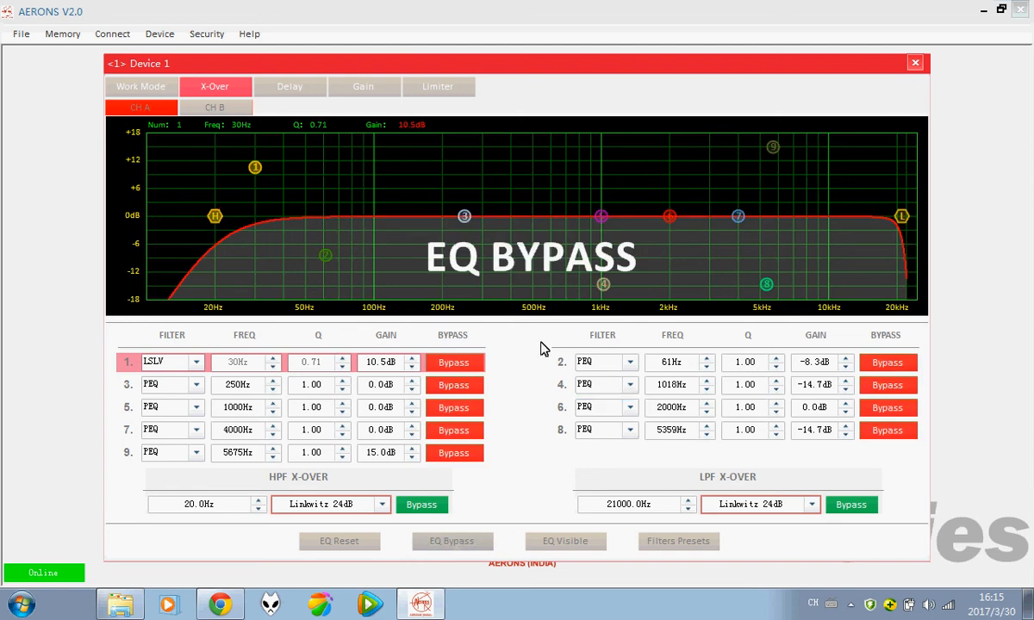
{"action": "left_click", "coordinate": [455, 543]}
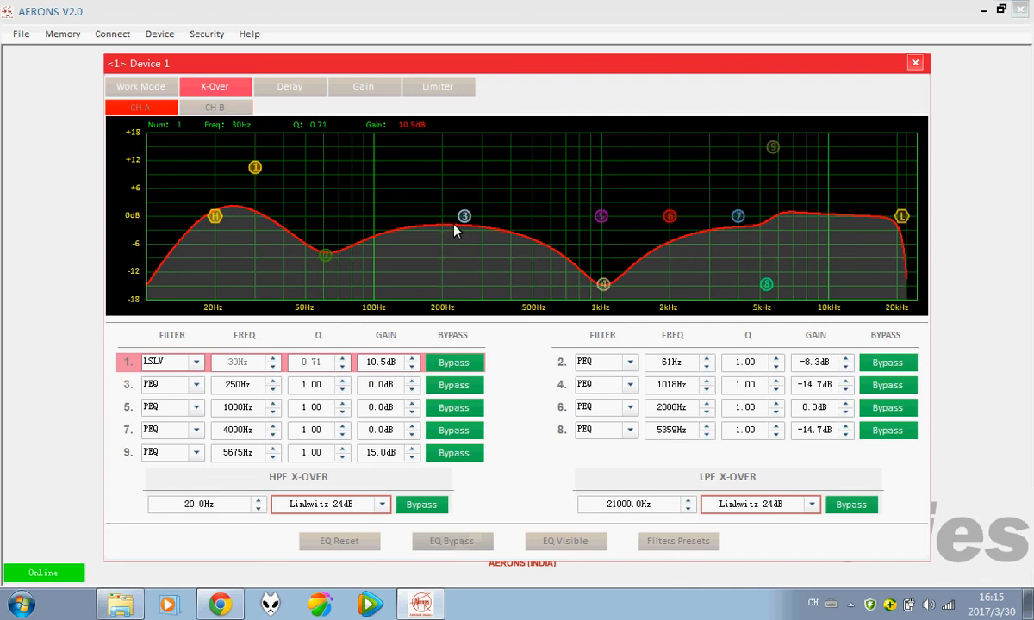
{"action": "left_click", "coordinate": [450, 543]}
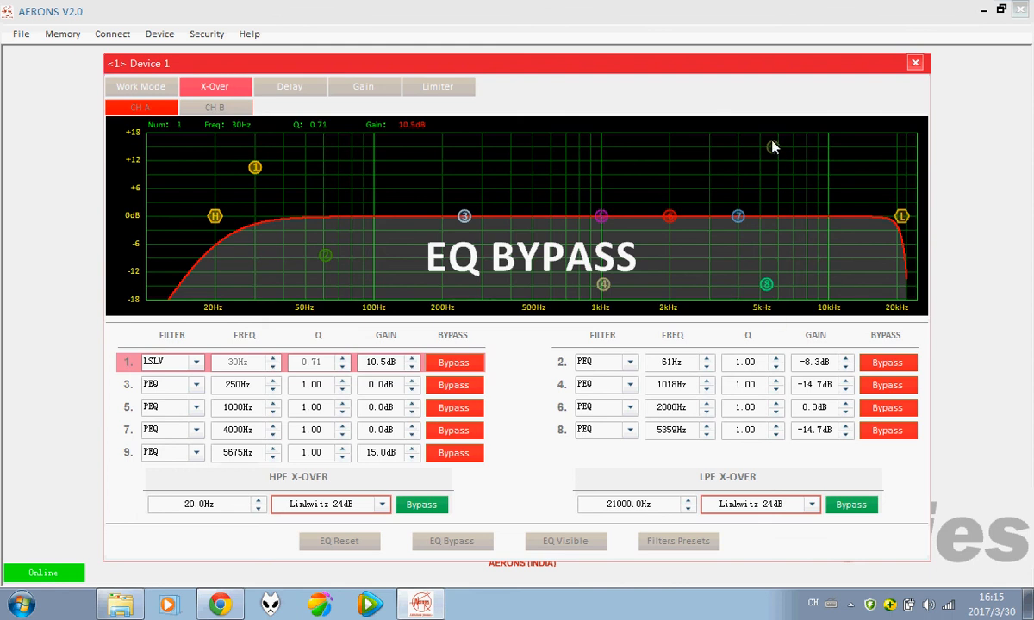
{"action": "left_click", "coordinate": [461, 543]}
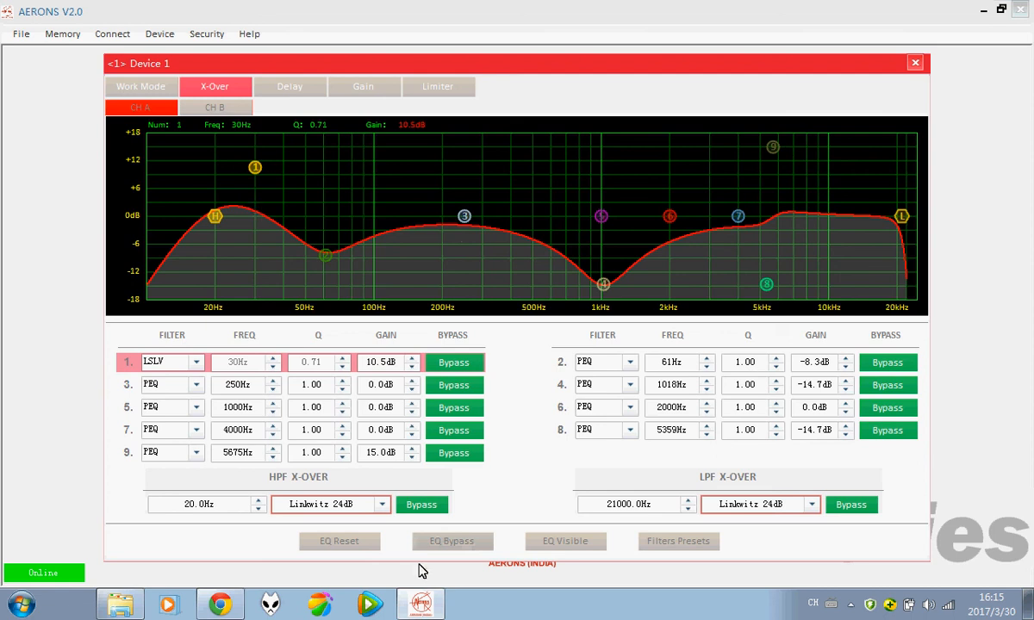
{"action": "left_click", "coordinate": [454, 545]}
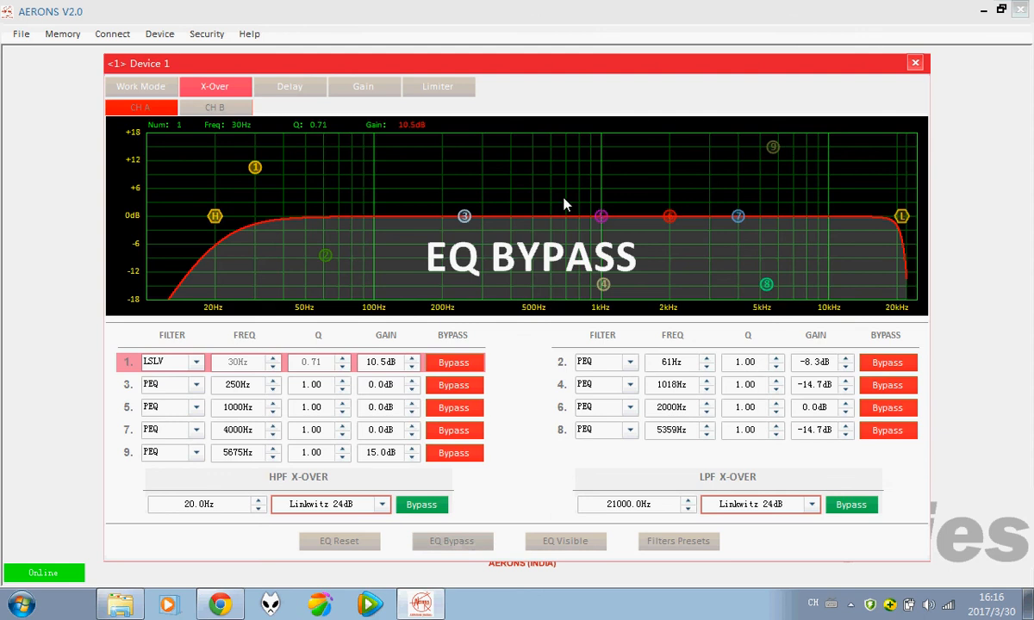
{"action": "left_click", "coordinate": [448, 547]}
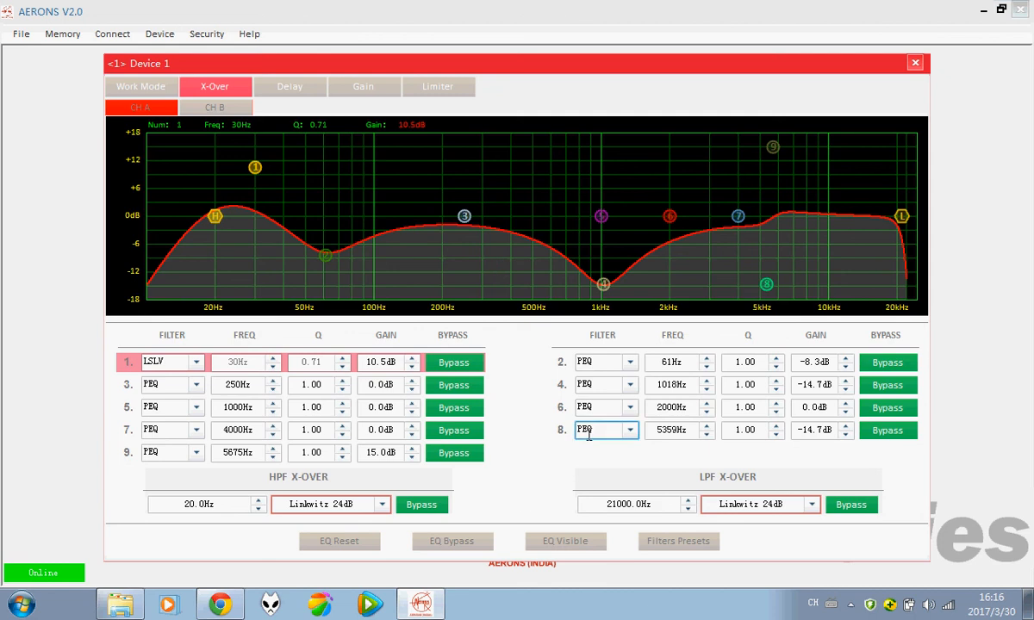
{"action": "left_click", "coordinate": [552, 544]}
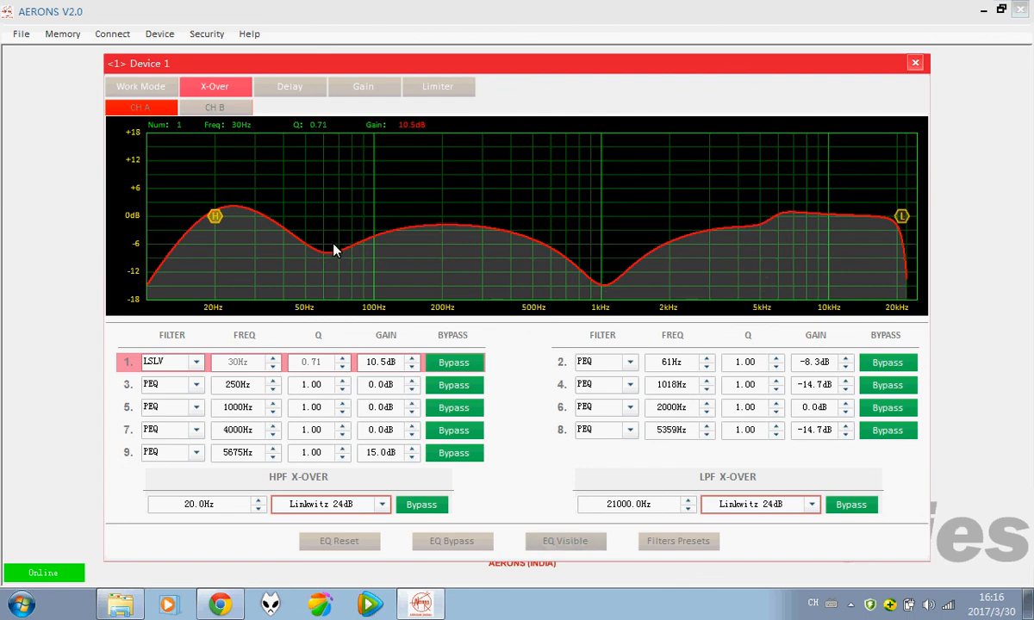
{"action": "left_click", "coordinate": [560, 551]}
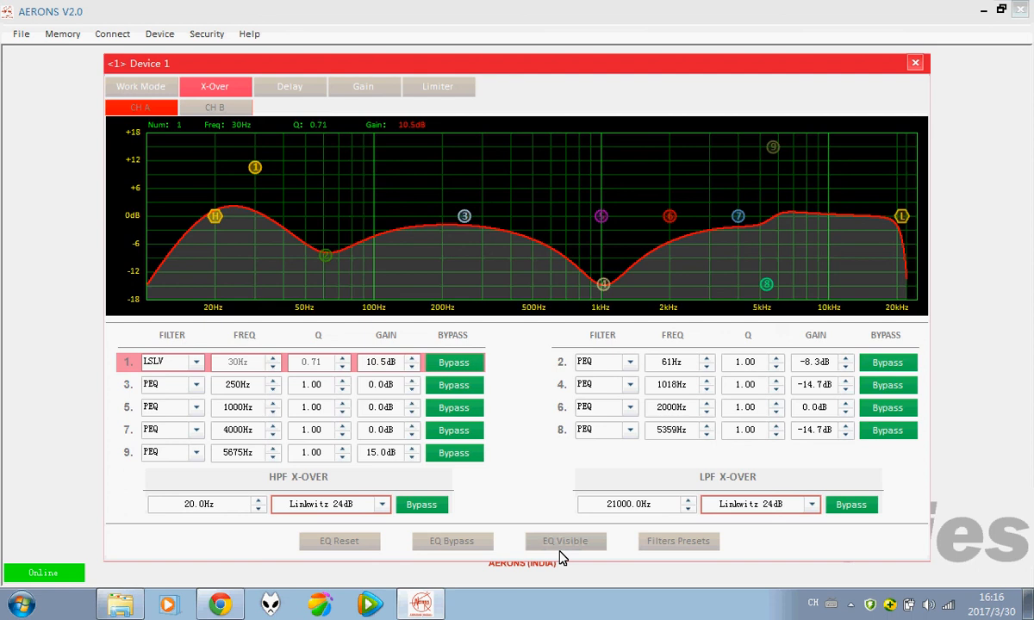
Step: Store the current output 1 filters as preset slot 3 named 'Aerons B'
{"action": "left_click", "coordinate": [675, 544]}
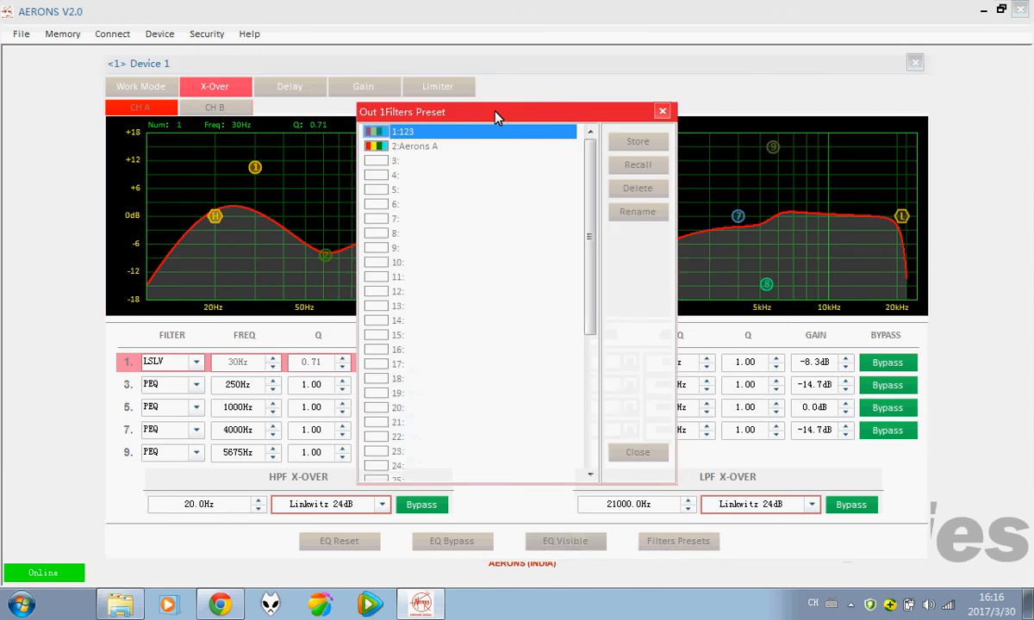
{"action": "left_click_drag", "start_coordinate": [496, 118], "coordinate": [475, 92]}
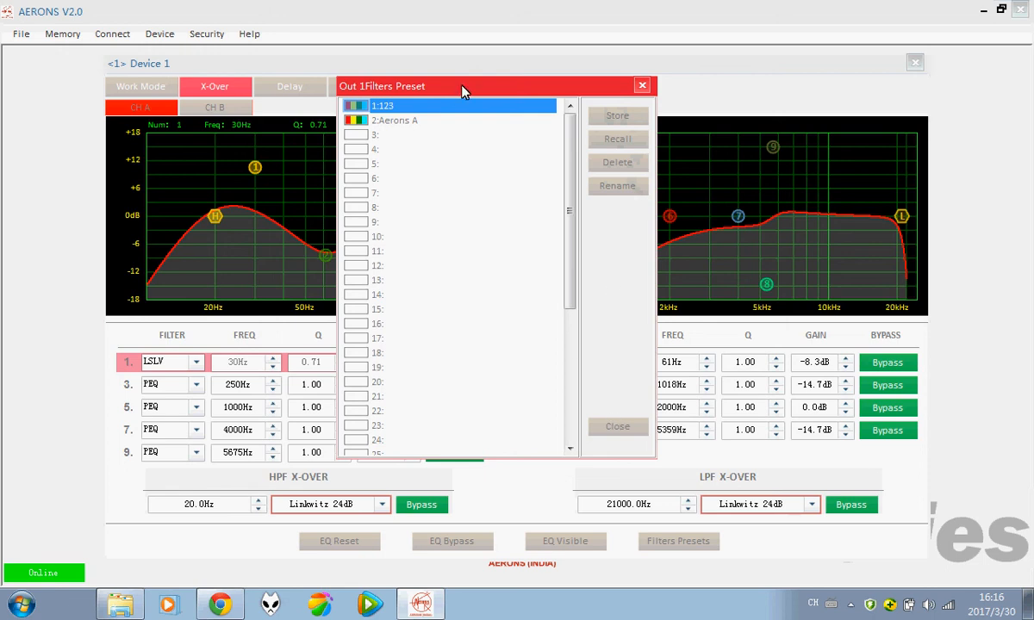
{"action": "left_click_drag", "start_coordinate": [462, 91], "coordinate": [514, 144]}
{"action": "left_click", "coordinate": [420, 192]}
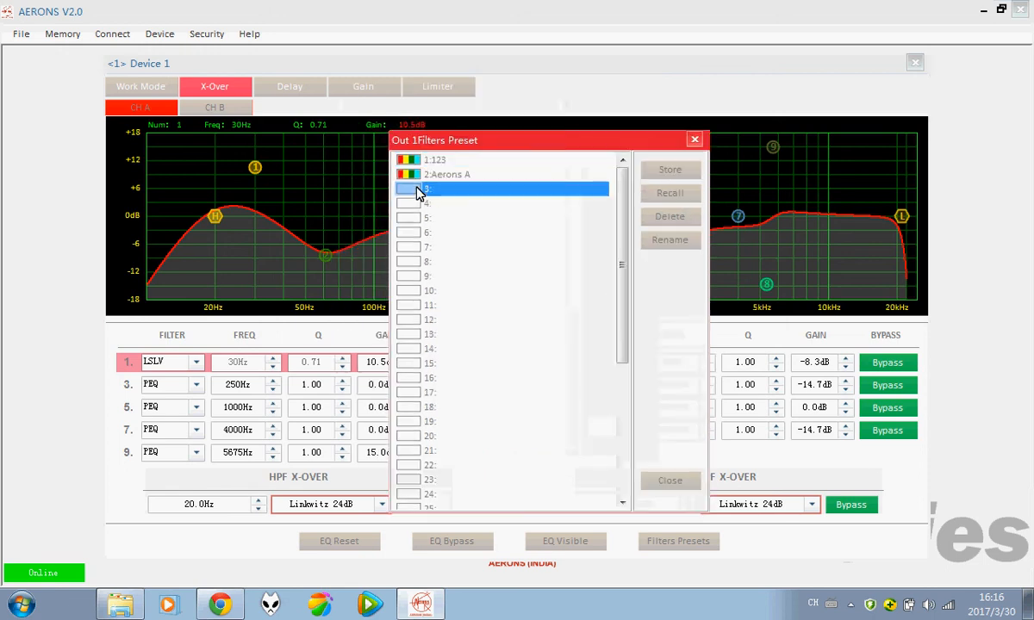
{"action": "left_click", "coordinate": [671, 170]}
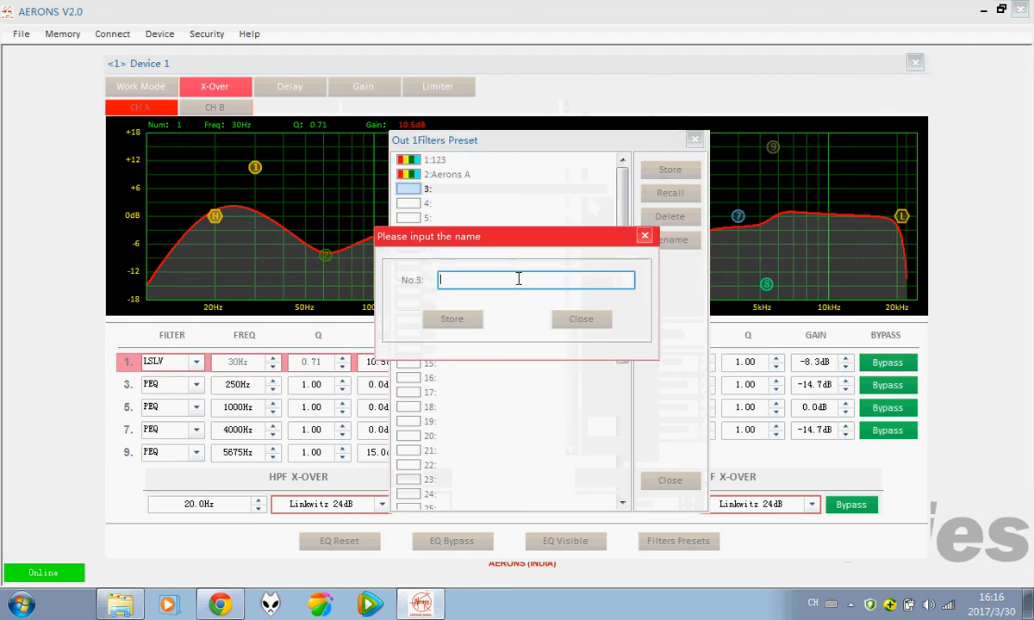
{"action": "type", "text": "Aerons B"}
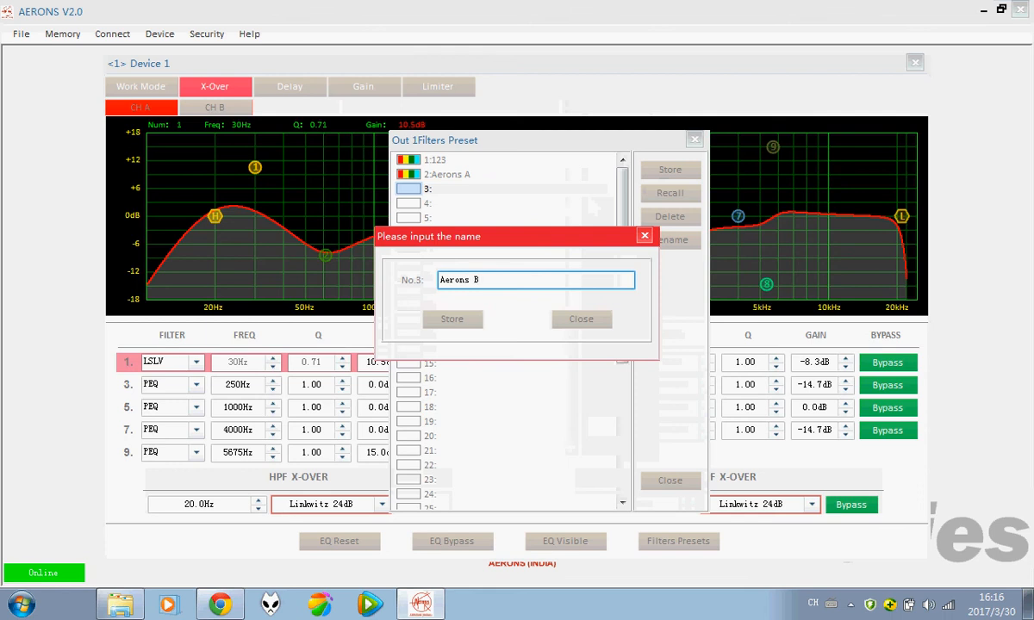
{"action": "left_click", "coordinate": [450, 324]}
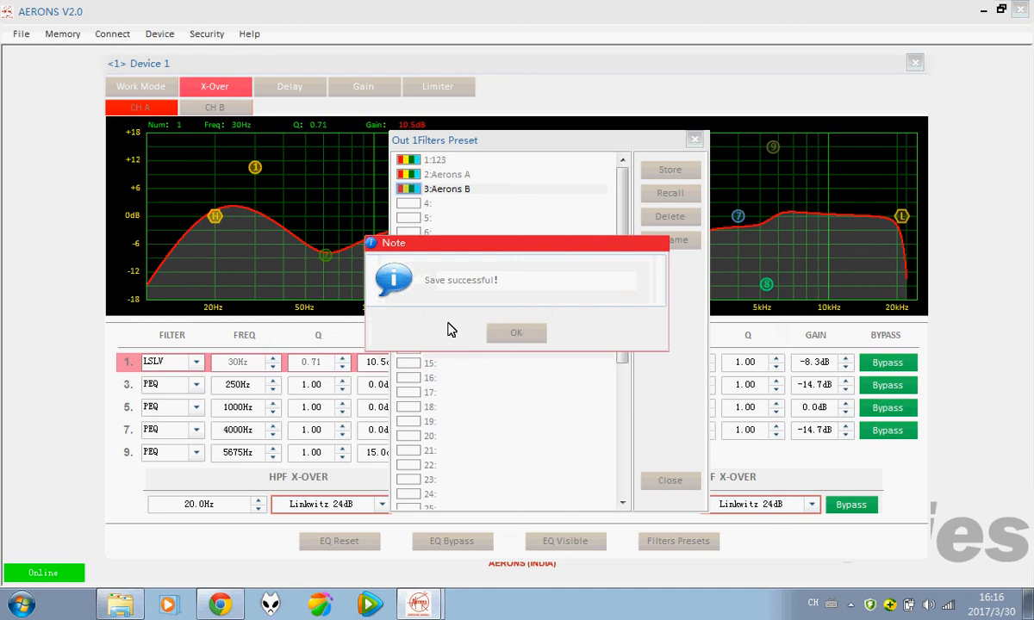
{"action": "left_click", "coordinate": [518, 336]}
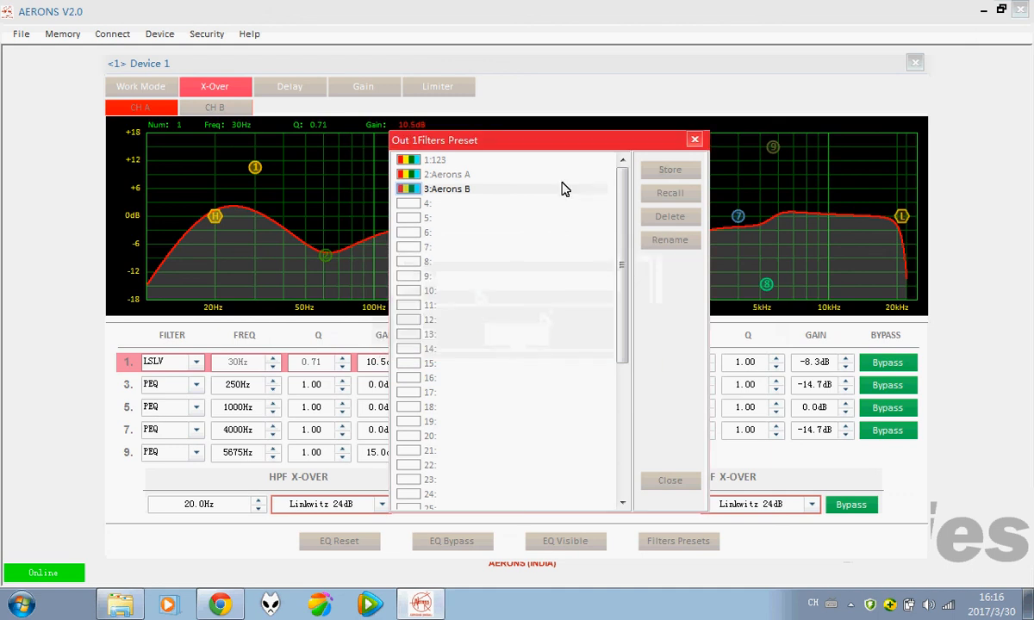
Step: Recall the Aerons B preset onto CH A
{"action": "left_click_drag", "start_coordinate": [552, 130], "coordinate": [534, 109]}
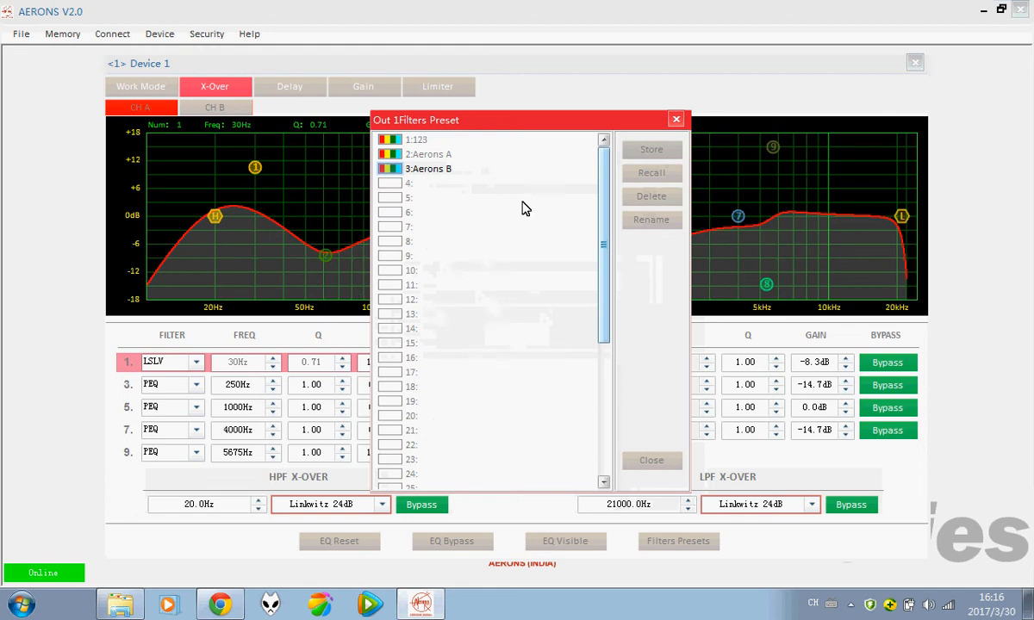
{"action": "left_click", "coordinate": [432, 170]}
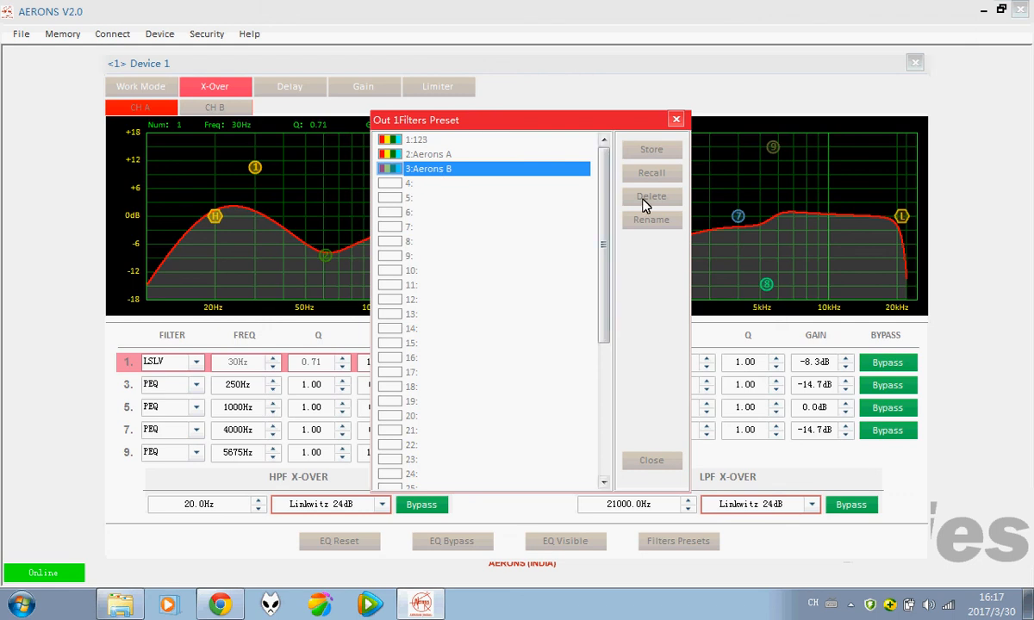
{"action": "left_click", "coordinate": [652, 175]}
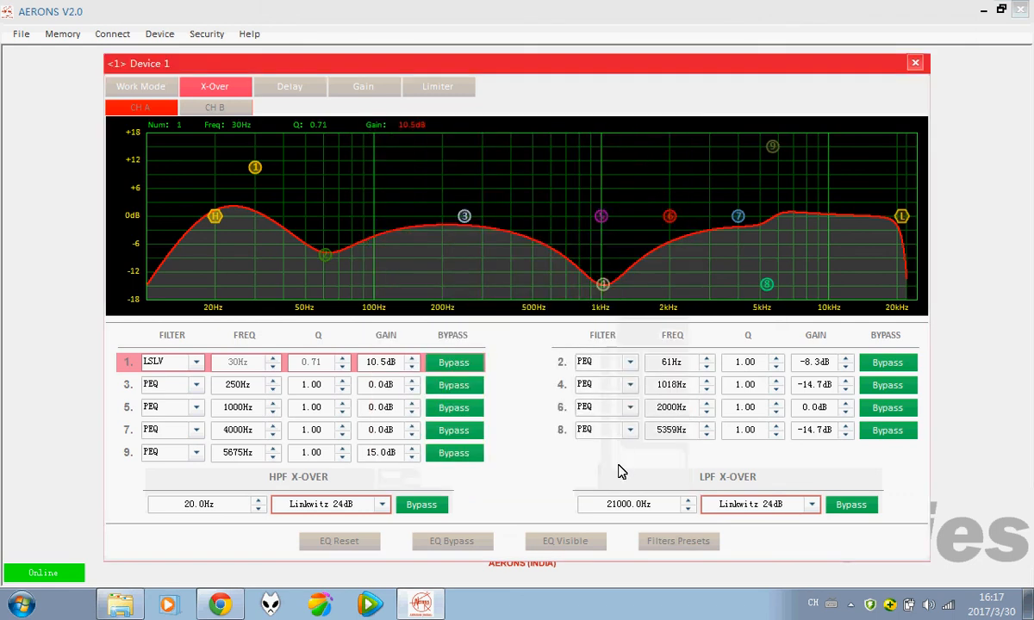
Step: Reopen the filter preset list, scroll to the top, select Aerons B, and close the list
{"action": "left_click", "coordinate": [677, 545]}
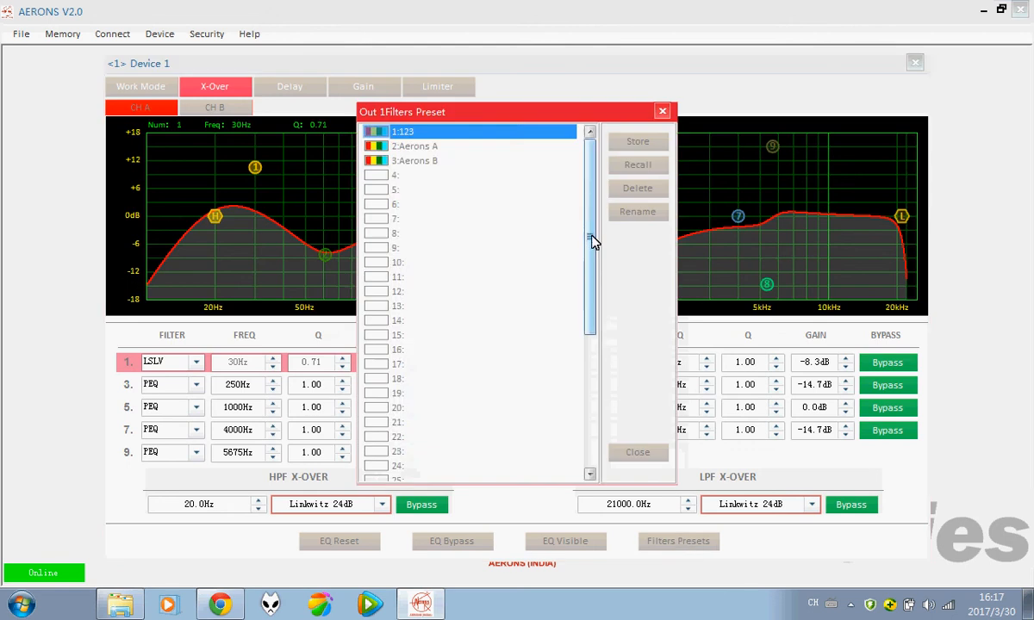
{"action": "left_click_drag", "start_coordinate": [593, 238], "coordinate": [598, 406]}
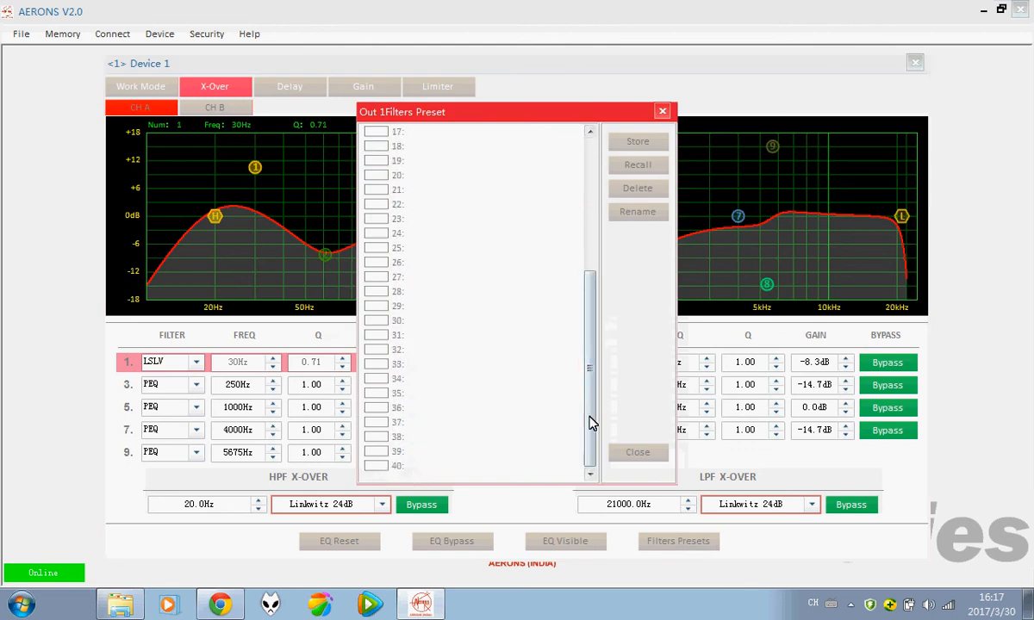
{"action": "mouse_move", "coordinate": [593, 372]}
{"action": "left_mouse_down"}
{"action": "mouse_move", "coordinate": [593, 222]}
{"action": "mouse_move", "coordinate": [593, 380]}
{"action": "left_mouse_up"}
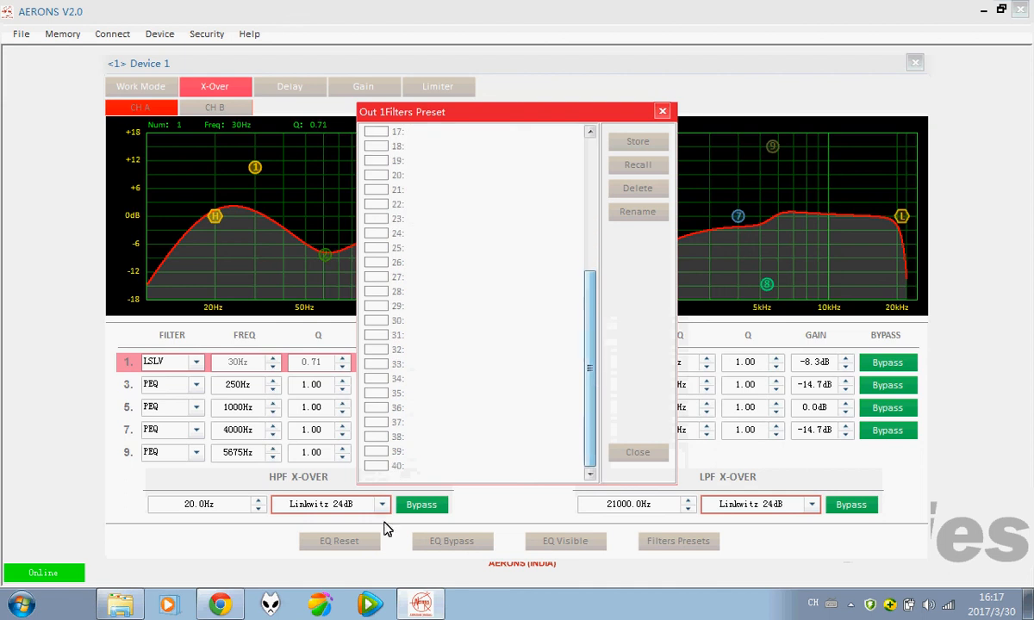
{"action": "scroll", "coordinate": [591, 383], "scroll_direction": "up", "scroll_amount": 2}
{"action": "left_click_drag", "start_coordinate": [591, 383], "coordinate": [595, 231]}
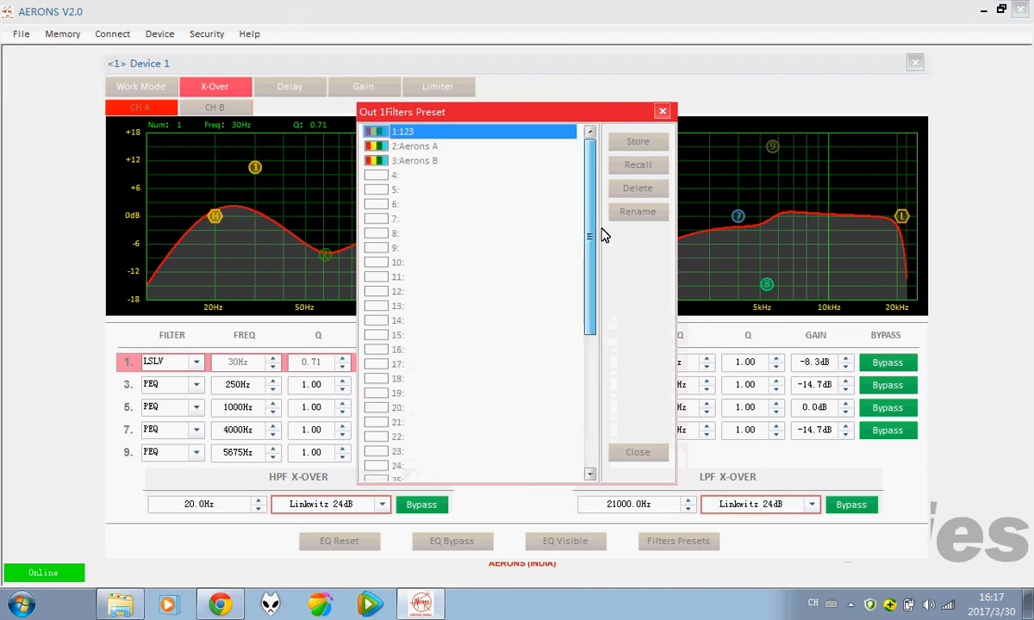
{"action": "left_click", "coordinate": [417, 162]}
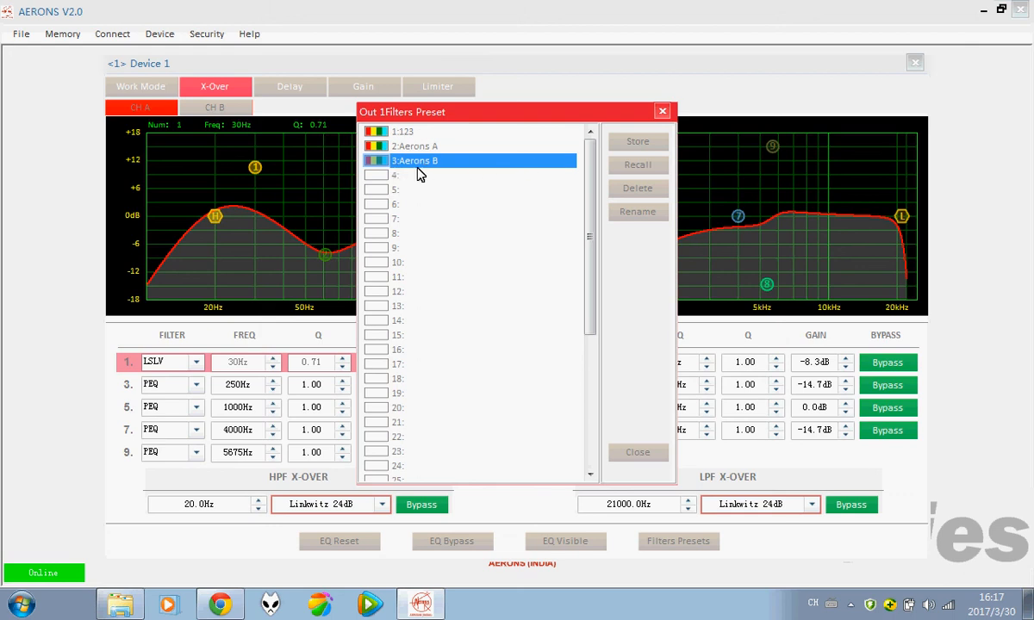
{"action": "left_click", "coordinate": [661, 115]}
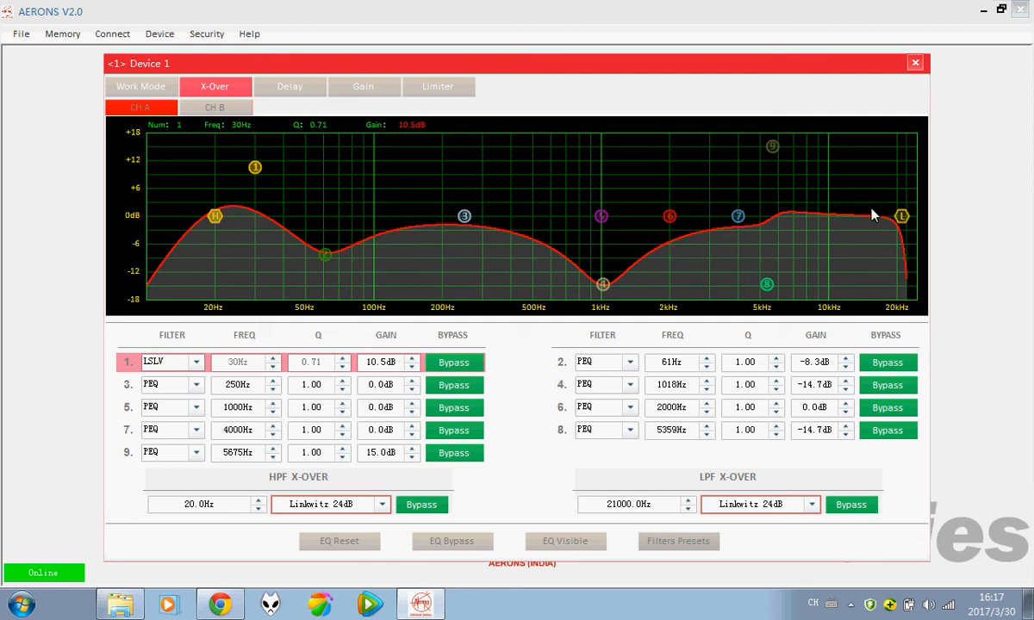
Step: Reset all of CH A's EQ parameters to defaults and confirm the prompt
{"action": "left_click", "coordinate": [348, 543]}
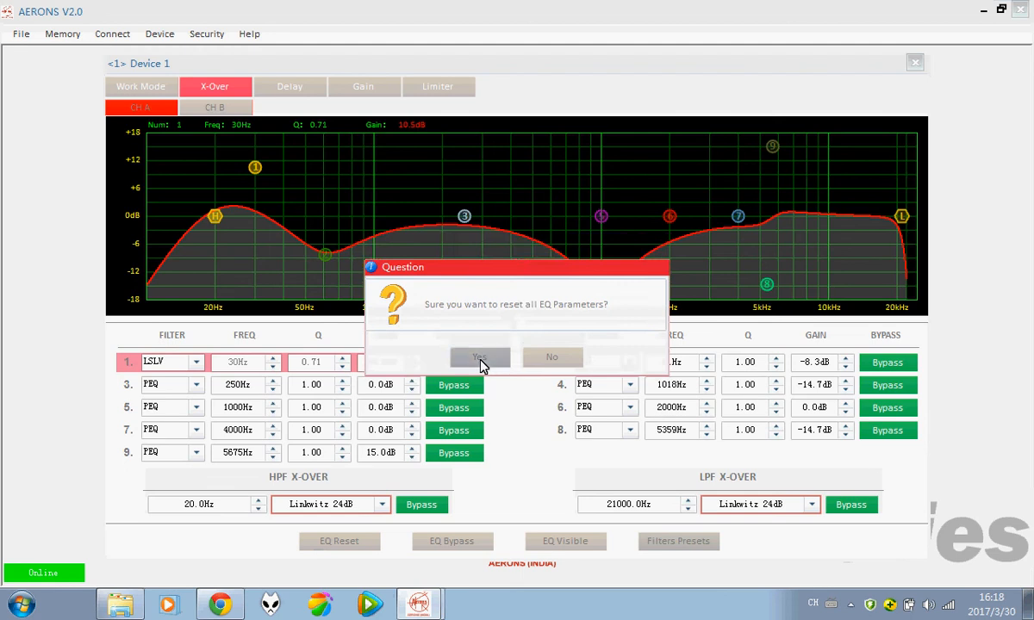
{"action": "left_click", "coordinate": [481, 360]}
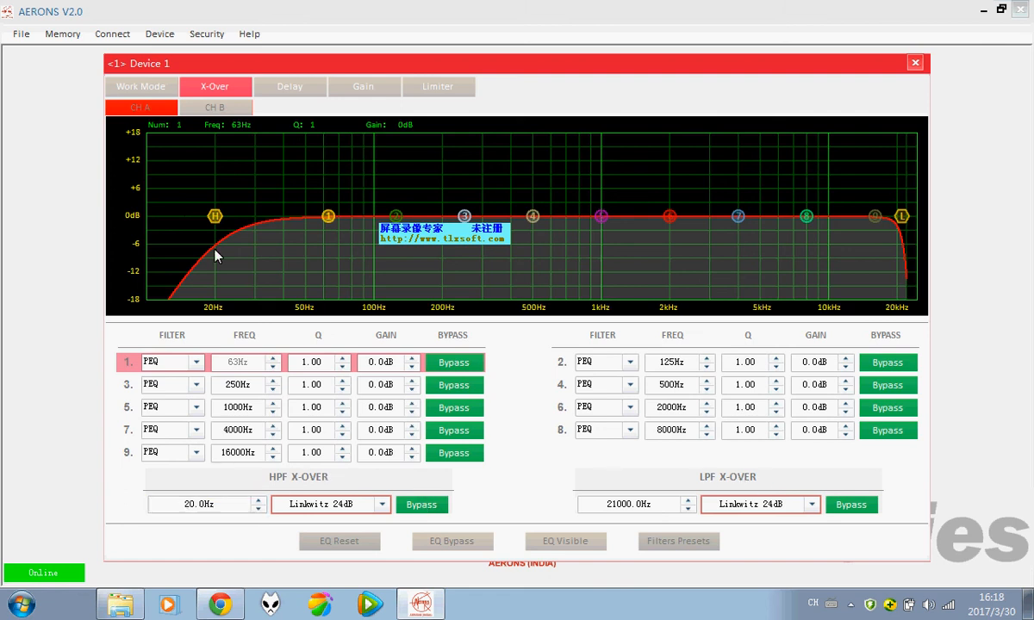
Step: Toggle the high-pass and low-pass crossover bypasses, leaving both filters enabled
{"action": "left_click", "coordinate": [420, 504]}
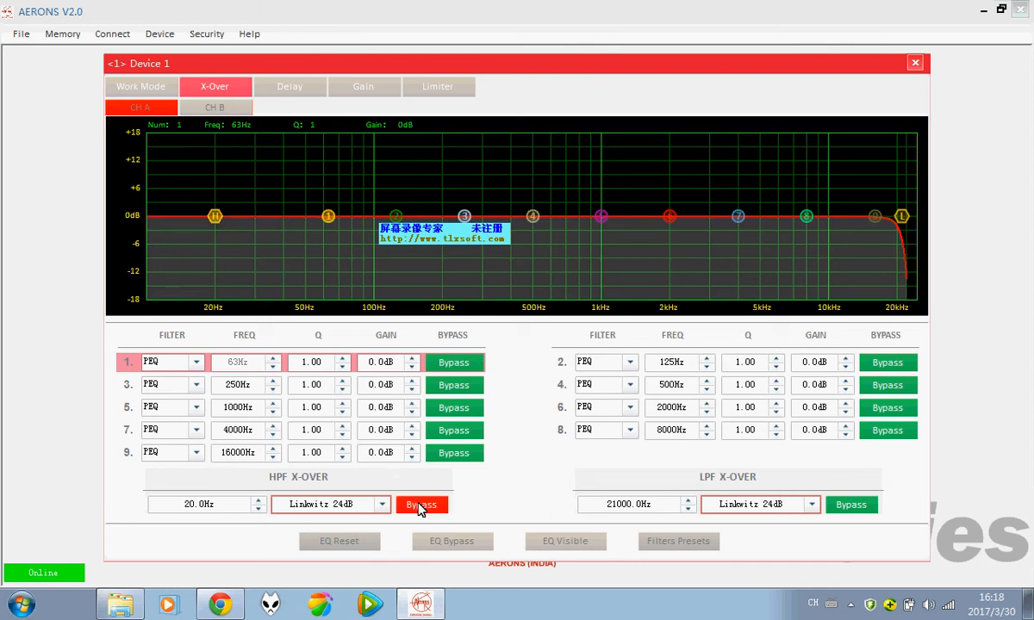
{"action": "left_click", "coordinate": [418, 508]}
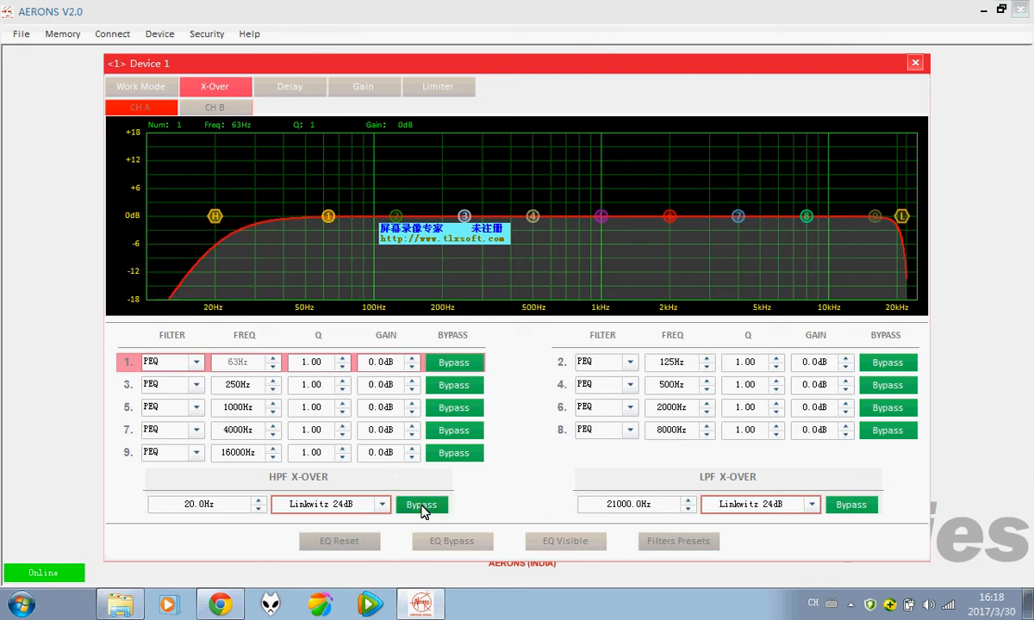
{"action": "left_click", "coordinate": [419, 509]}
{"action": "left_click", "coordinate": [419, 508]}
{"action": "left_click", "coordinate": [839, 509]}
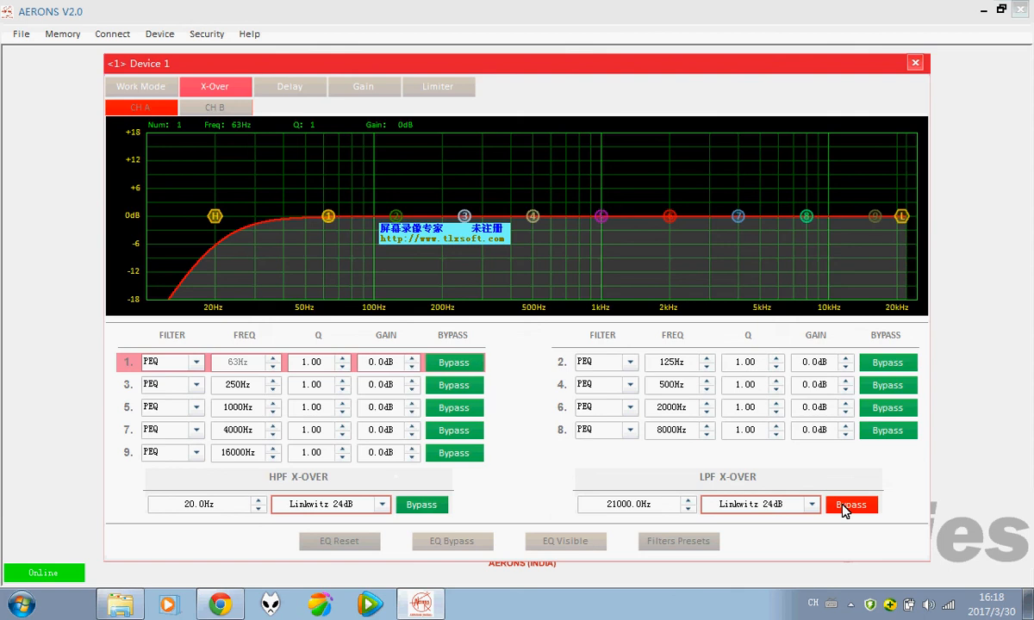
{"action": "left_click", "coordinate": [841, 510]}
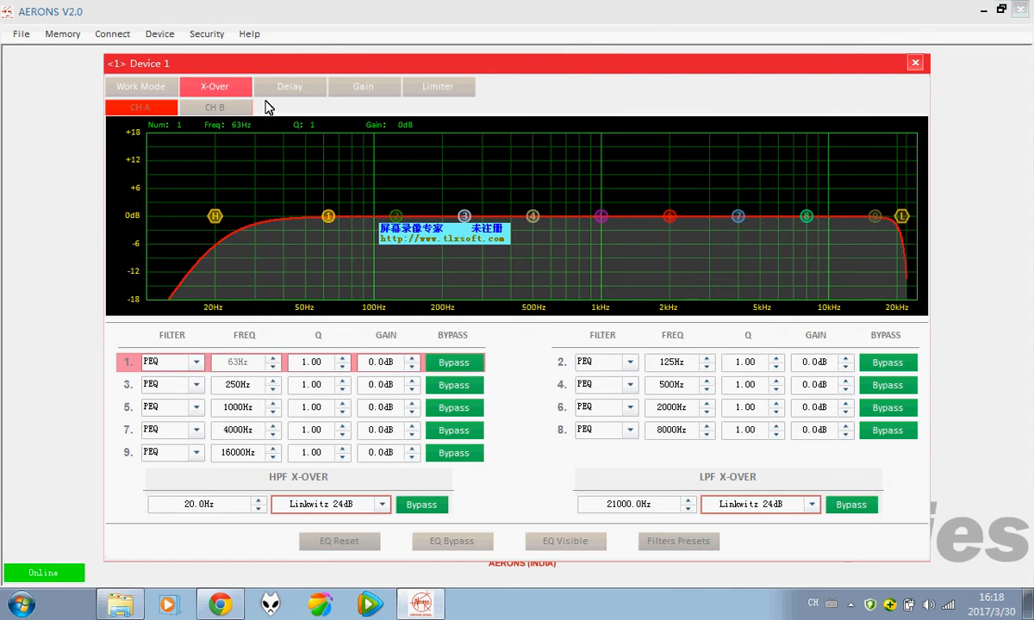
Step: Check channel B's crossover and EQ, return to channel A, then go to the Delay page
{"action": "left_click", "coordinate": [223, 106]}
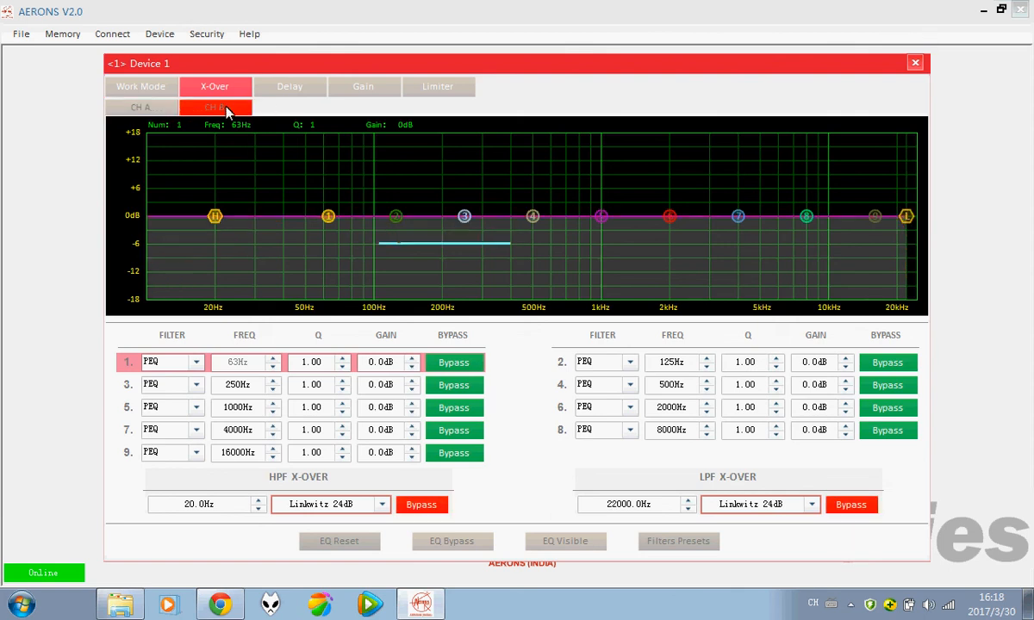
{"action": "left_click", "coordinate": [143, 108]}
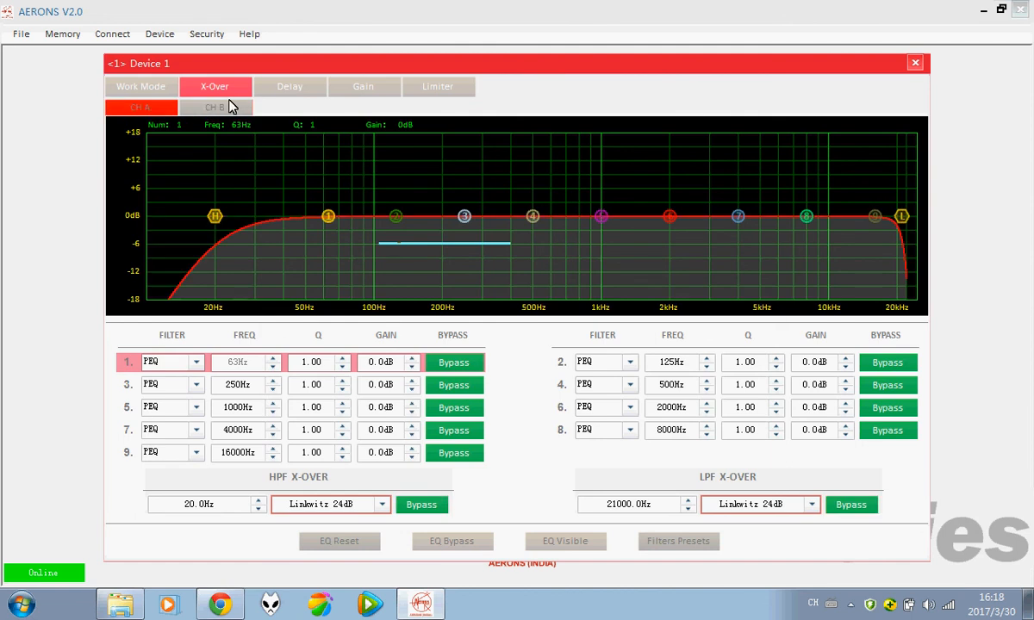
{"action": "left_click", "coordinate": [289, 88]}
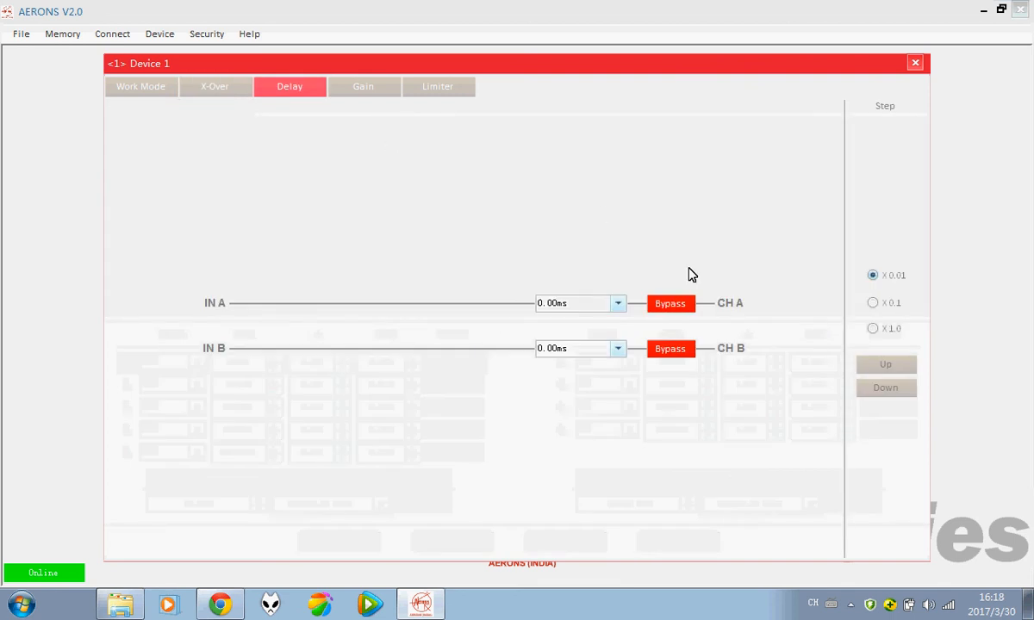
{"action": "left_click", "coordinate": [621, 304]}
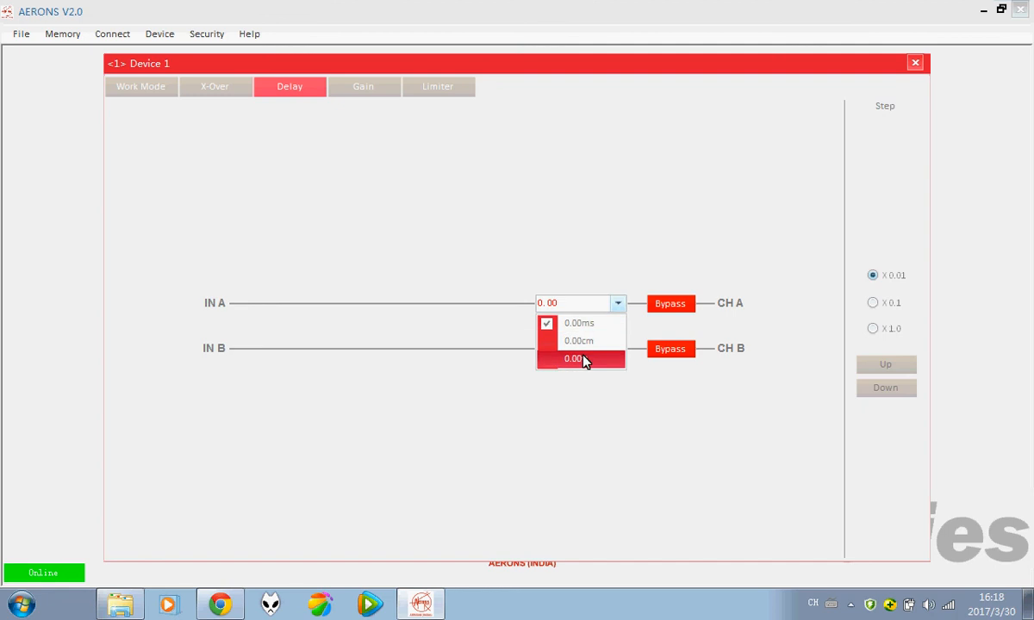
{"action": "left_click", "coordinate": [593, 331]}
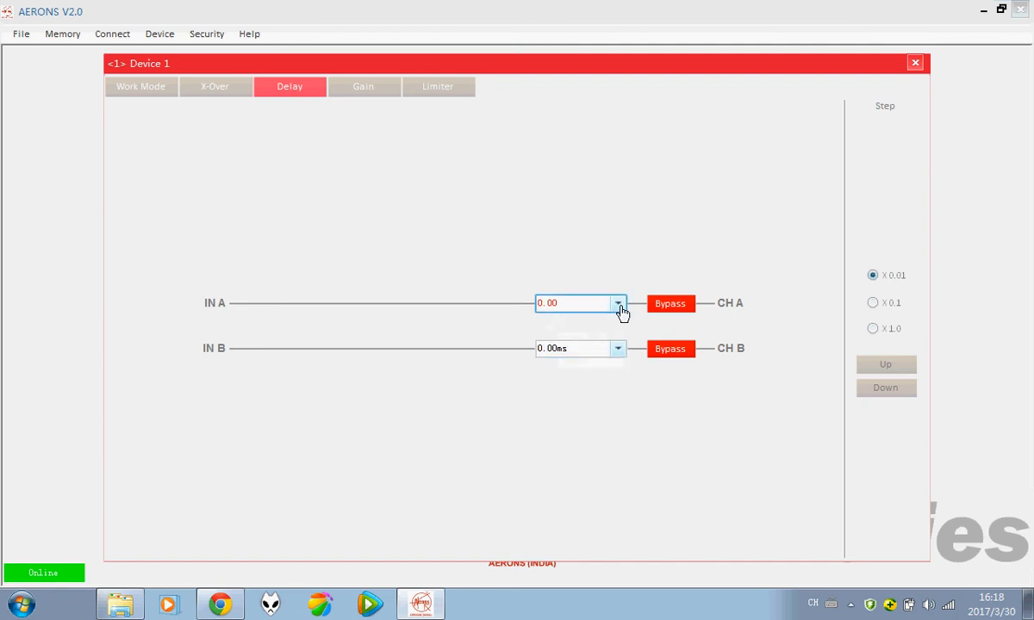
{"action": "left_click", "coordinate": [612, 348]}
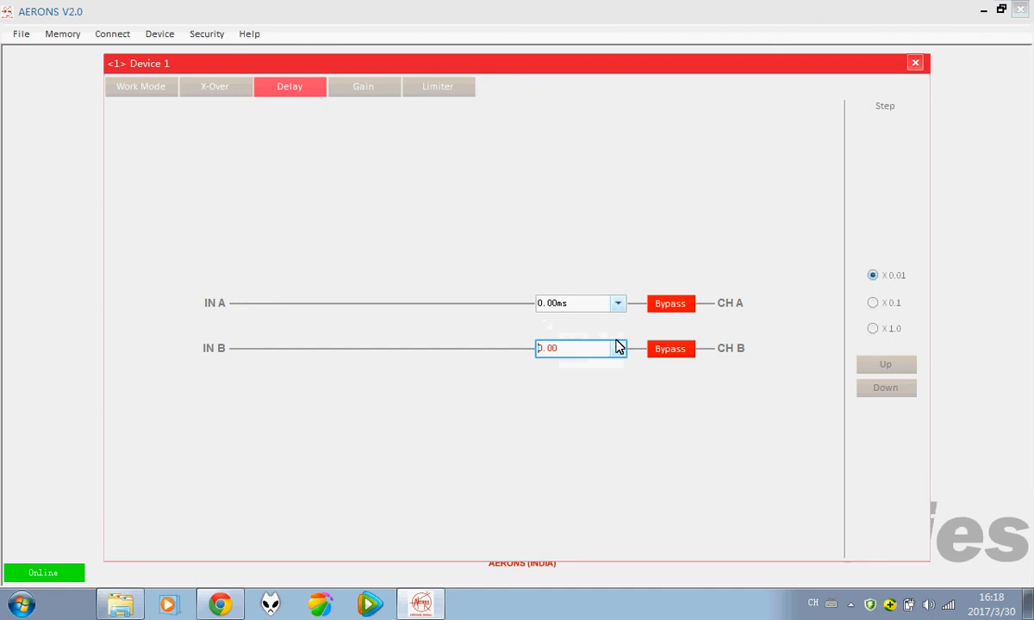
{"action": "left_click", "coordinate": [692, 306]}
{"action": "left_click", "coordinate": [664, 306]}
Step: Set channel A's delay to 1.0ms, then raise channel B's delay to 0.10ms with a 0.1 step
{"action": "left_click", "coordinate": [580, 305]}
{"action": "left_click_drag", "start_coordinate": [571, 304], "coordinate": [536, 304]}
{"action": "key", "text": "BackSpace"}
{"action": "type", "text": "1.0"}
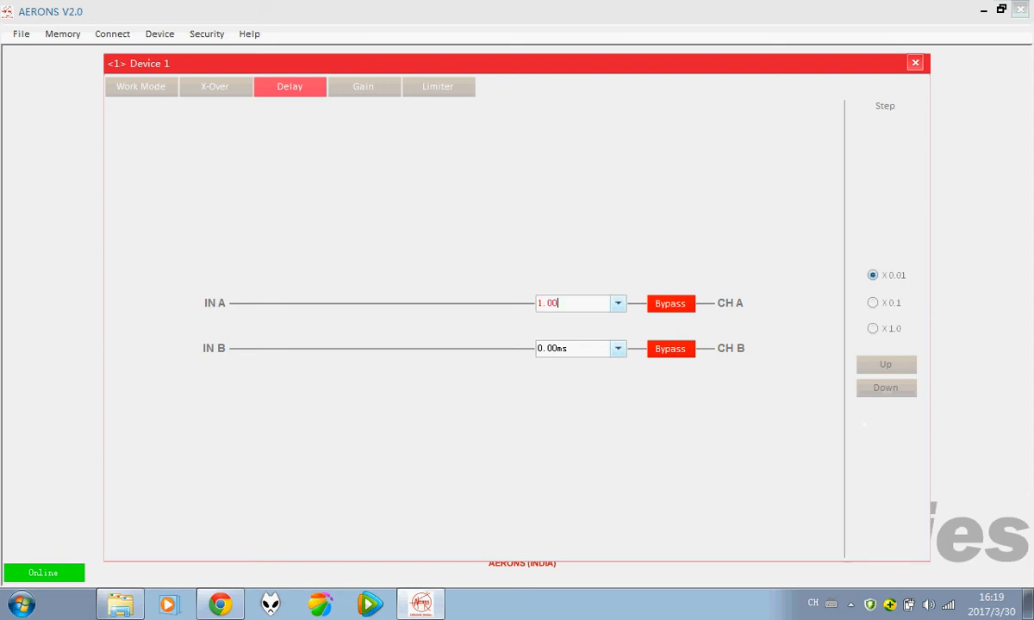
{"action": "left_click", "coordinate": [661, 351]}
{"action": "left_click", "coordinate": [670, 349]}
{"action": "left_click", "coordinate": [872, 304]}
{"action": "left_click", "coordinate": [896, 369]}
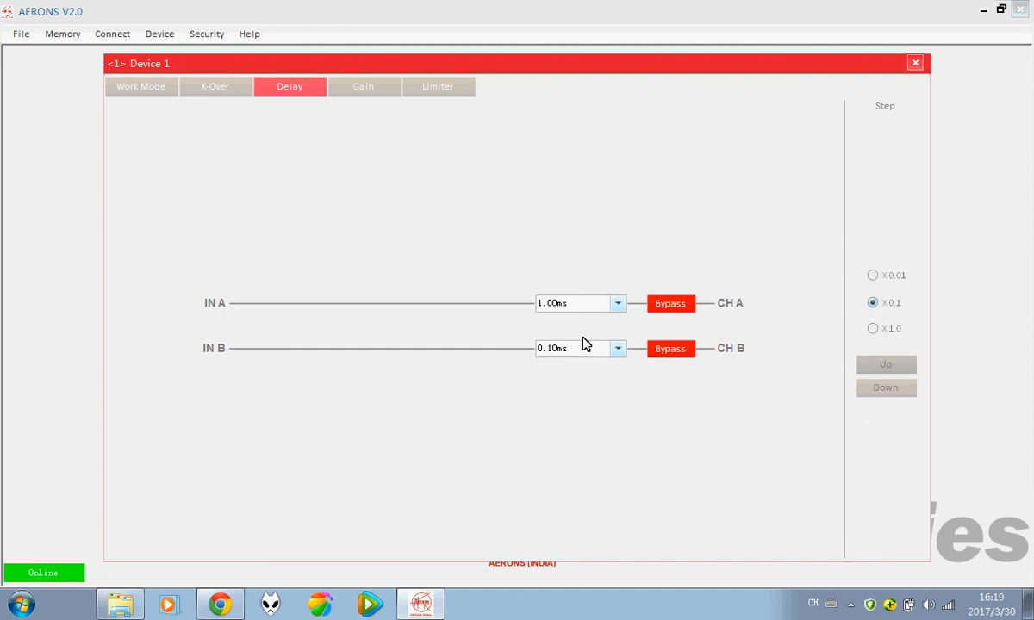
Step: Raise channel B's delay to 5.70ms using the 0.1 and 1.0 step sizes
{"action": "left_click", "coordinate": [884, 365]}
{"action": "left_click", "coordinate": [885, 366]}
{"action": "left_click", "coordinate": [882, 367]}
{"action": "left_click", "coordinate": [881, 367]}
{"action": "left_click", "coordinate": [872, 330]}
{"action": "left_click", "coordinate": [582, 349]}
{"action": "key", "text": "Return"}
{"action": "left_click", "coordinate": [899, 368]}
{"action": "left_click", "coordinate": [899, 369]}
{"action": "left_click", "coordinate": [898, 369]}
Step: Fine-tune channel B's delay to 5.83ms with the 0.01 and 0.1 steps
{"action": "left_click", "coordinate": [874, 276]}
{"action": "left_click", "coordinate": [888, 368]}
{"action": "left_click", "coordinate": [878, 368]}
{"action": "left_click", "coordinate": [886, 306]}
{"action": "left_click", "coordinate": [888, 365]}
{"action": "left_click", "coordinate": [888, 369]}
{"action": "left_click", "coordinate": [887, 388]}
{"action": "left_click", "coordinate": [888, 363]}
{"action": "left_click", "coordinate": [353, 87]}
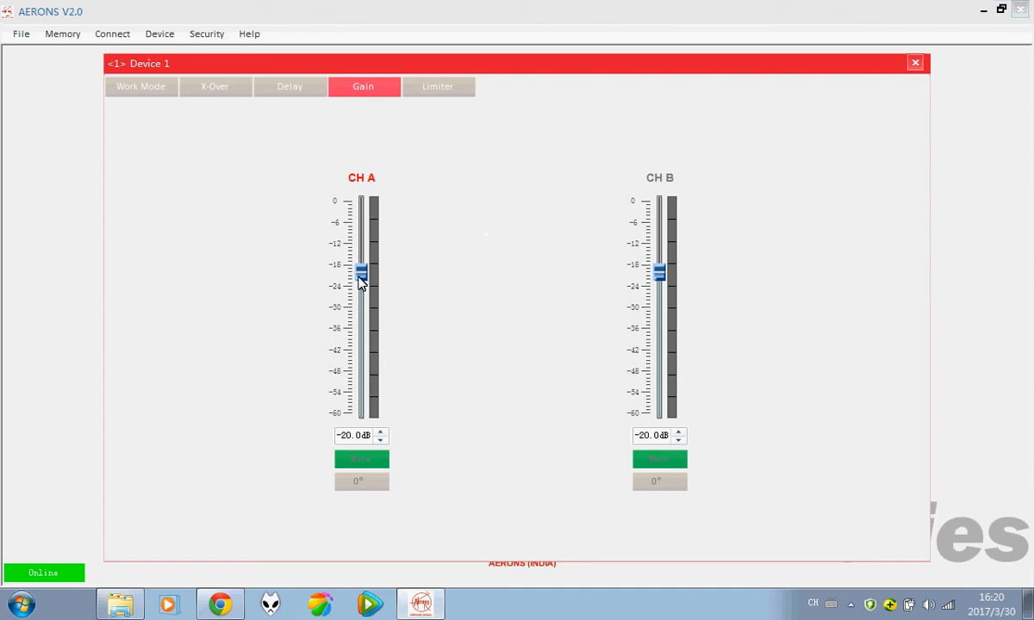
Step: Set channel A's gain to -50.3dB
{"action": "left_click_drag", "start_coordinate": [362, 274], "coordinate": [361, 330]}
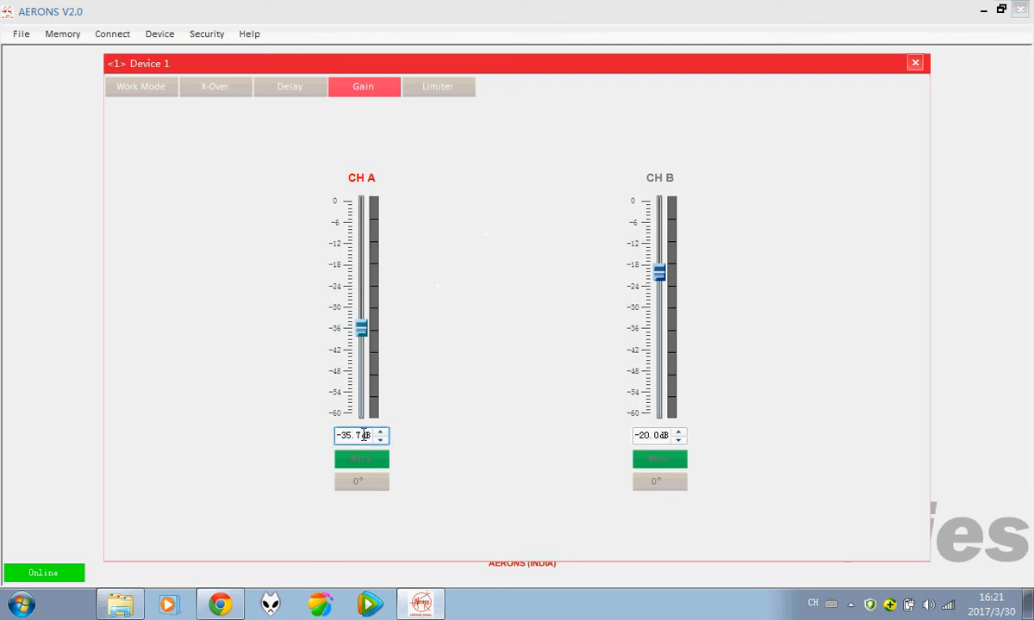
{"action": "left_click", "coordinate": [382, 433]}
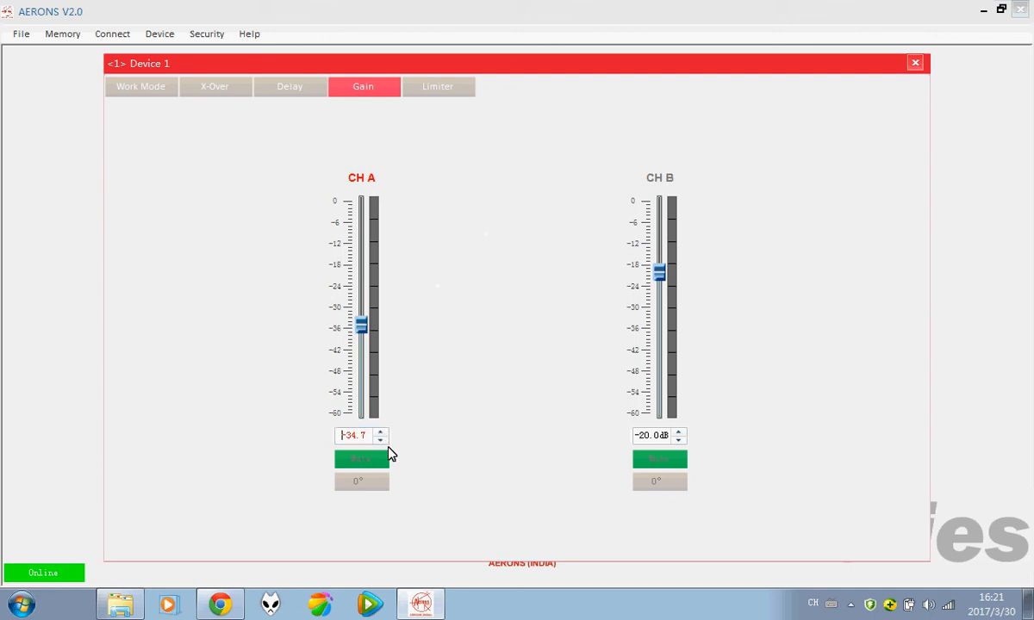
{"action": "left_click", "coordinate": [384, 441]}
{"action": "left_click_drag", "start_coordinate": [369, 436], "coordinate": [341, 436]}
{"action": "type", "text": "-50.3"}
Step: Mute both channels and invert both channels' phase to 180°
{"action": "left_click", "coordinate": [369, 465]}
{"action": "left_click", "coordinate": [379, 466]}
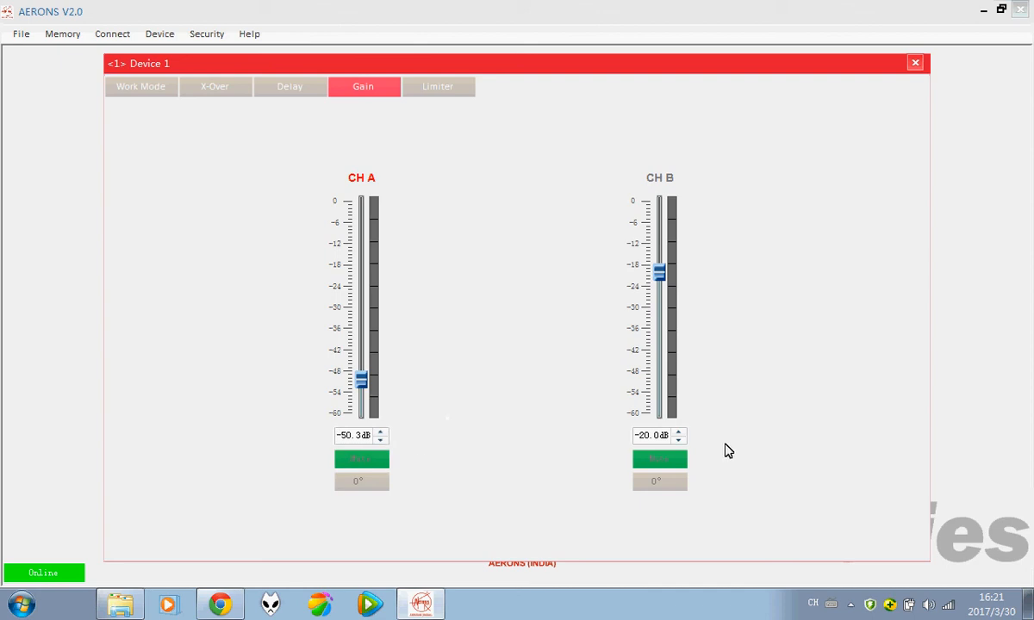
{"action": "left_click", "coordinate": [365, 466]}
{"action": "left_click", "coordinate": [655, 464]}
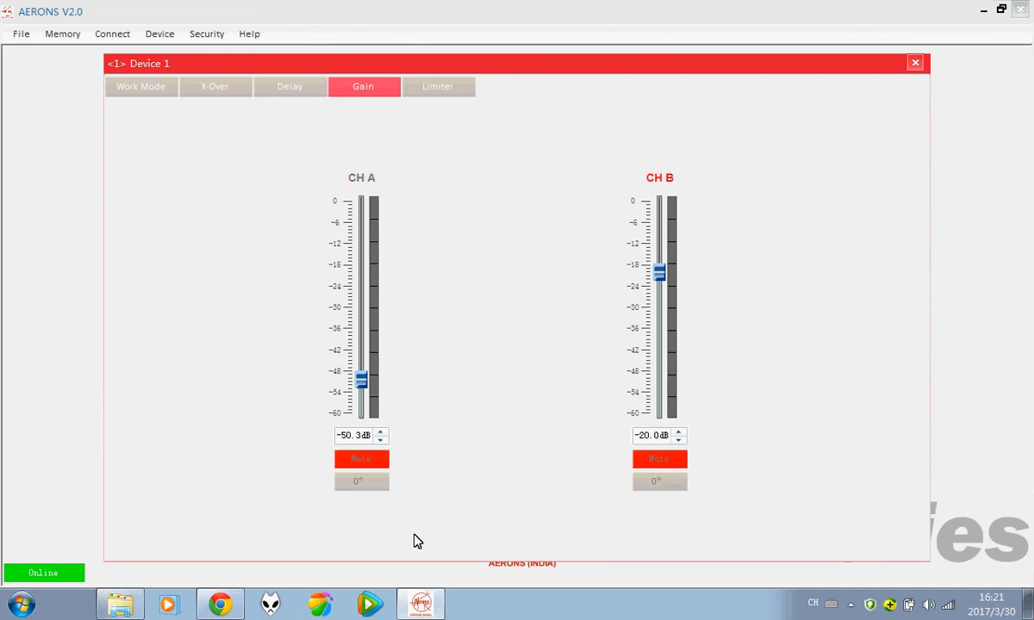
{"action": "left_click", "coordinate": [365, 484]}
{"action": "left_click", "coordinate": [640, 486]}
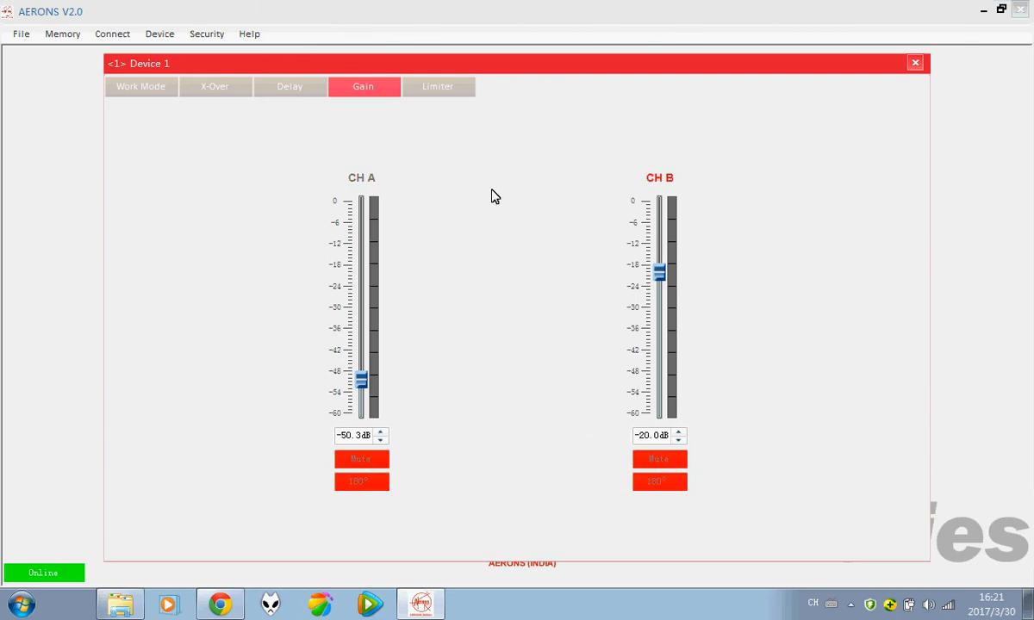
{"action": "left_click", "coordinate": [437, 93]}
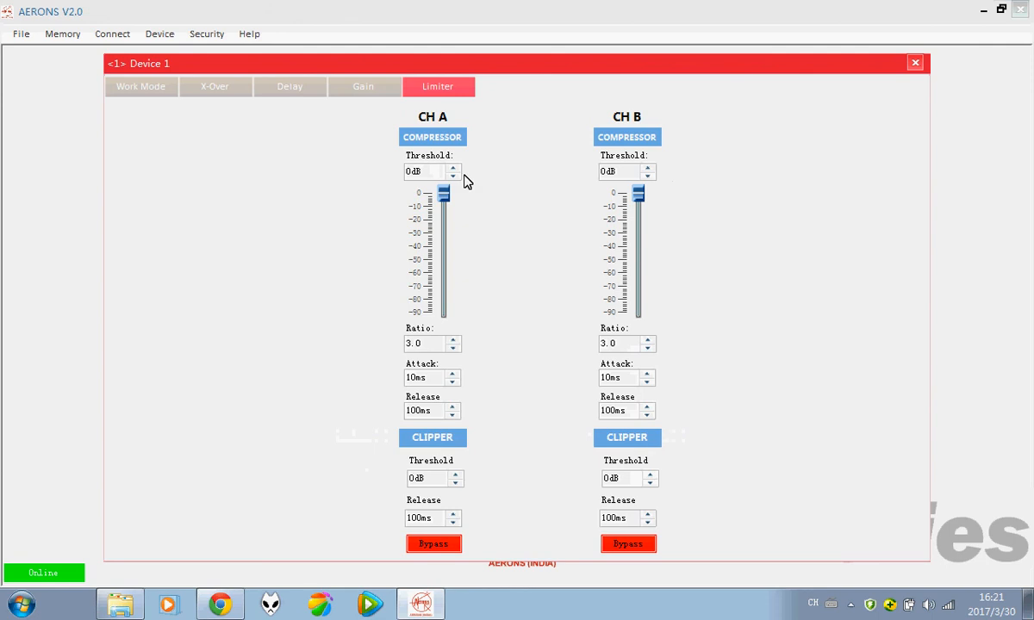
Step: Set CH A's compressor threshold to -27dB
{"action": "left_click_drag", "start_coordinate": [445, 196], "coordinate": [448, 234]}
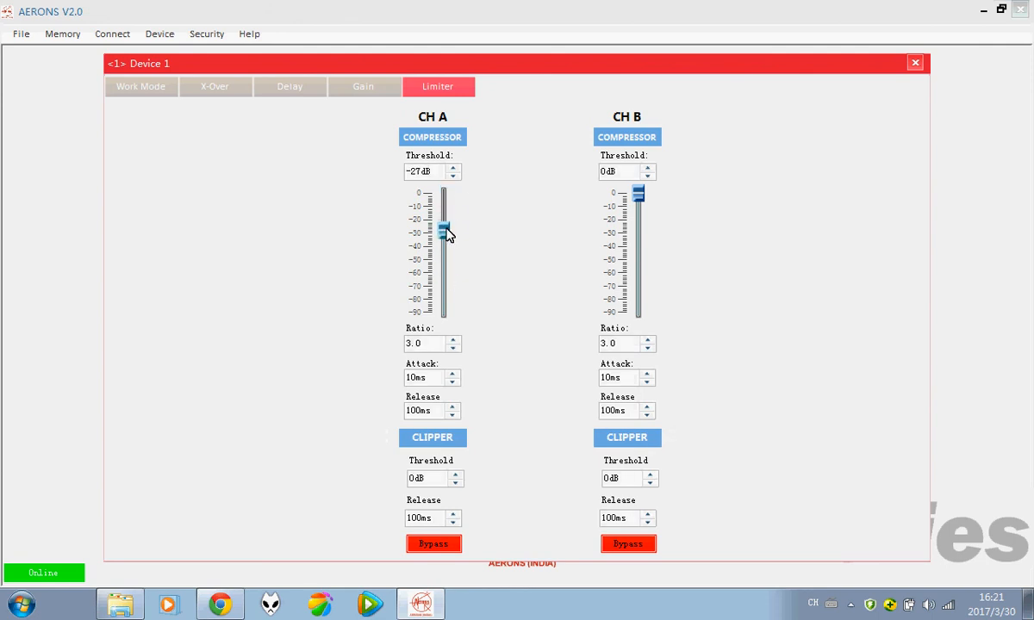
{"action": "left_click", "coordinate": [453, 174]}
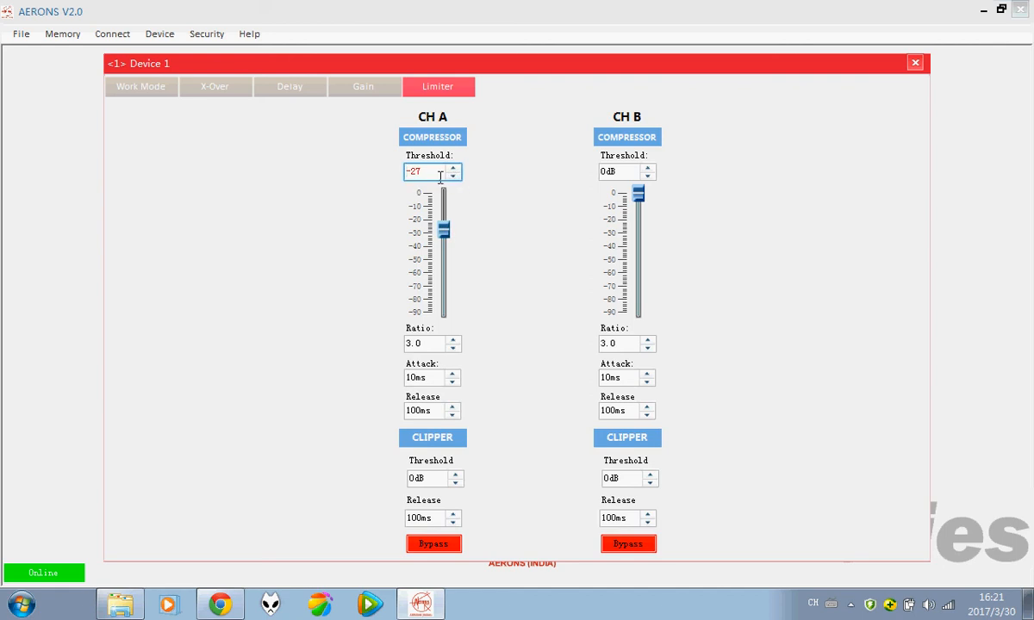
{"action": "key", "text": "Return"}
{"action": "left_click", "coordinate": [440, 343]}
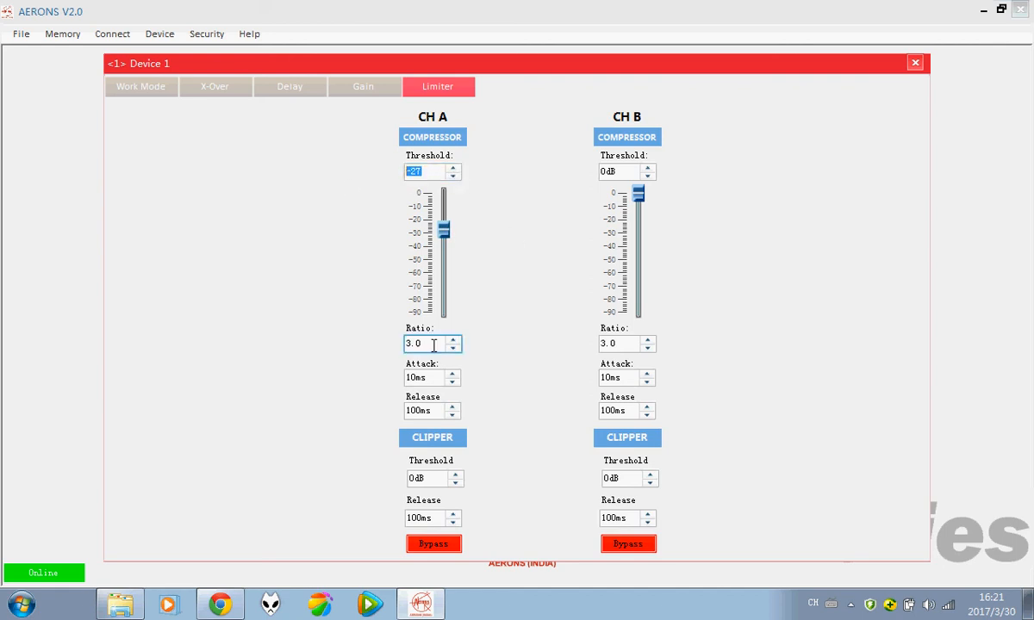
{"action": "key", "text": "Return"}
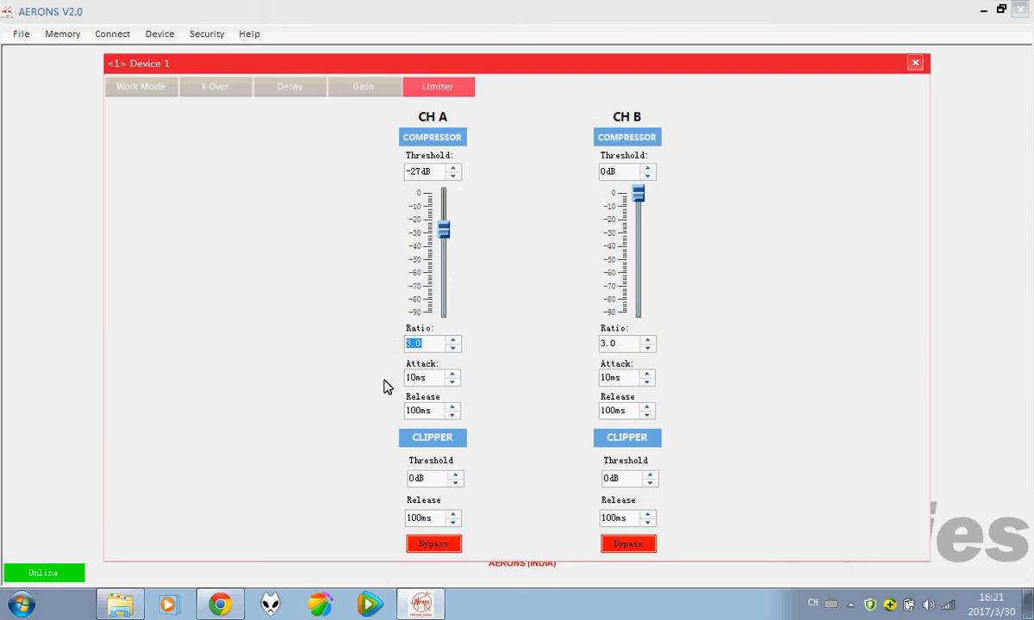
Step: Step CH A's compressor ratio down to 2.5 and close the Device 1 window
{"action": "left_click", "coordinate": [453, 339]}
{"action": "left_click", "coordinate": [453, 349]}
{"action": "left_click", "coordinate": [453, 348]}
{"action": "left_click", "coordinate": [426, 378]}
{"action": "left_click", "coordinate": [422, 409]}
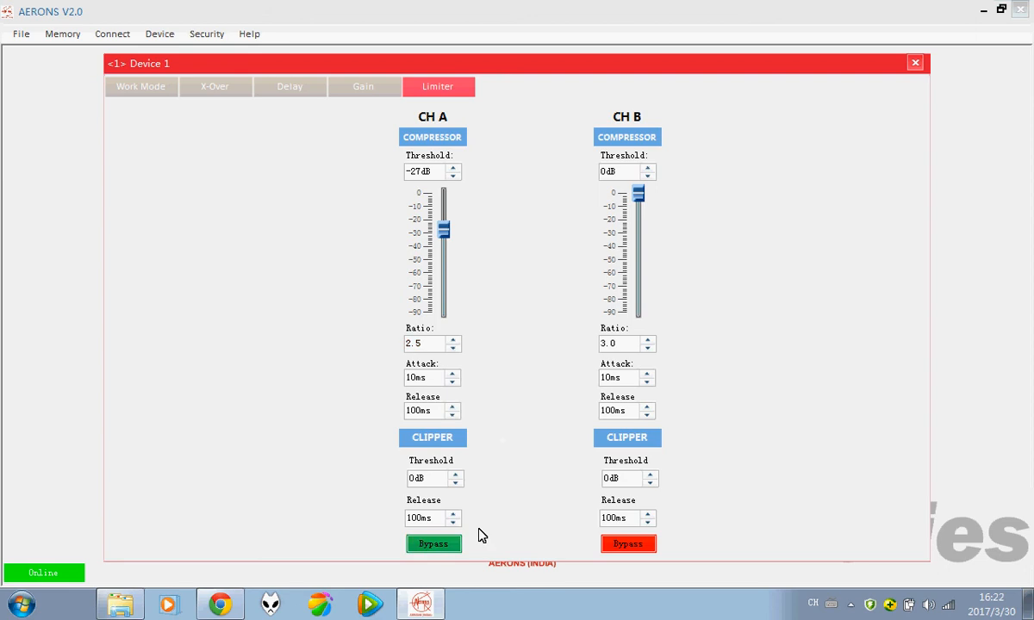
{"action": "left_click", "coordinate": [916, 64]}
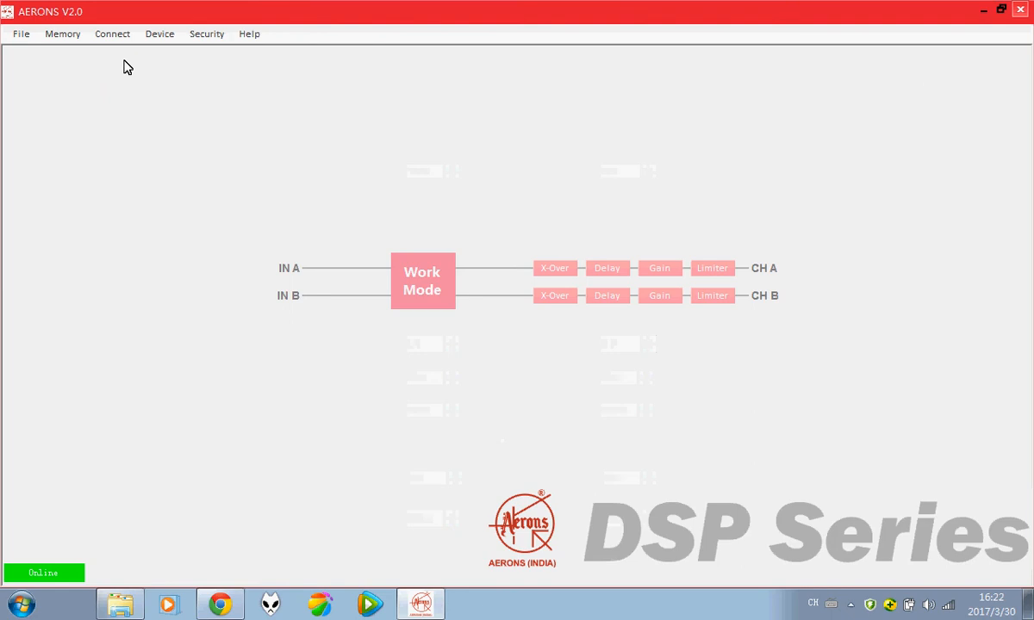
Step: Open the Device Memory preset manager from the Memory menu and reposition its window
{"action": "left_click", "coordinate": [64, 36]}
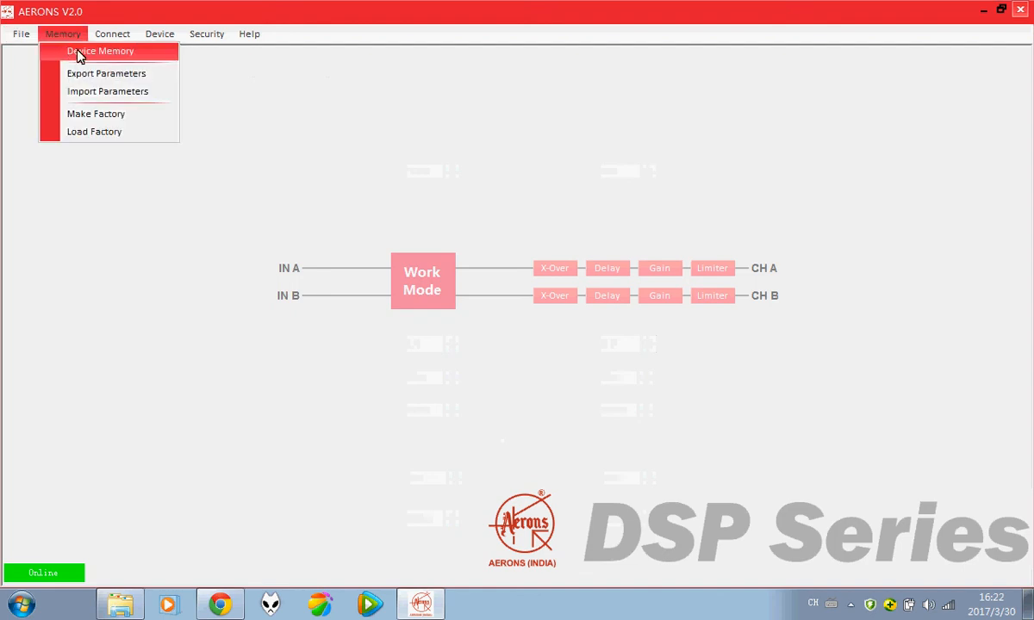
{"action": "left_click", "coordinate": [78, 53]}
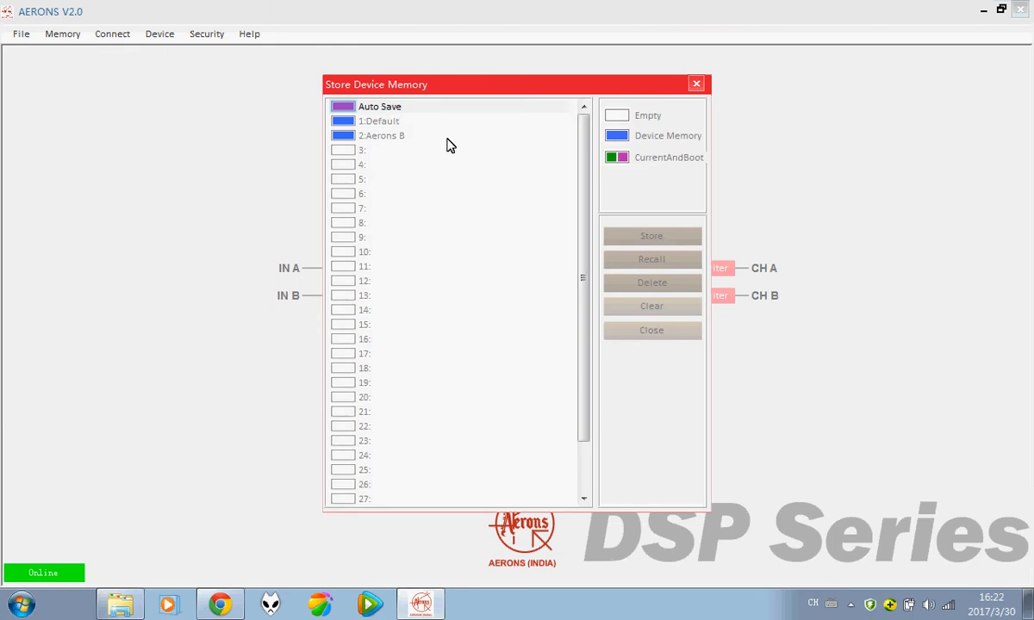
{"action": "left_click_drag", "start_coordinate": [503, 85], "coordinate": [483, 80]}
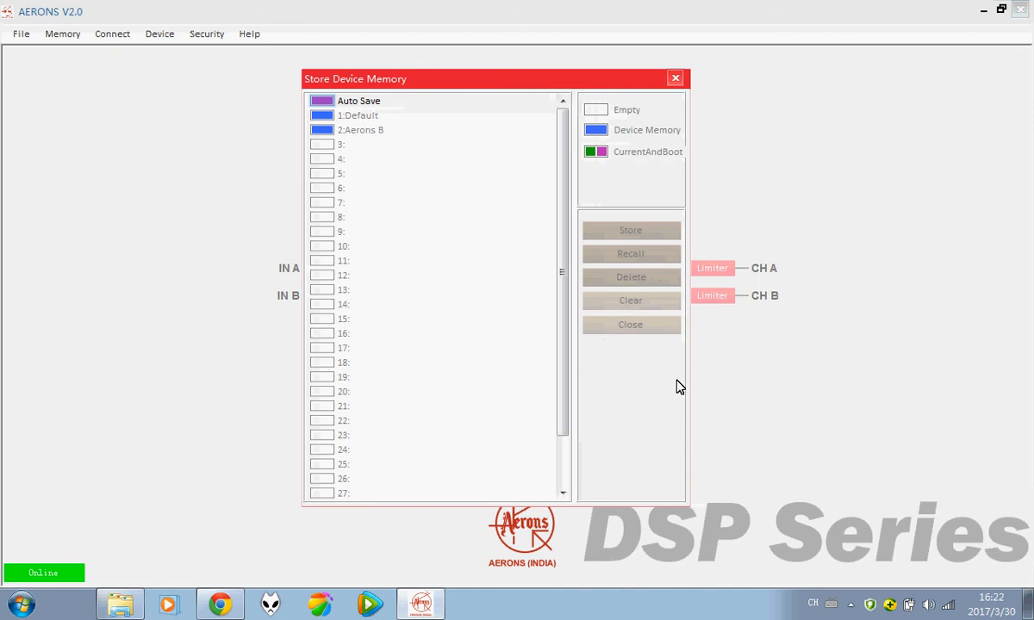
{"action": "left_click_drag", "start_coordinate": [633, 83], "coordinate": [406, 126]}
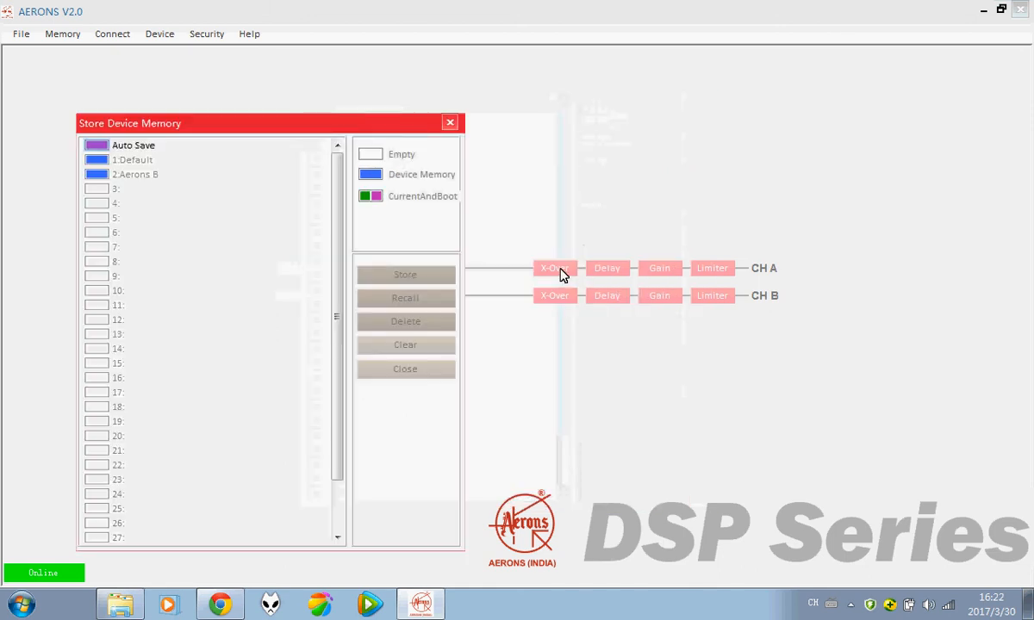
{"action": "left_click", "coordinate": [560, 272]}
{"action": "left_click_drag", "start_coordinate": [309, 122], "coordinate": [395, 100]}
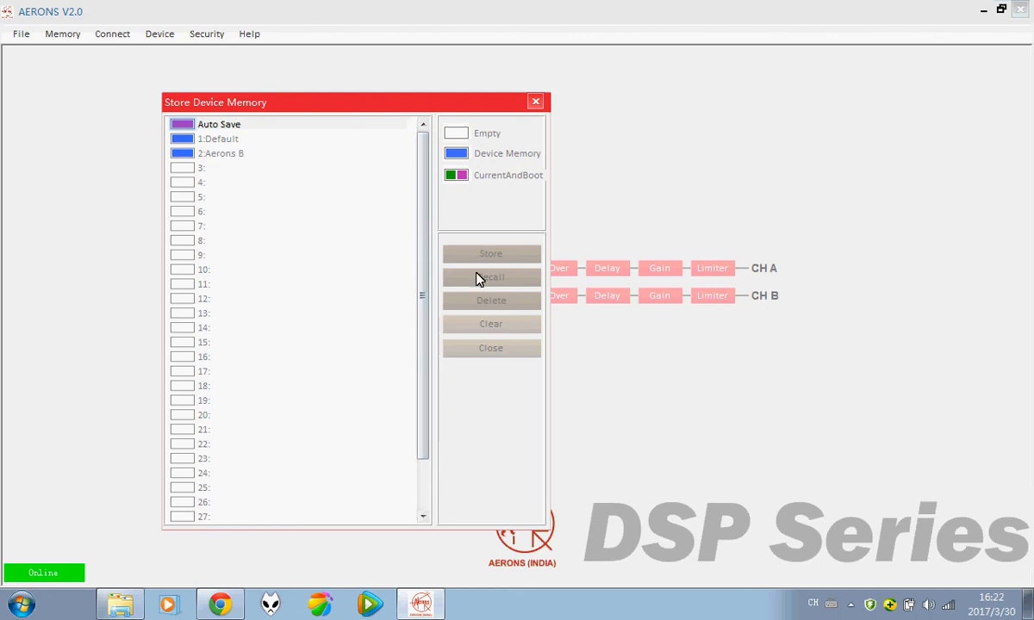
Step: Store the settings as 'Aerons C' in memory slot 3 and recall it to the device
{"action": "left_click", "coordinate": [191, 170]}
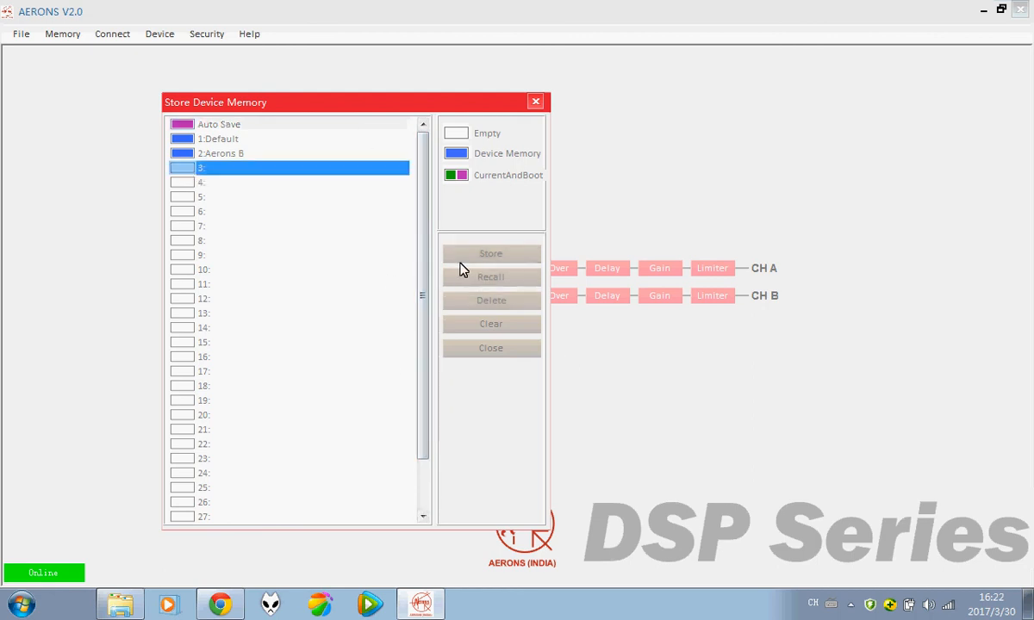
{"action": "left_click", "coordinate": [456, 255]}
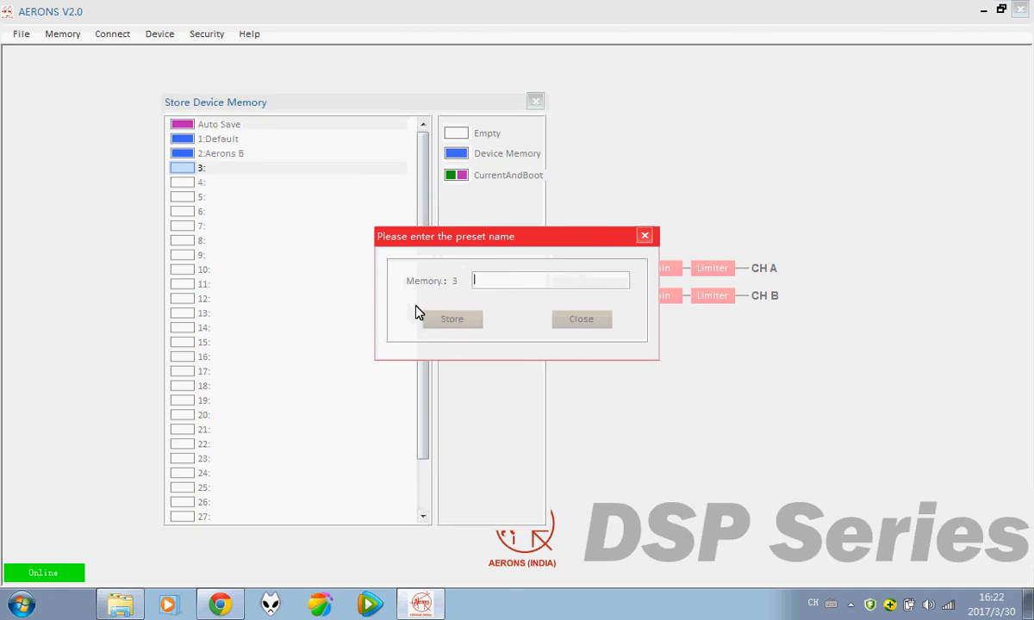
{"action": "type", "text": "Aerons C"}
{"action": "left_click", "coordinate": [444, 323]}
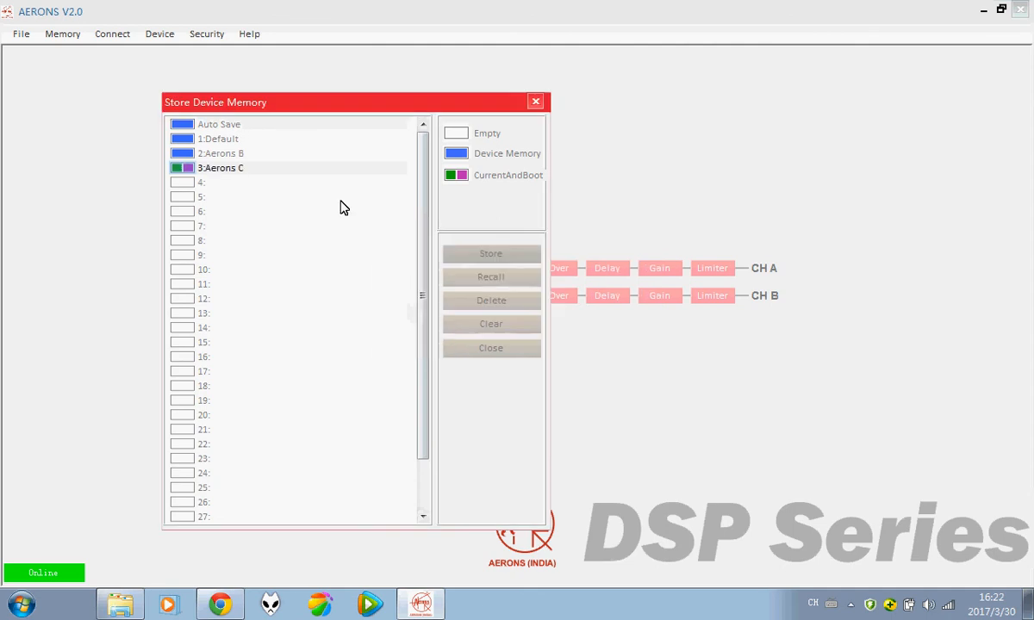
{"action": "left_click", "coordinate": [231, 172]}
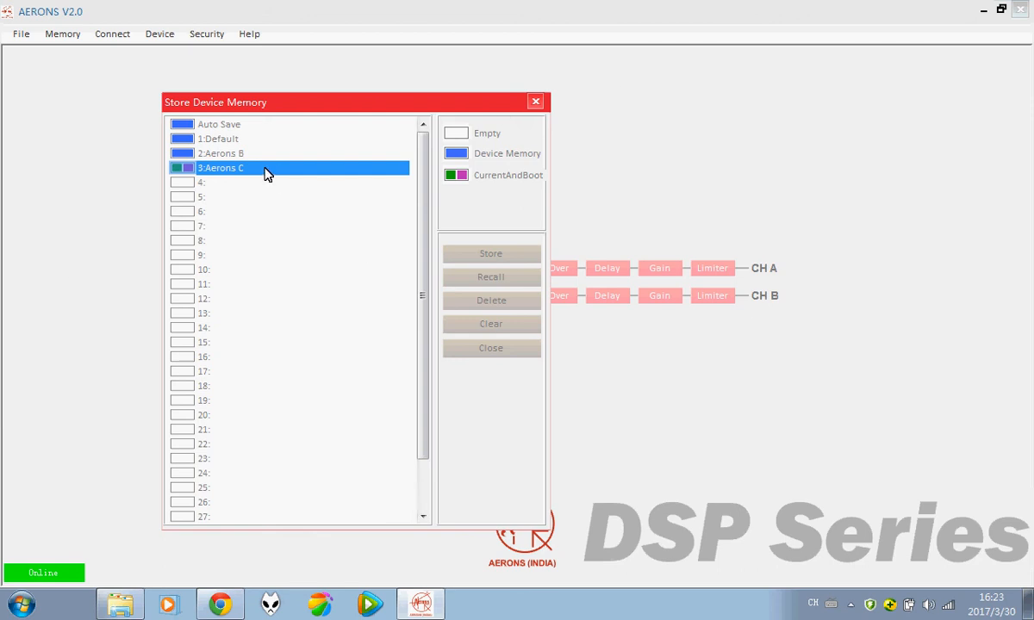
{"action": "left_click", "coordinate": [497, 280]}
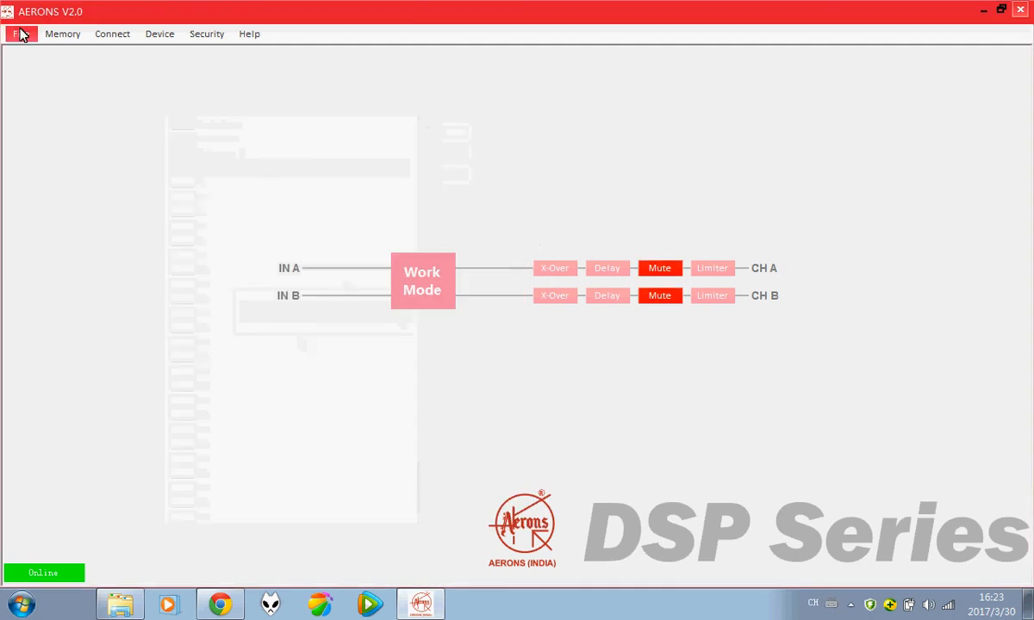
Step: Store a new preset named 123 in empty device memory slot 4
{"action": "left_click", "coordinate": [58, 39]}
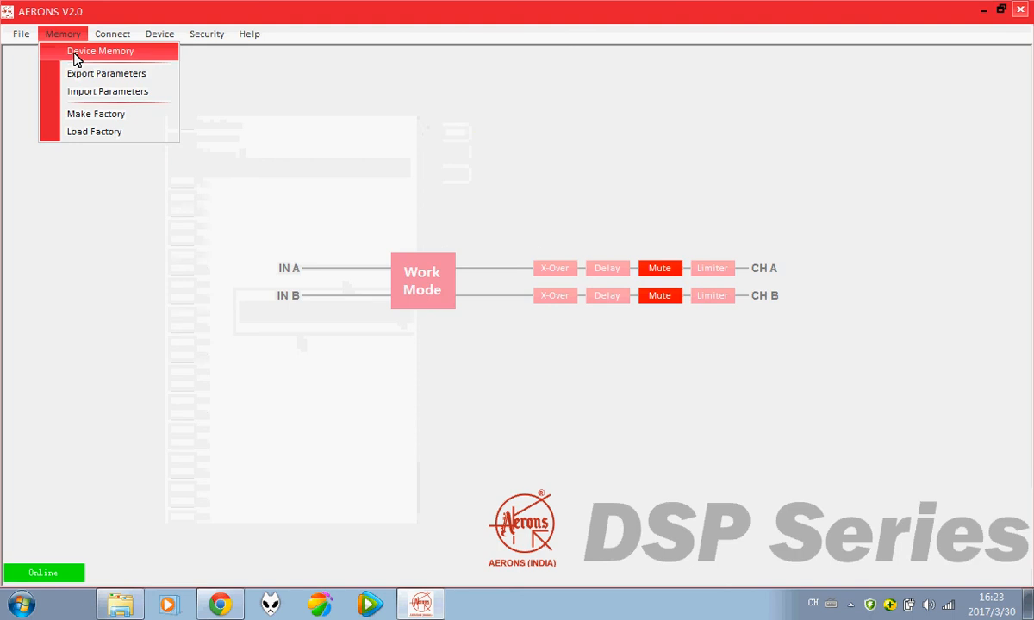
{"action": "left_click", "coordinate": [76, 53]}
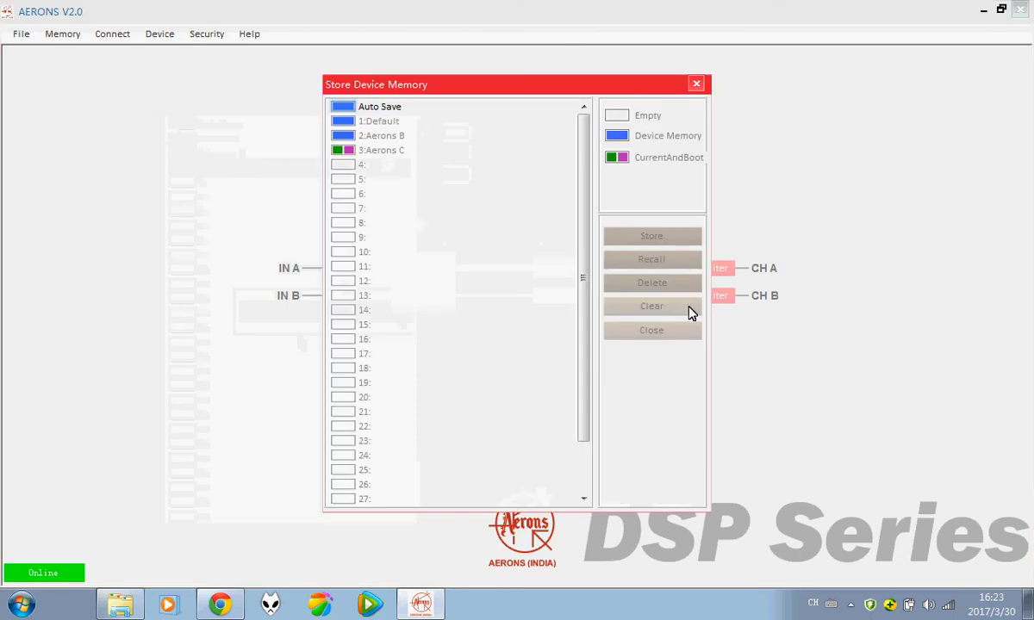
{"action": "left_click", "coordinate": [396, 152]}
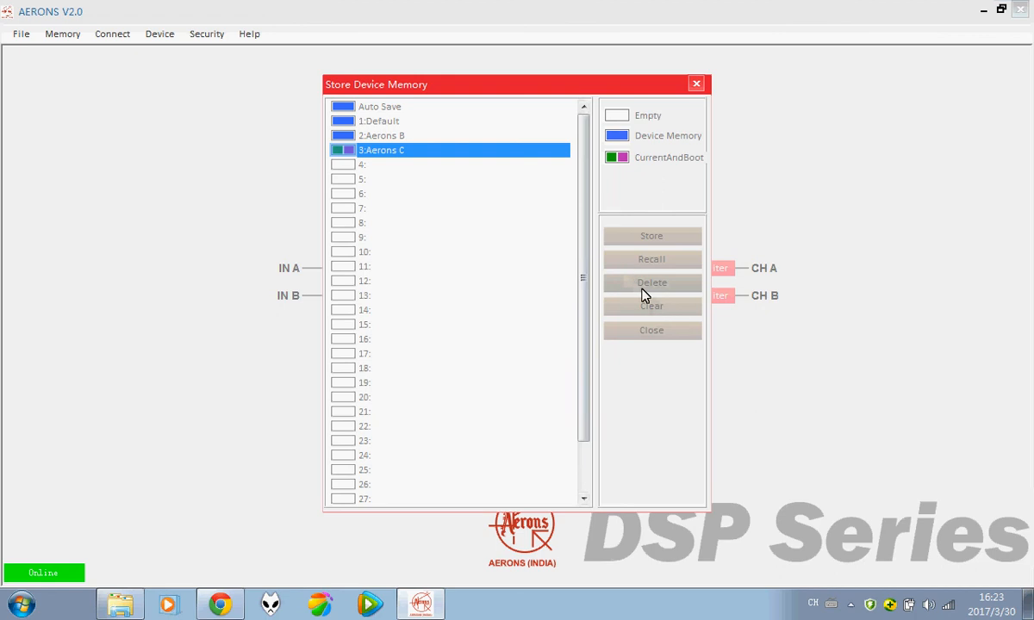
{"action": "left_click", "coordinate": [355, 167]}
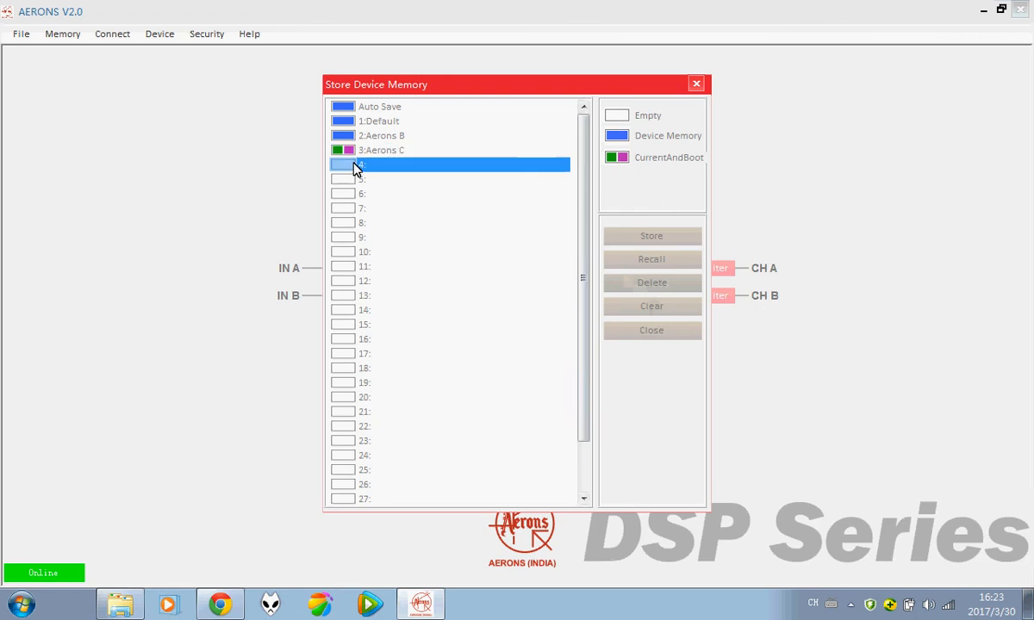
{"action": "left_click", "coordinate": [652, 240]}
{"action": "left_click", "coordinate": [473, 282]}
{"action": "type", "text": "123"}
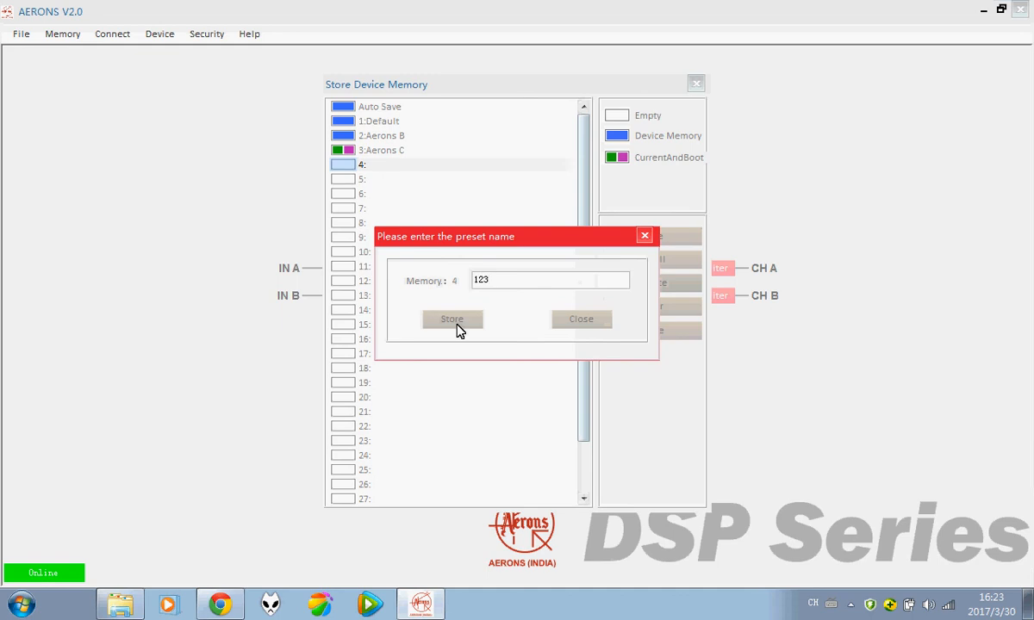
{"action": "left_click", "coordinate": [455, 324]}
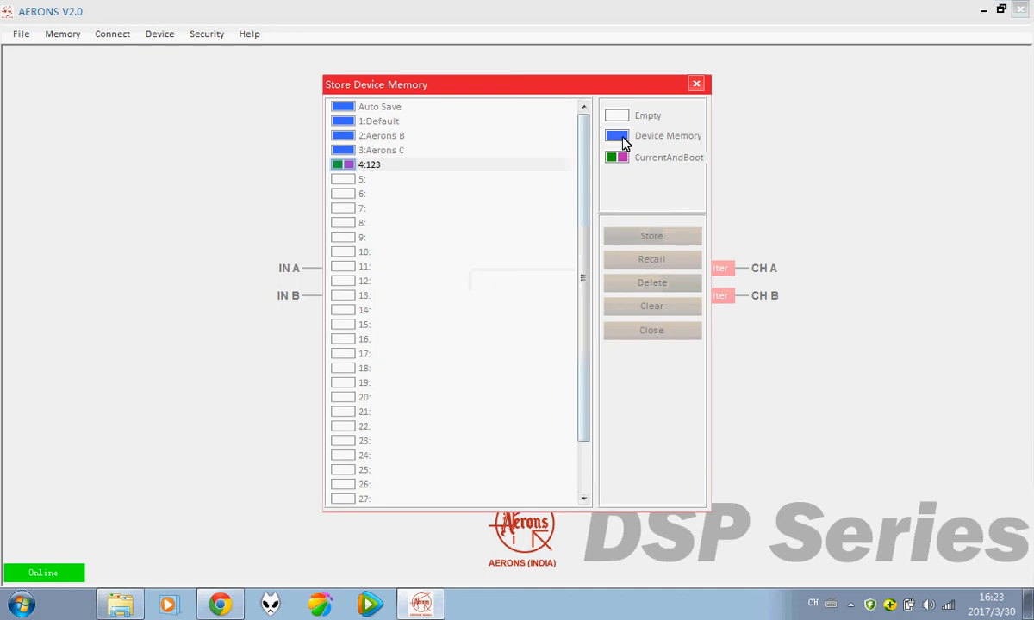
Step: Store preset 456 in slot 5, then request deletion of preset 4:123
{"action": "left_click", "coordinate": [355, 179]}
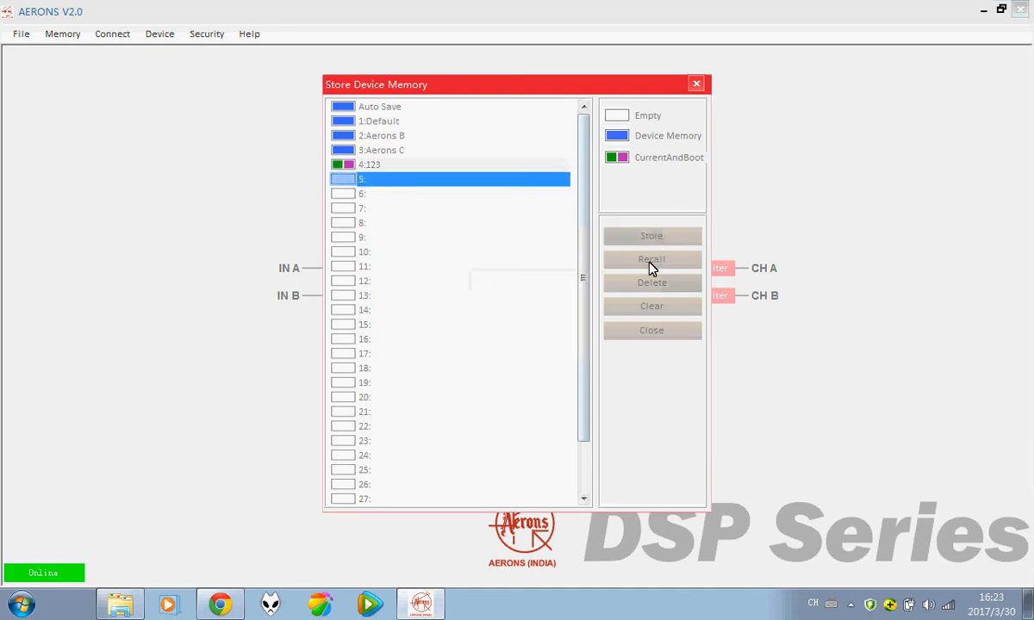
{"action": "left_click", "coordinate": [657, 245]}
{"action": "left_click", "coordinate": [526, 282]}
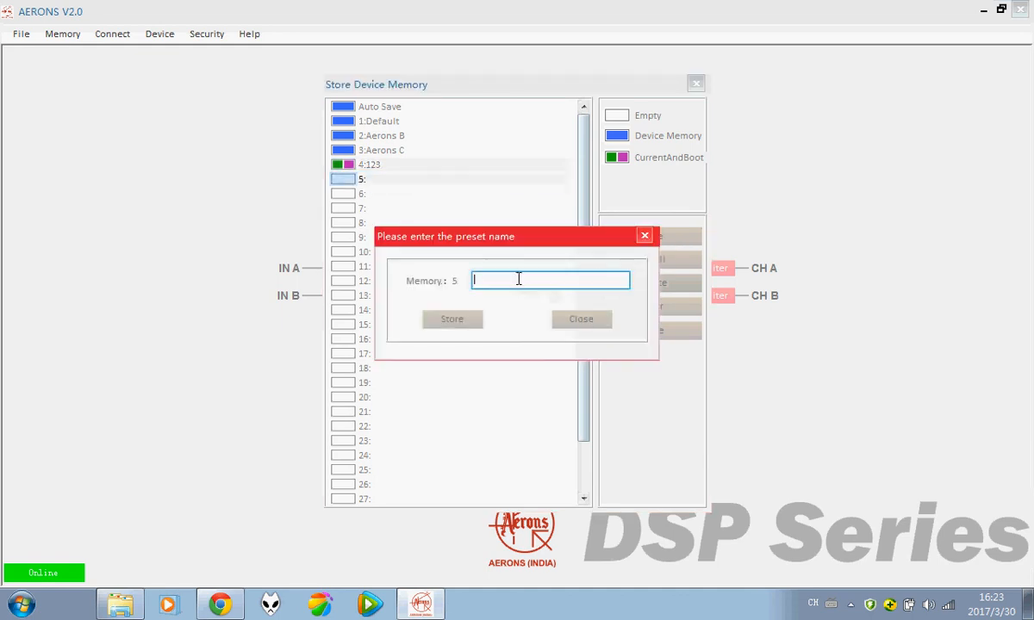
{"action": "type", "text": "456"}
{"action": "left_click", "coordinate": [451, 319]}
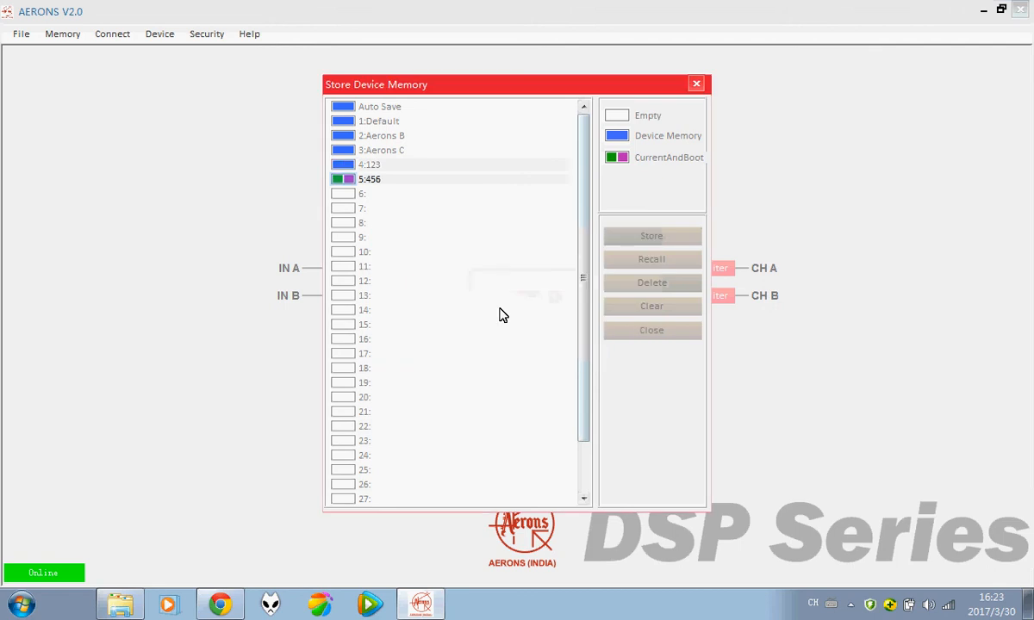
{"action": "left_click", "coordinate": [368, 164]}
{"action": "left_click", "coordinate": [655, 283]}
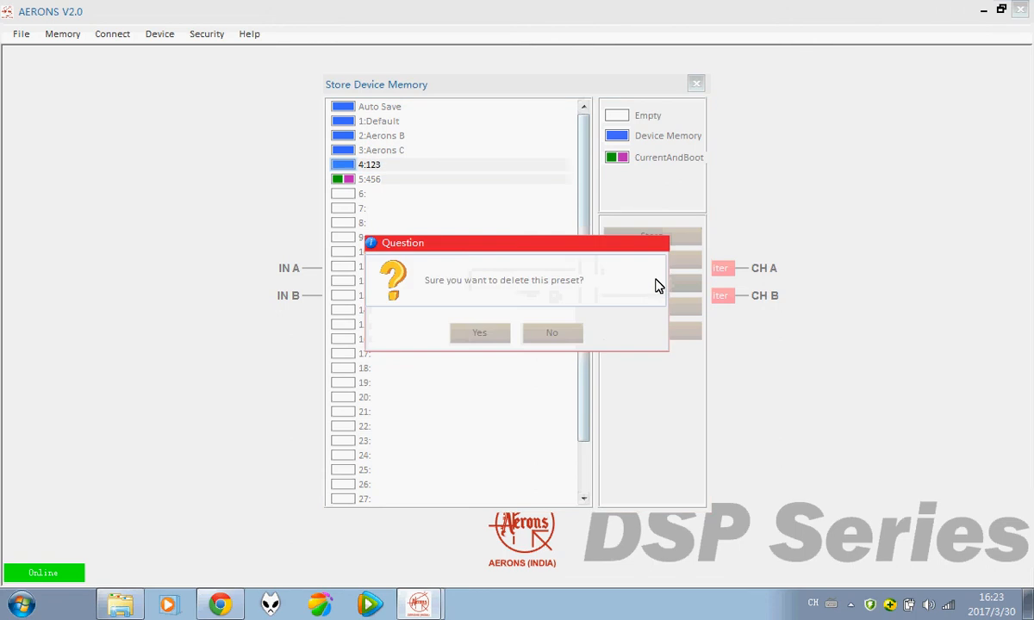
Step: Confirm deleting preset 4:123, then delete preset 5:456 as well, cancelling the clear-all prompt
{"action": "left_click", "coordinate": [480, 333]}
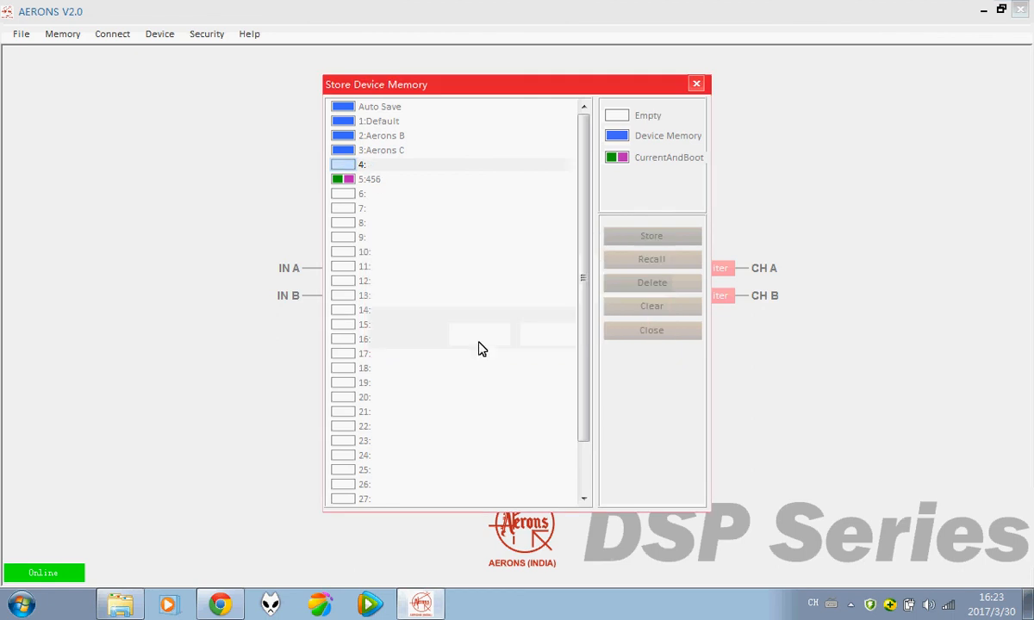
{"action": "left_click", "coordinate": [376, 181]}
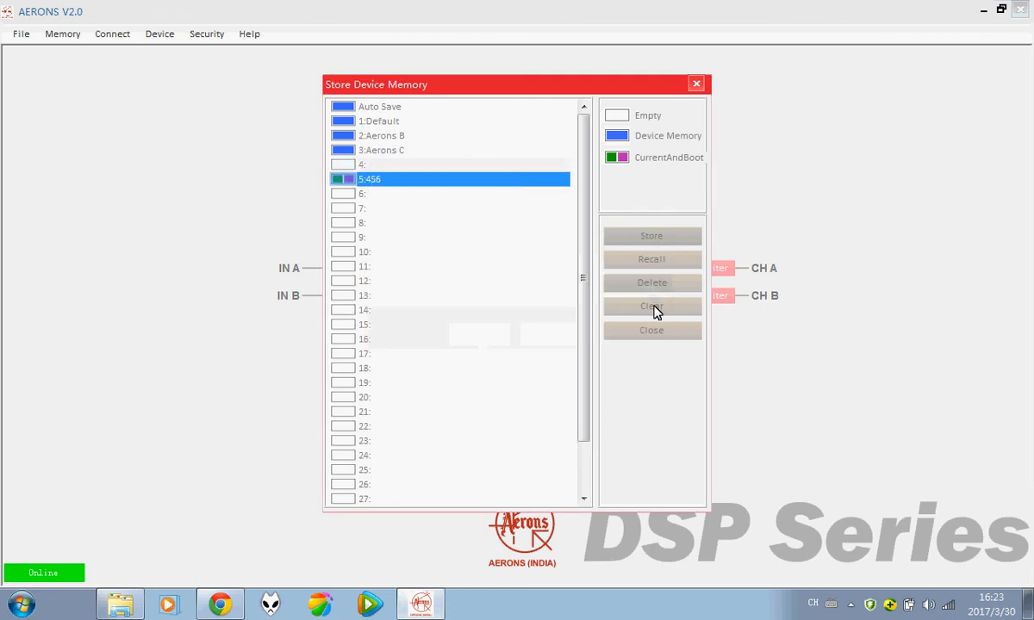
{"action": "left_click", "coordinate": [653, 309]}
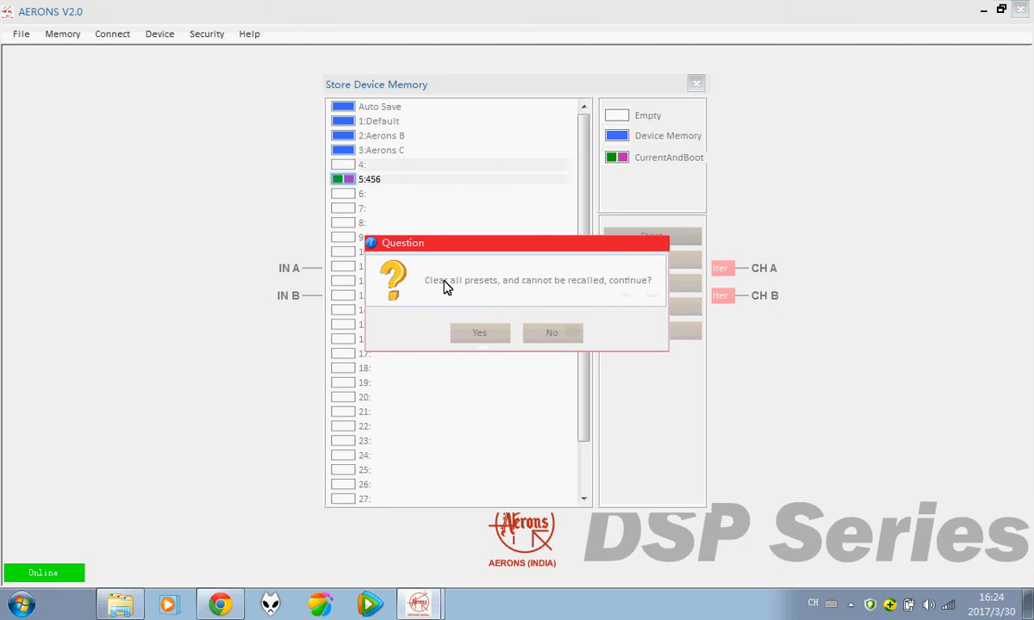
{"action": "left_click", "coordinate": [557, 339]}
{"action": "left_click", "coordinate": [371, 178]}
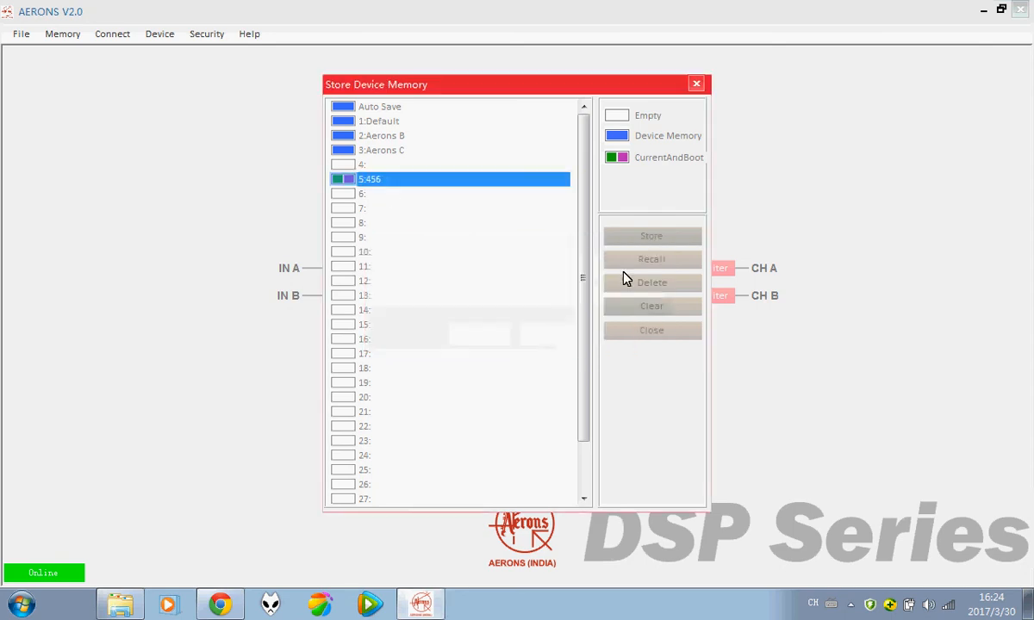
{"action": "left_click", "coordinate": [645, 287]}
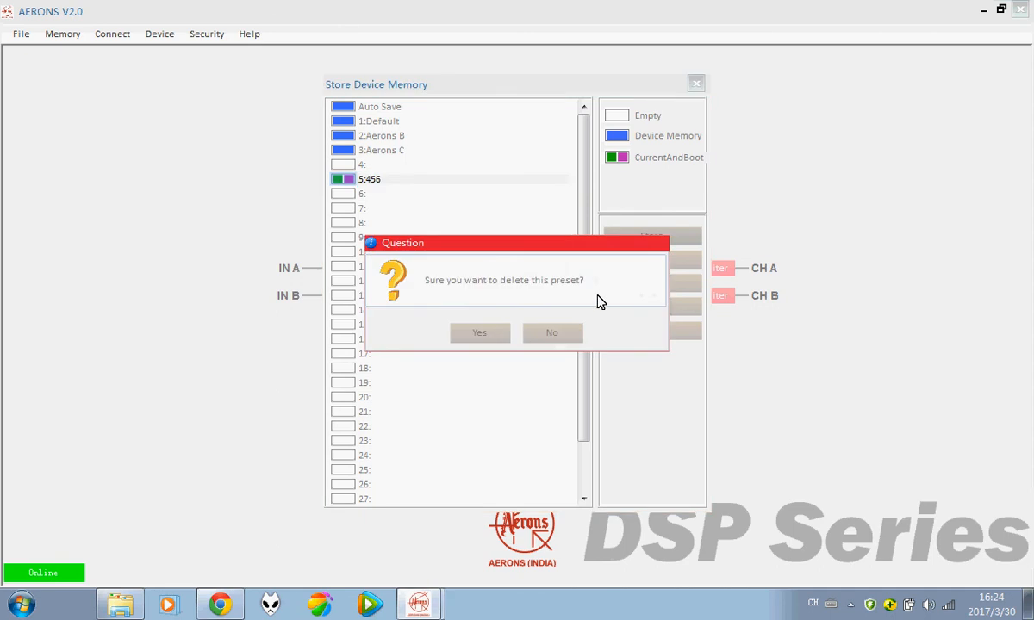
{"action": "left_click", "coordinate": [486, 339]}
{"action": "left_click", "coordinate": [479, 335]}
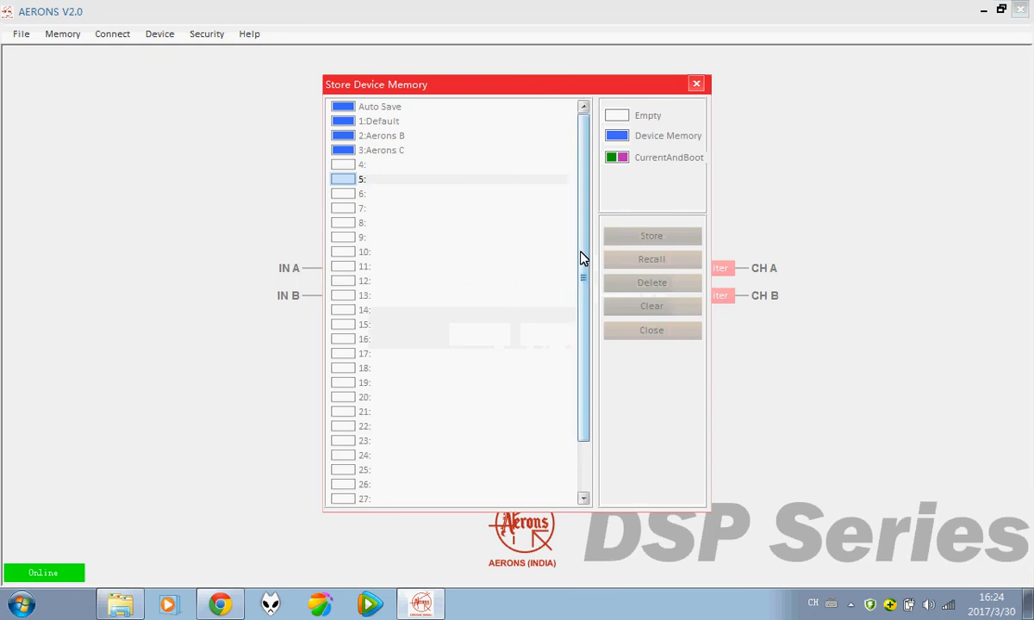
Step: Scroll the slot list back to Default, Aerons B and Aerons C, then close it
{"action": "left_click_drag", "start_coordinate": [583, 256], "coordinate": [584, 364]}
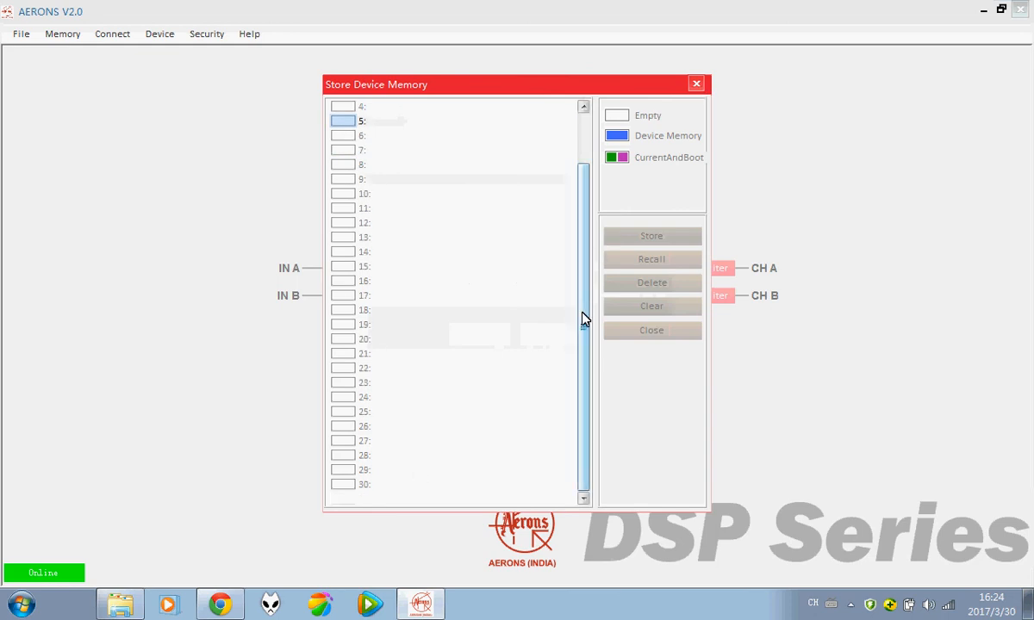
{"action": "left_click_drag", "start_coordinate": [581, 319], "coordinate": [581, 272]}
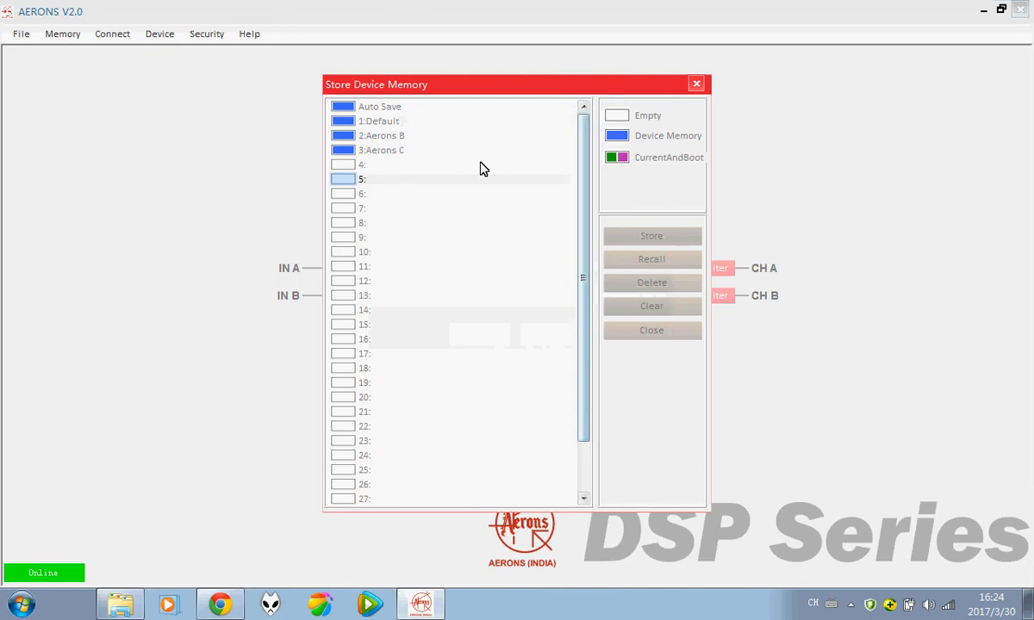
{"action": "left_click", "coordinate": [696, 83]}
Step: Review Device 1's output filter presets on the X-Over page, then close Device 1
{"action": "left_click", "coordinate": [560, 273]}
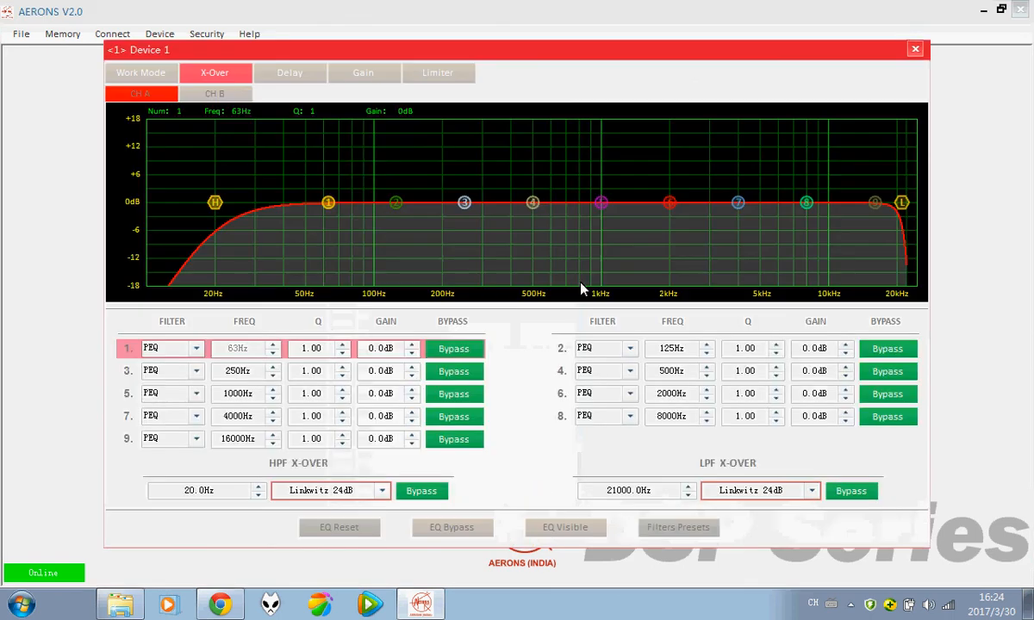
{"action": "left_click", "coordinate": [660, 528]}
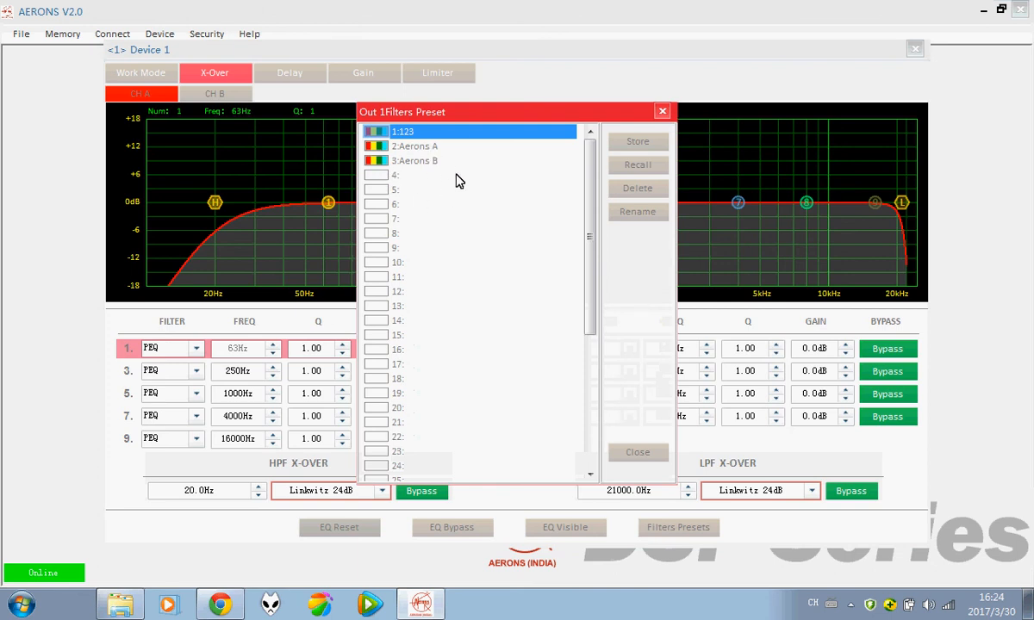
{"action": "left_click", "coordinate": [662, 113]}
{"action": "left_click", "coordinate": [915, 50]}
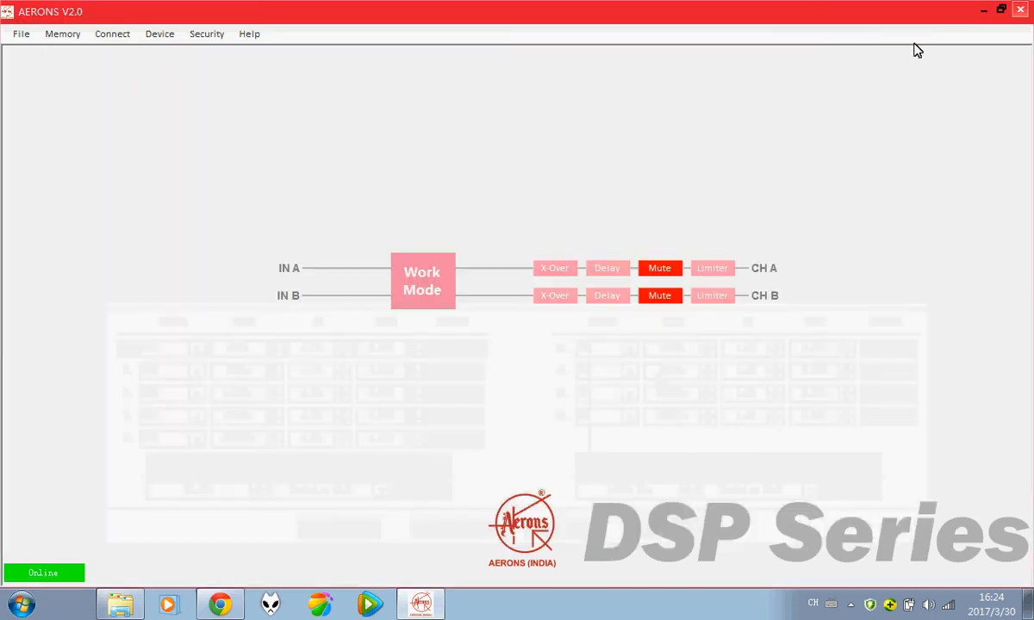
Step: Recall the stored preset 3:Aerons C onto the device from Device Memory
{"action": "left_click", "coordinate": [64, 33]}
{"action": "left_click", "coordinate": [92, 53]}
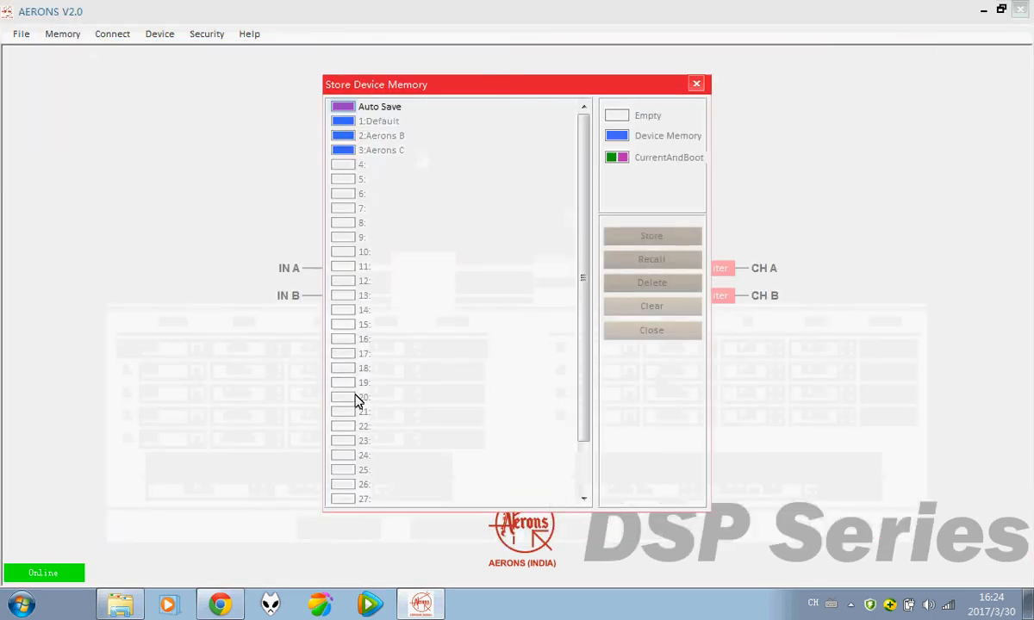
{"action": "left_click", "coordinate": [385, 152]}
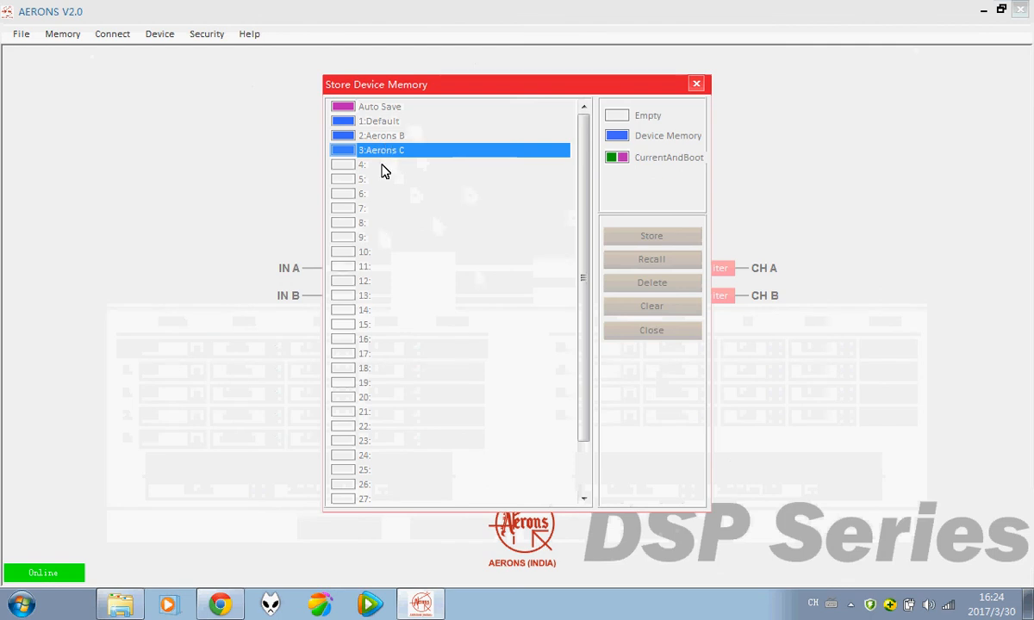
{"action": "left_click", "coordinate": [695, 85]}
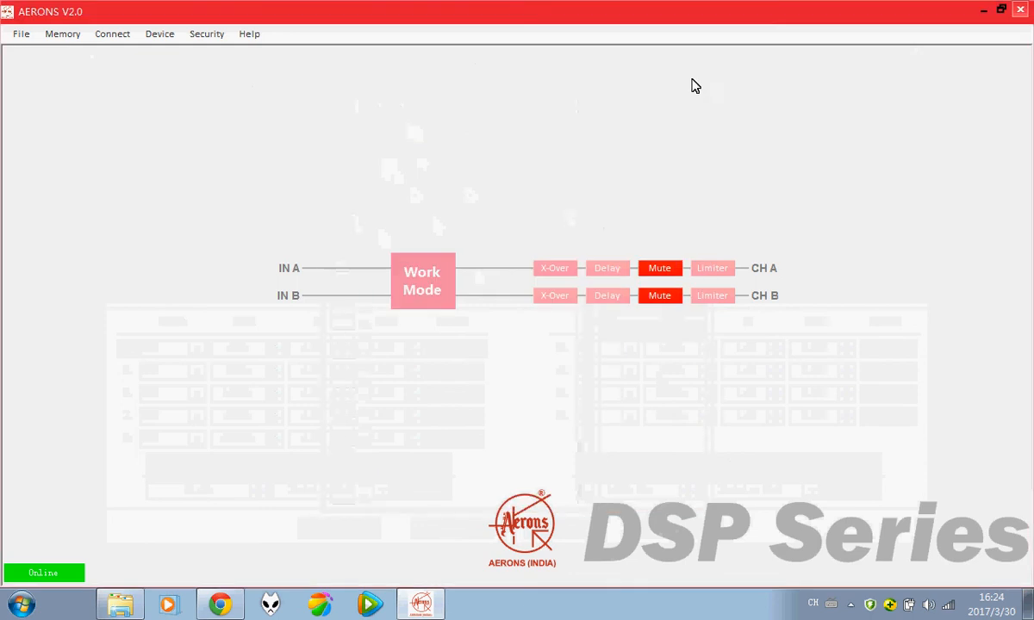
{"action": "left_click", "coordinate": [69, 35]}
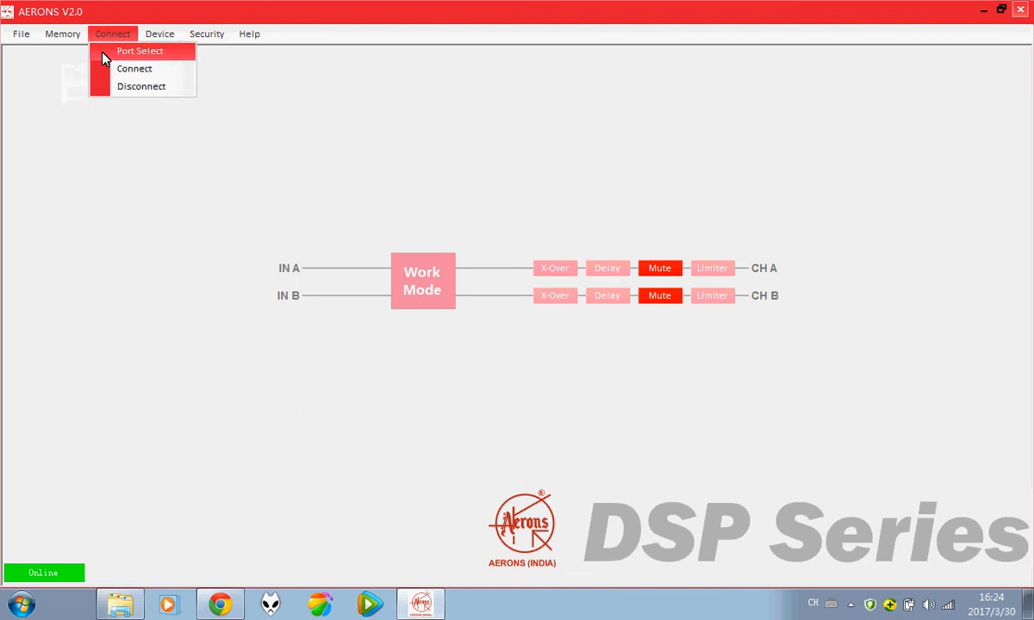
{"action": "left_click", "coordinate": [76, 50]}
{"action": "left_click", "coordinate": [377, 152]}
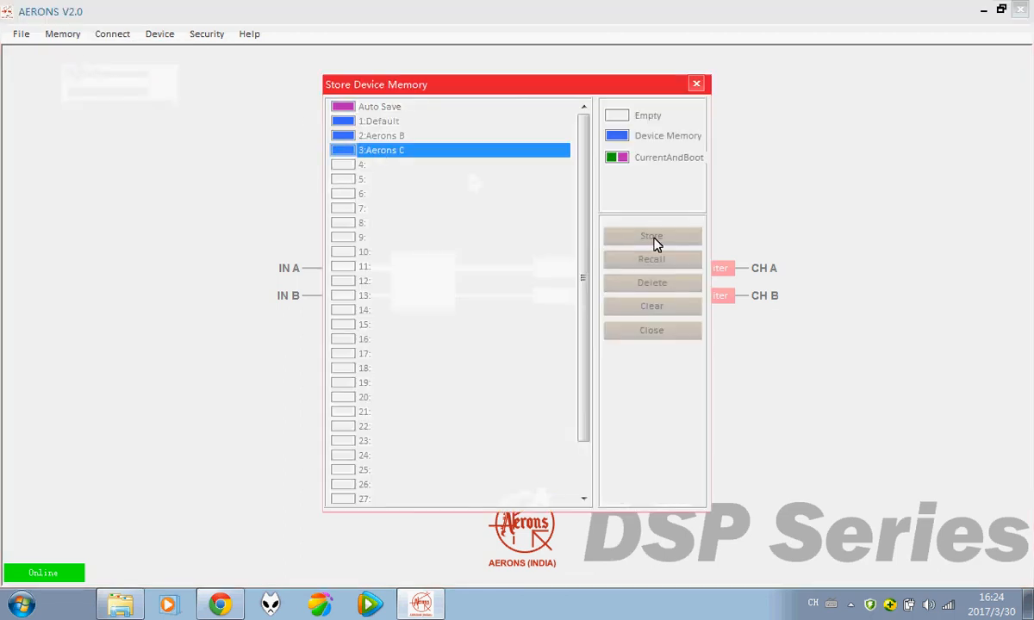
{"action": "left_click", "coordinate": [651, 261]}
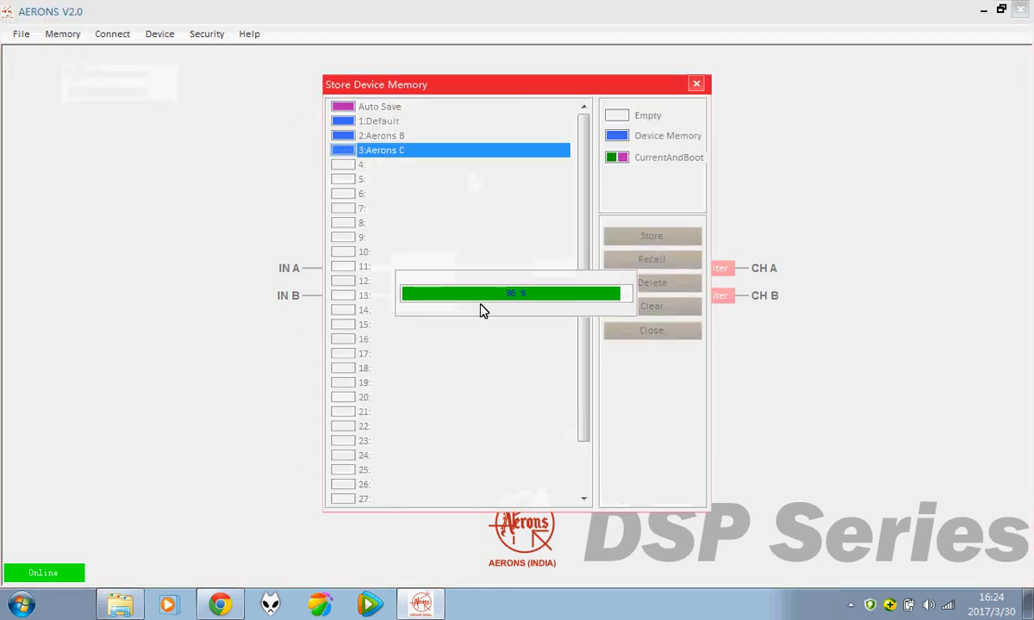
{"action": "left_click", "coordinate": [65, 37]}
Step: Export the current DSP parameters to the Desktop as Aerons C.Parm and acknowledge the success note
{"action": "left_click", "coordinate": [73, 74]}
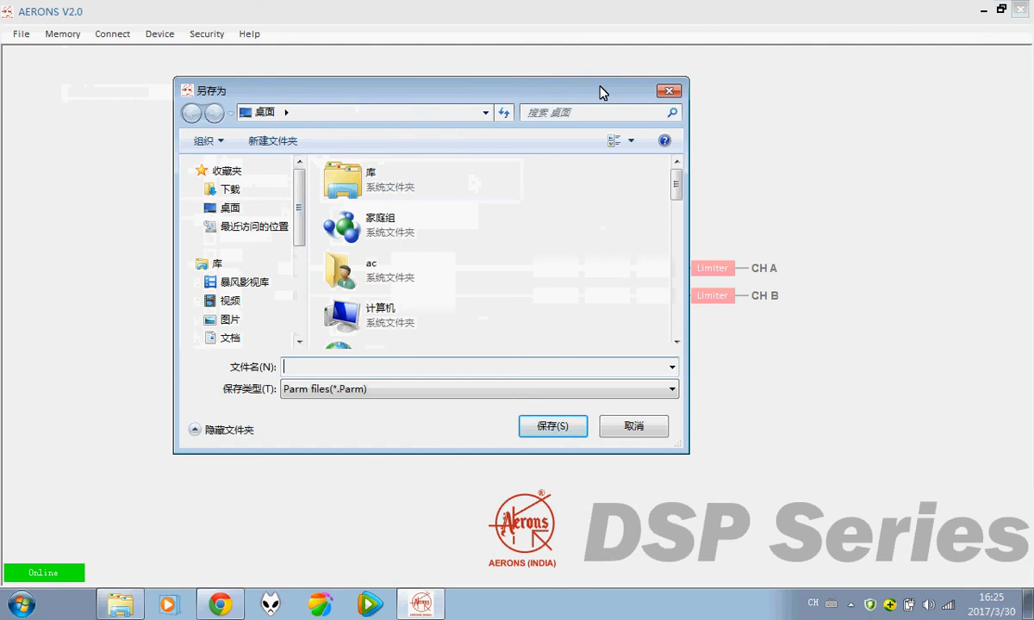
{"action": "left_click", "coordinate": [669, 91]}
{"action": "left_click", "coordinate": [50, 34]}
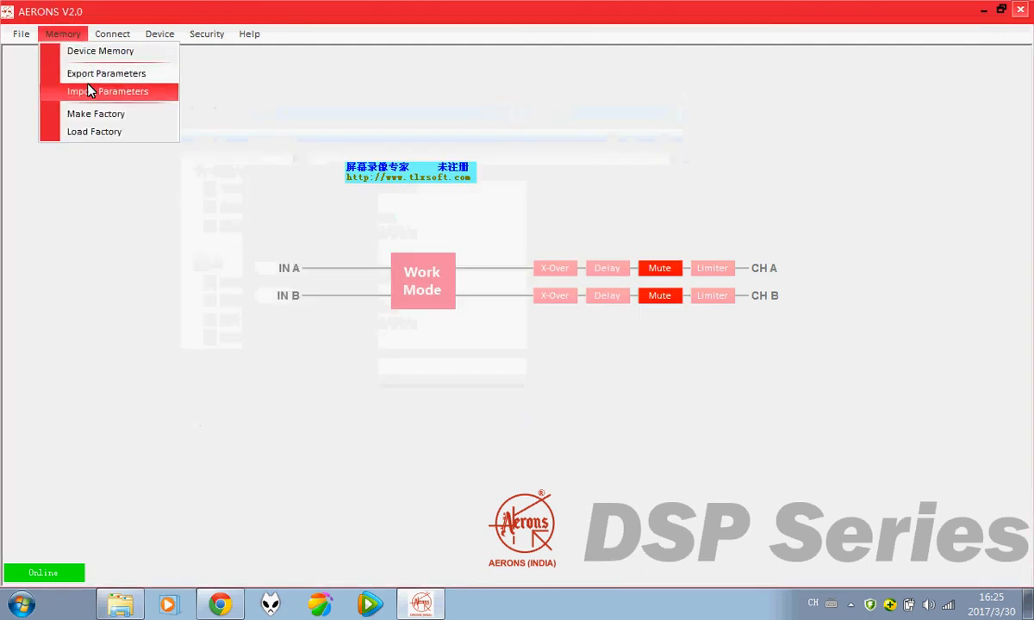
{"action": "left_click", "coordinate": [89, 81]}
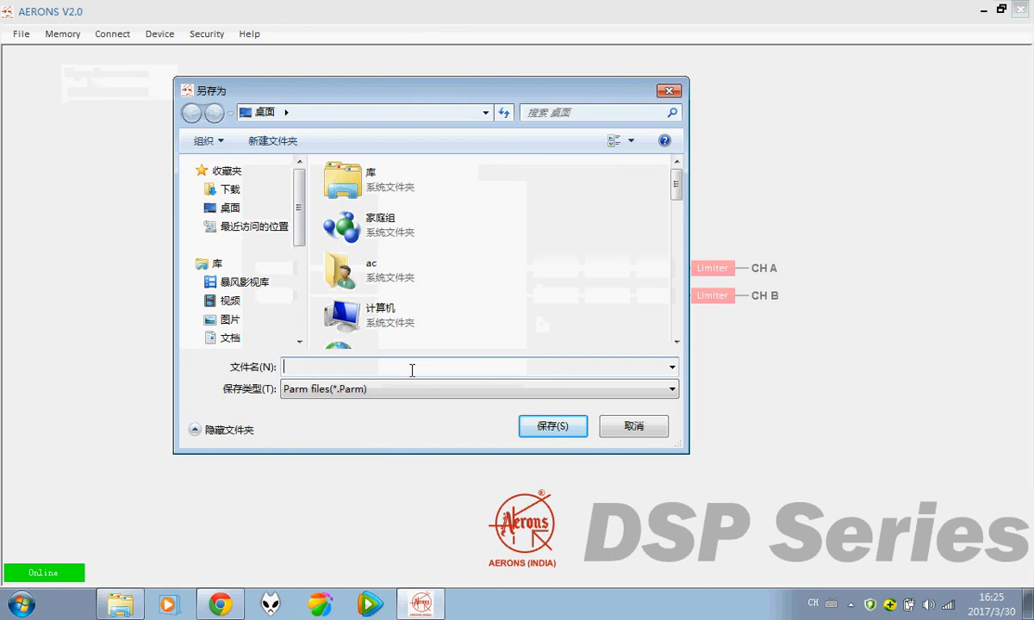
{"action": "type", "text": "Aerons"}
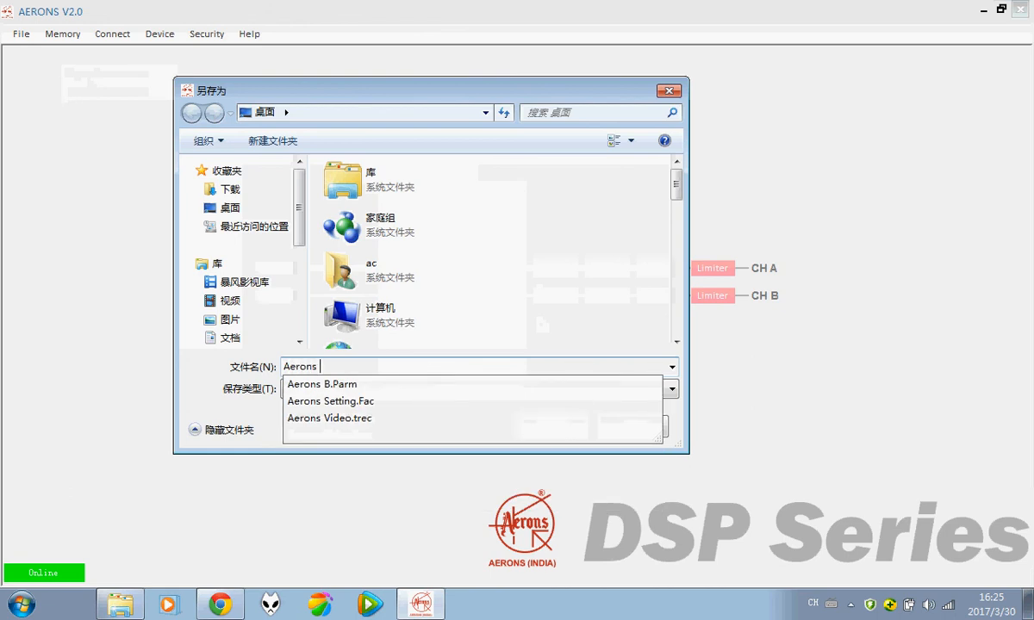
{"action": "type", "text": " C"}
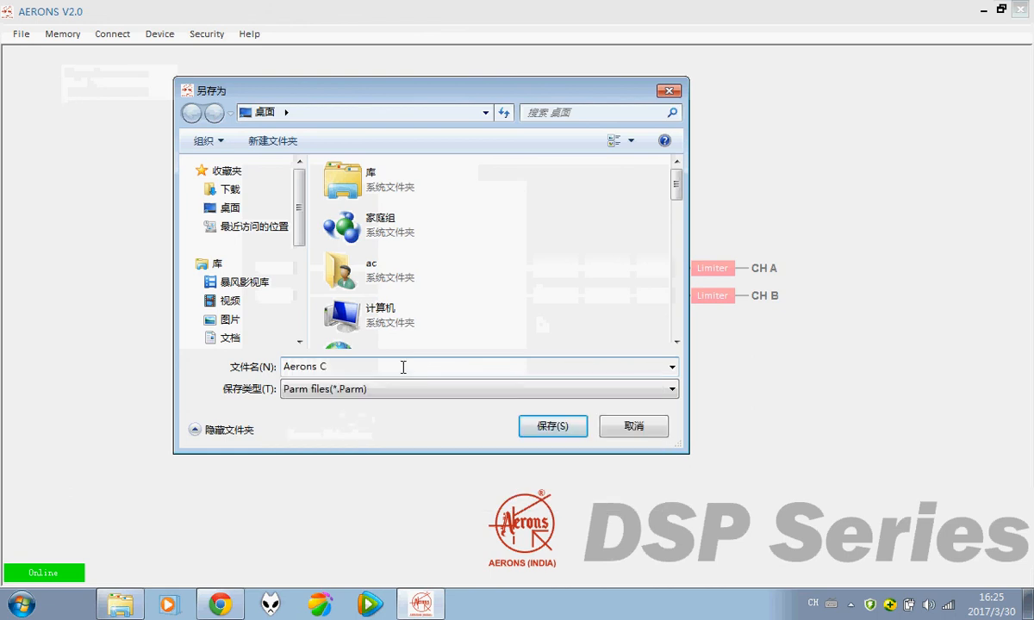
{"action": "left_click", "coordinate": [545, 429]}
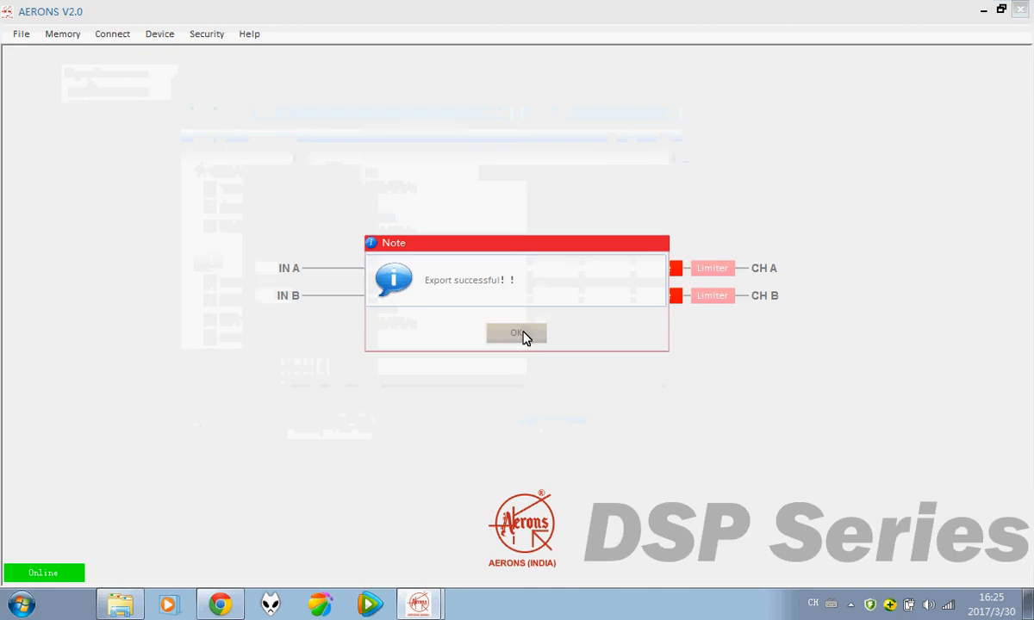
{"action": "left_click", "coordinate": [521, 333]}
{"action": "left_click", "coordinate": [69, 35]}
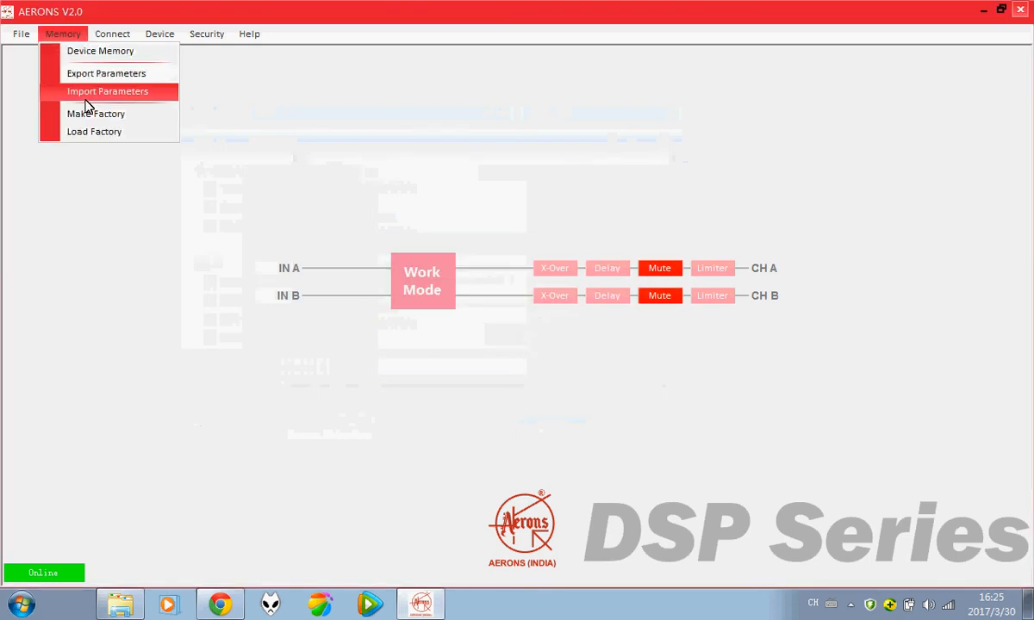
Step: Import parameters from the Aerons C.Parm file on the Desktop
{"action": "left_click", "coordinate": [86, 101]}
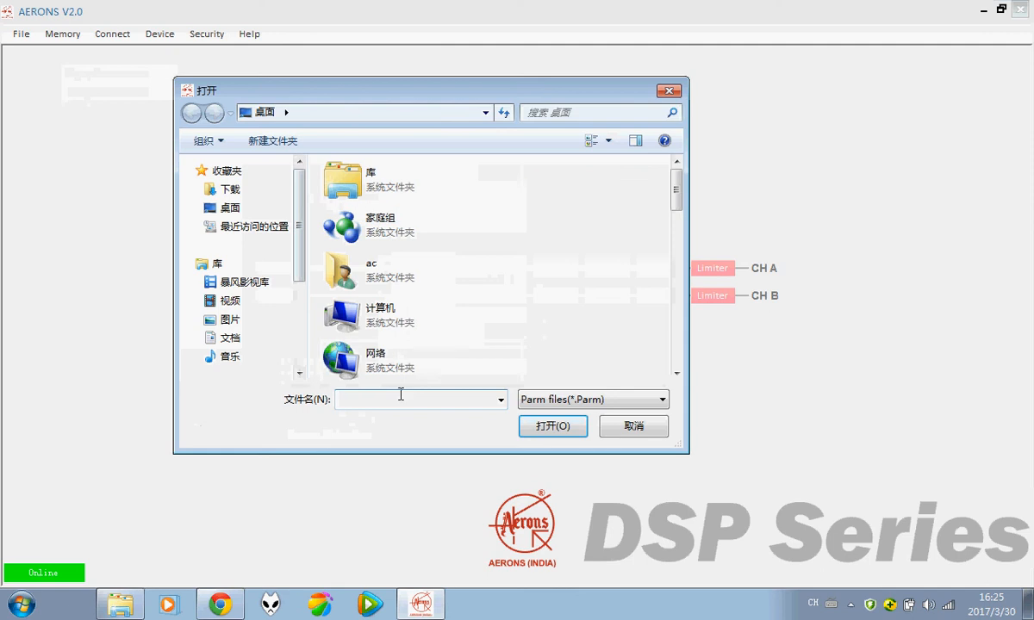
{"action": "left_click_drag", "start_coordinate": [678, 195], "coordinate": [678, 352]}
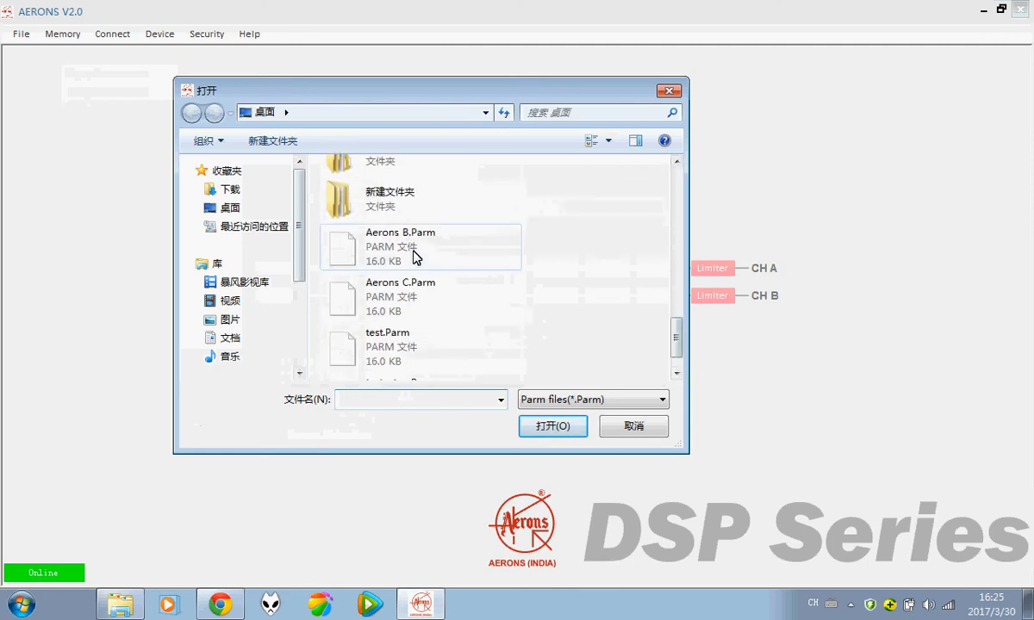
{"action": "left_click", "coordinate": [395, 293]}
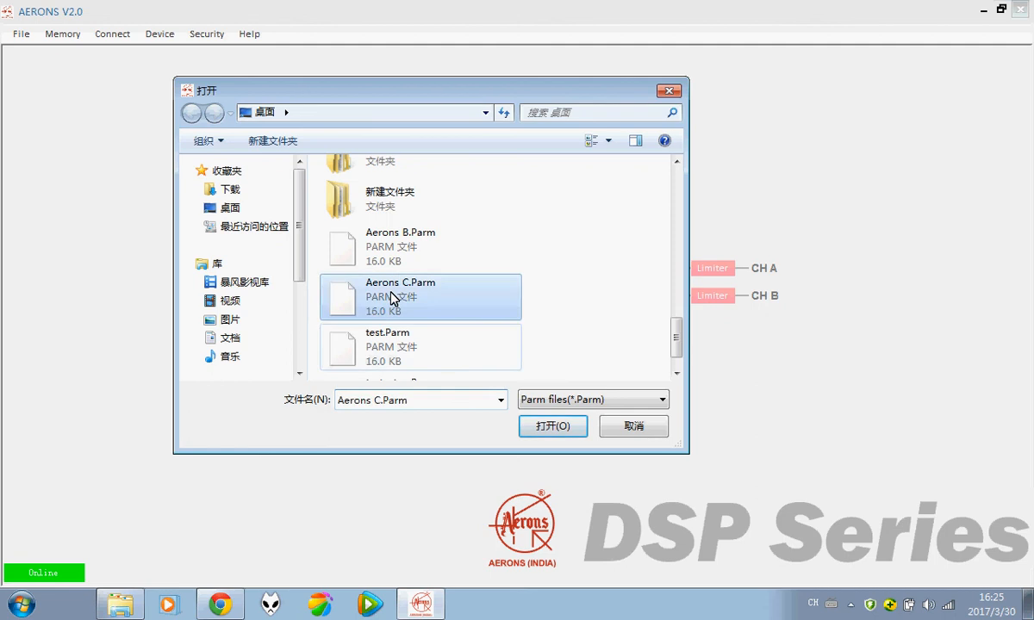
{"action": "left_click", "coordinate": [554, 427]}
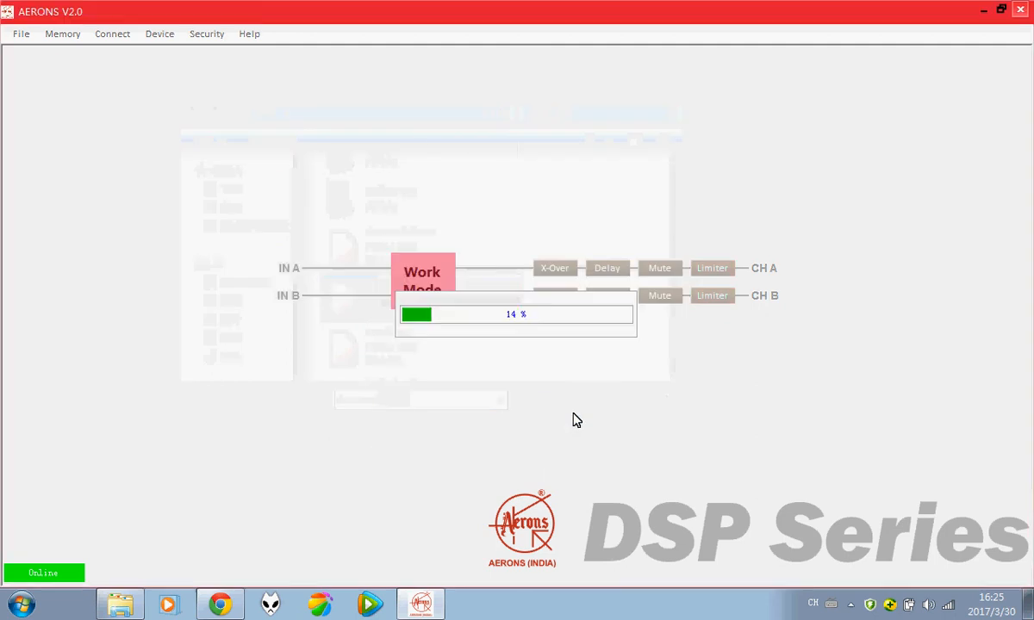
Step: Check Device Memory to confirm 3:Aerons C is the current and boot preset
{"action": "left_click", "coordinate": [62, 33]}
{"action": "left_click", "coordinate": [78, 50]}
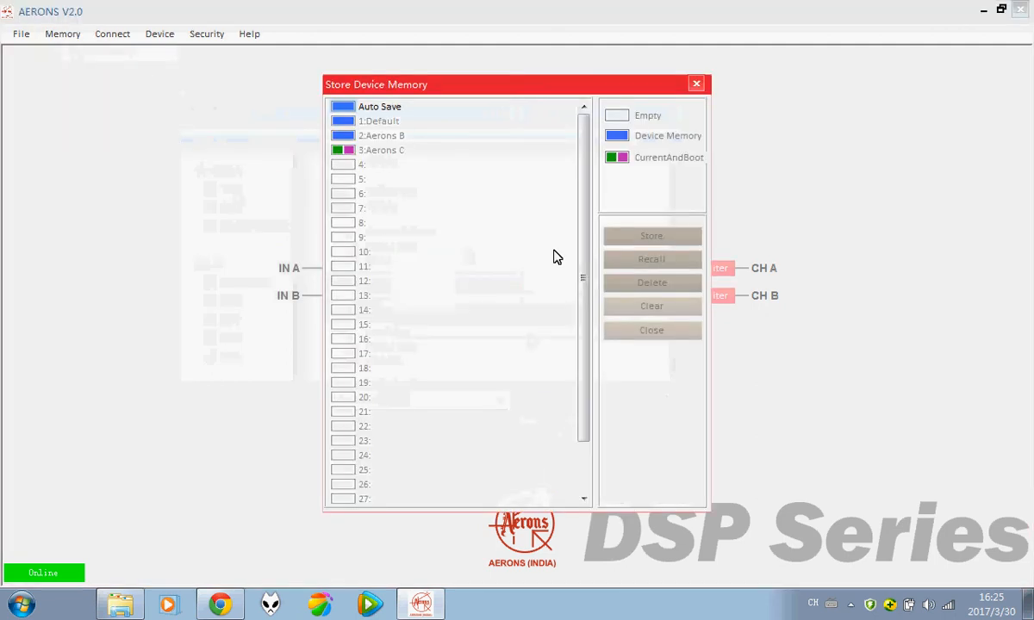
{"action": "left_click_drag", "start_coordinate": [583, 223], "coordinate": [584, 365]}
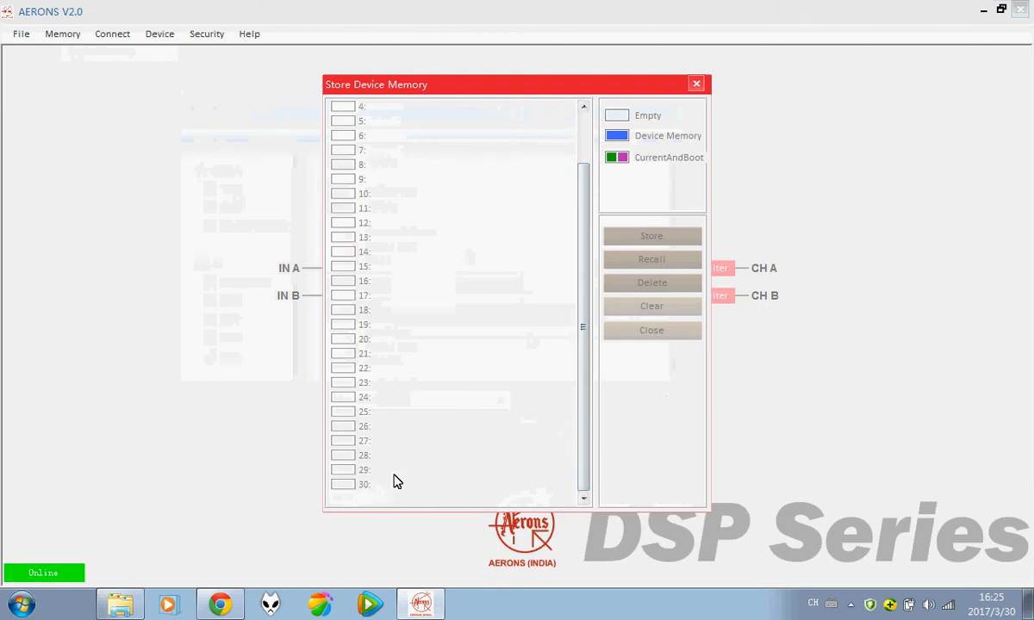
{"action": "left_click", "coordinate": [697, 84]}
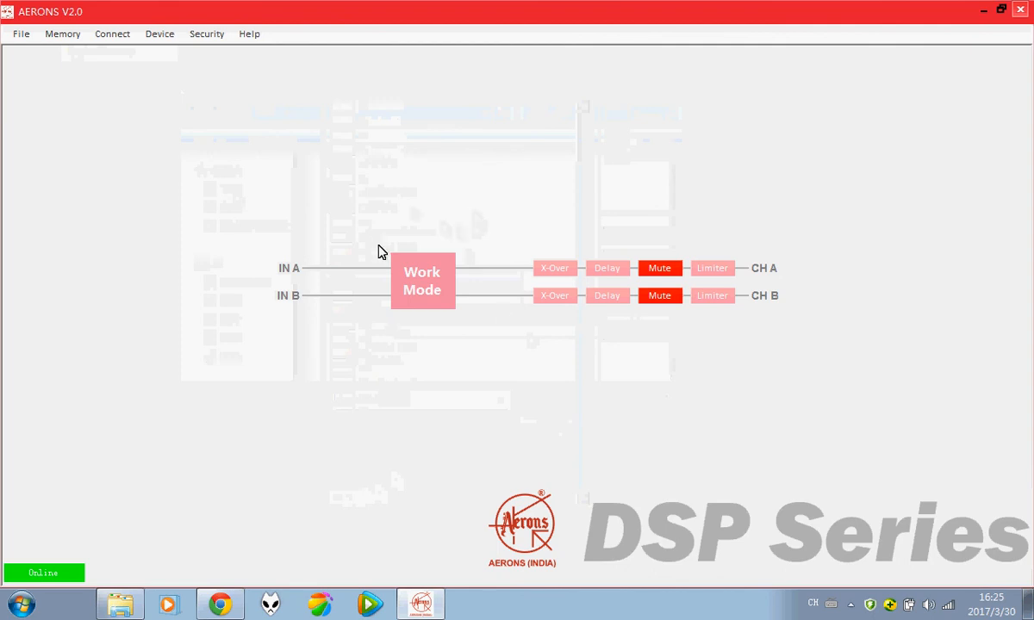
Step: Open the Memory menu to reach the Make Factory option
{"action": "left_click", "coordinate": [76, 35]}
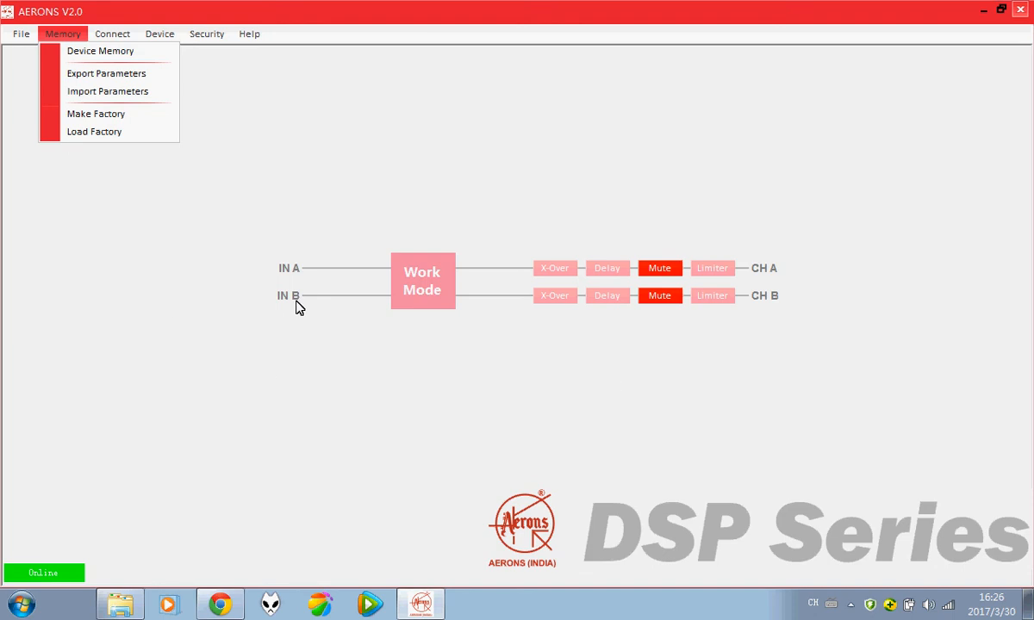
Step: Save the factory settings to the Desktop as Aerons Setting.Fac, replacing the existing file
{"action": "left_click", "coordinate": [107, 115]}
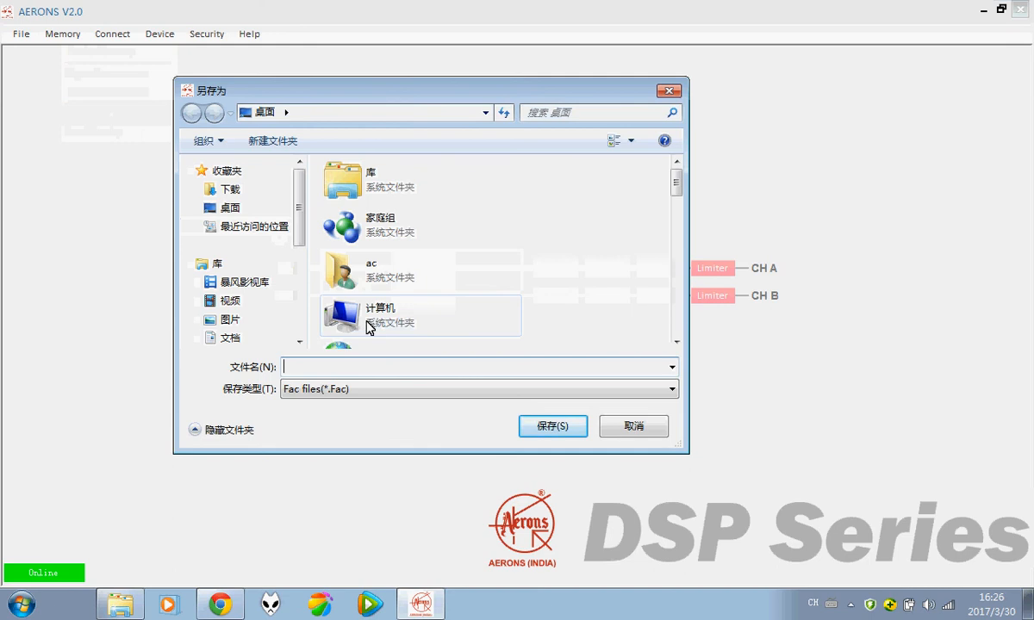
{"action": "type", "text": "aERONS"}
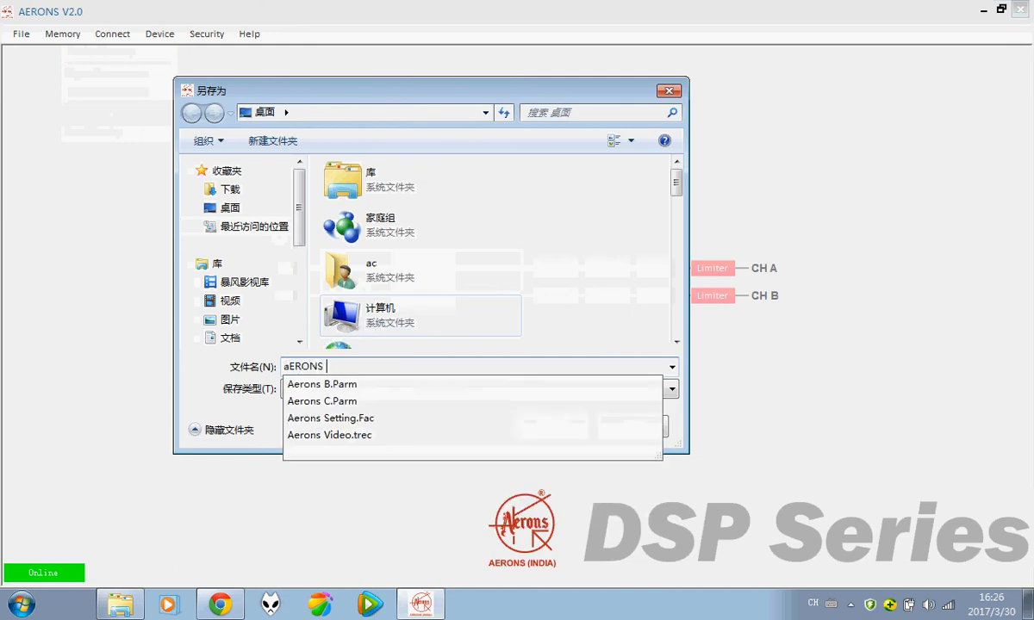
{"action": "key", "text": "BackSpace"}
{"action": "key", "text": "BackSpace"}
{"action": "key", "text": "BackSpace"}
{"action": "key", "text": "BackSpace"}
{"action": "key", "text": "BackSpace"}
{"action": "key", "text": "BackSpace"}
{"action": "type", "text": "A"}
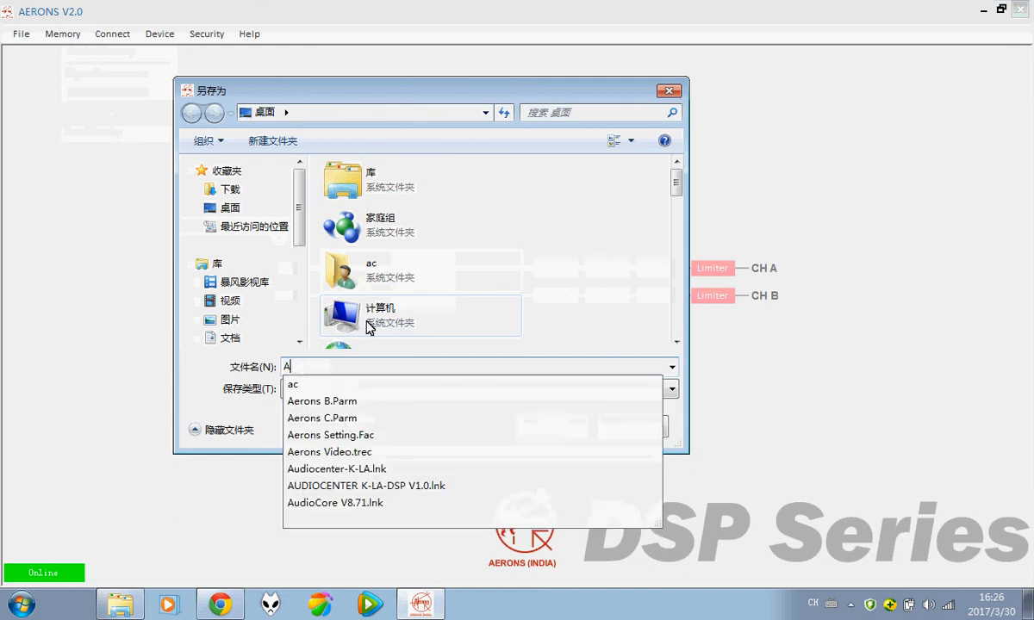
{"action": "type", "text": "erons"}
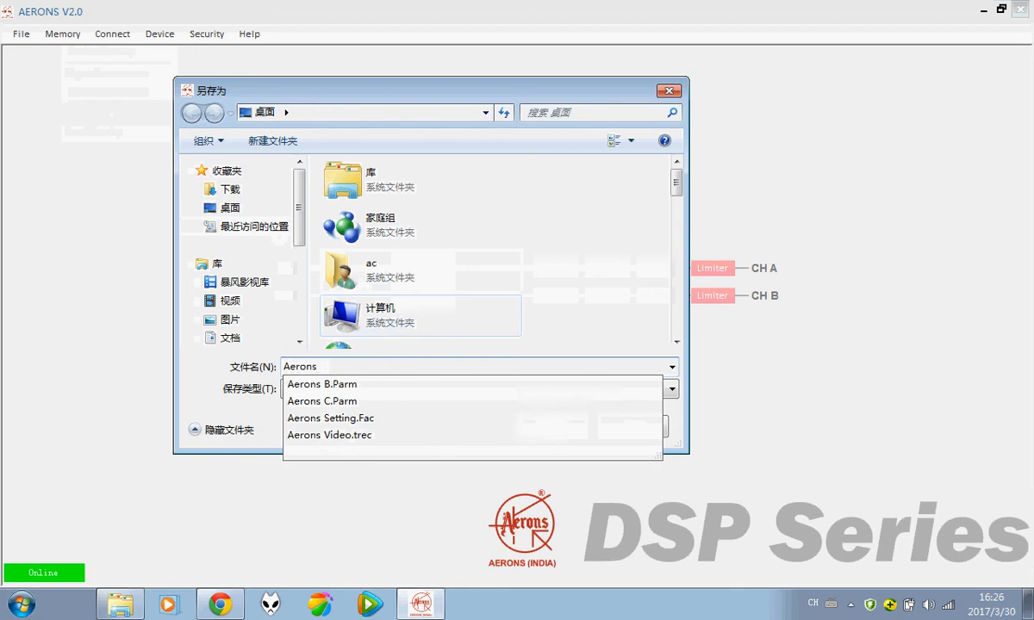
{"action": "type", "text": " sETTING"}
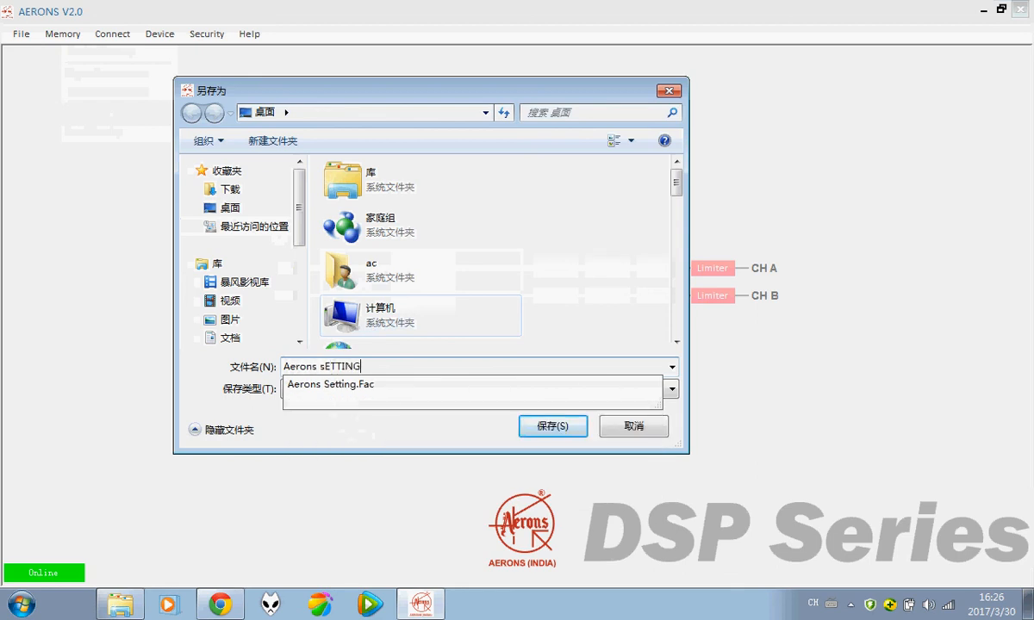
{"action": "key", "text": "BackSpace"}
{"action": "key", "text": "BackSpace"}
{"action": "key", "text": "BackSpace"}
{"action": "key", "text": "BackSpace"}
{"action": "key", "text": "BackSpace"}
{"action": "key", "text": "BackSpace"}
{"action": "key", "text": "BackSpace"}
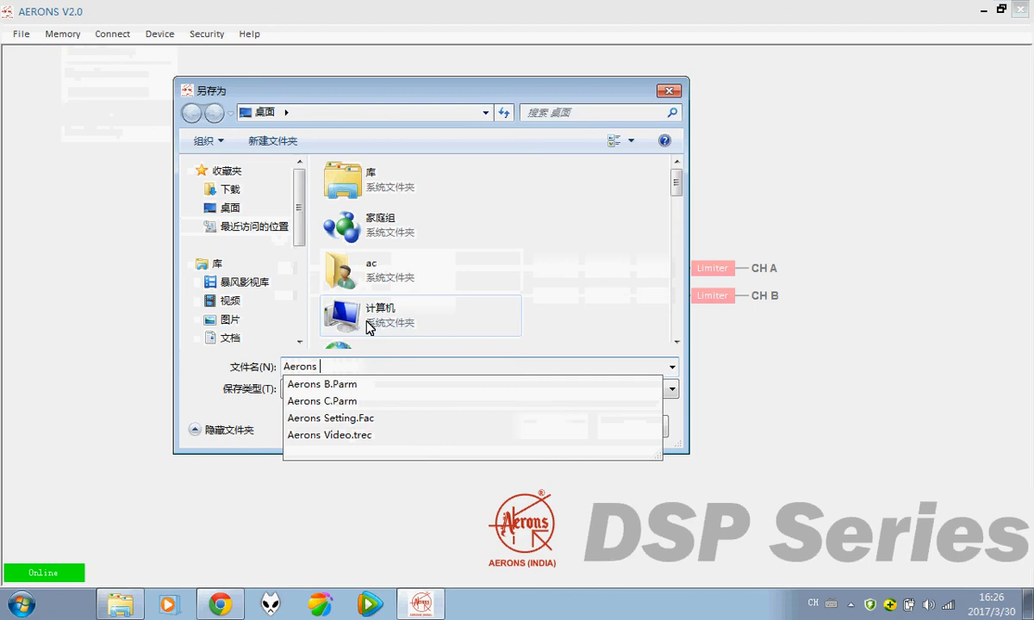
{"action": "type", "text": "Se"}
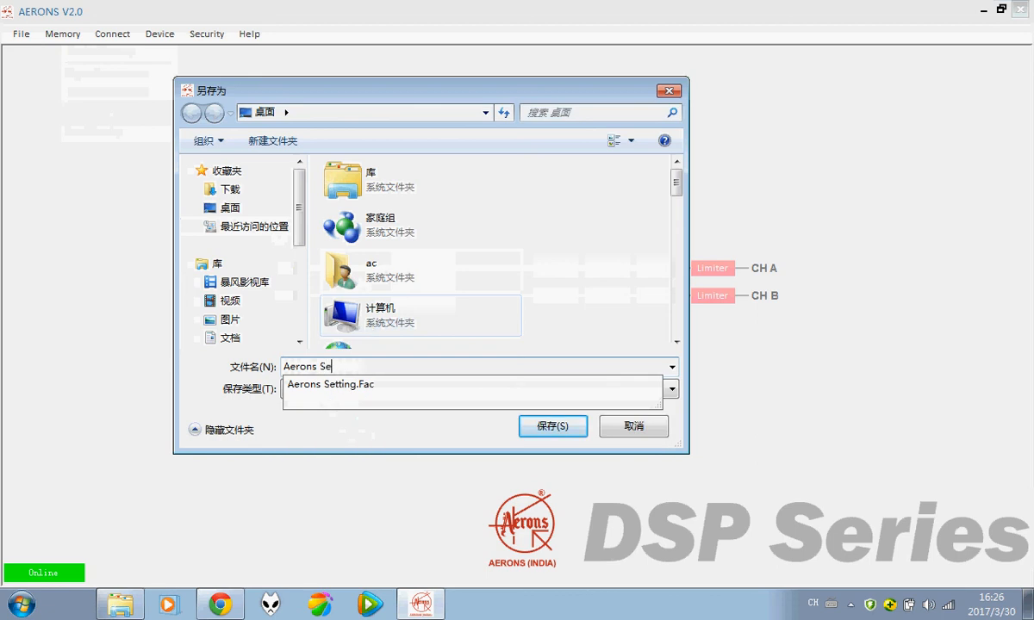
{"action": "type", "text": "tting"}
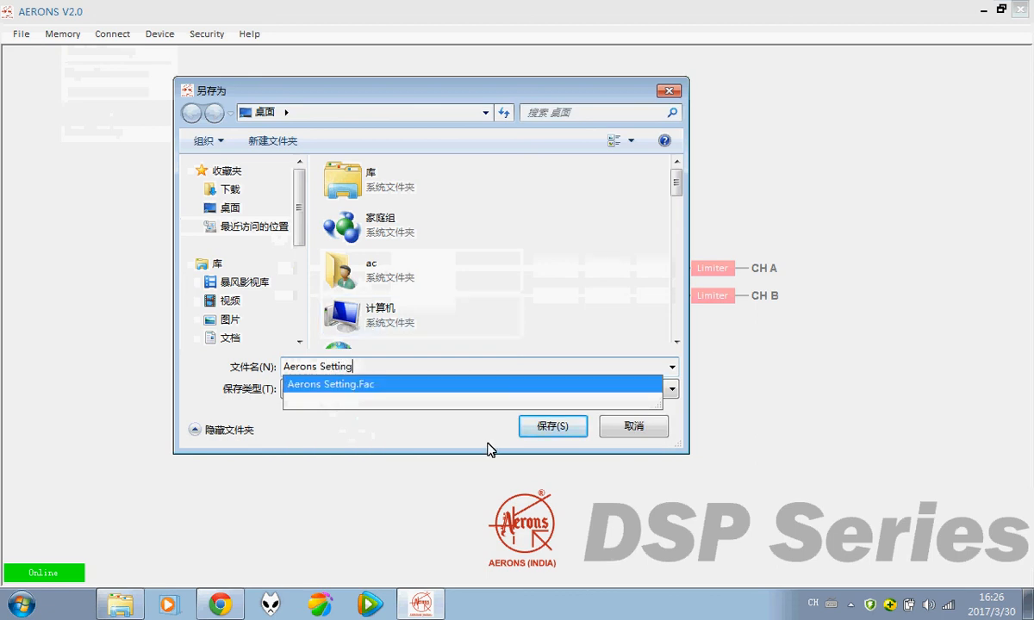
{"action": "left_click", "coordinate": [552, 426]}
{"action": "left_click", "coordinate": [568, 308]}
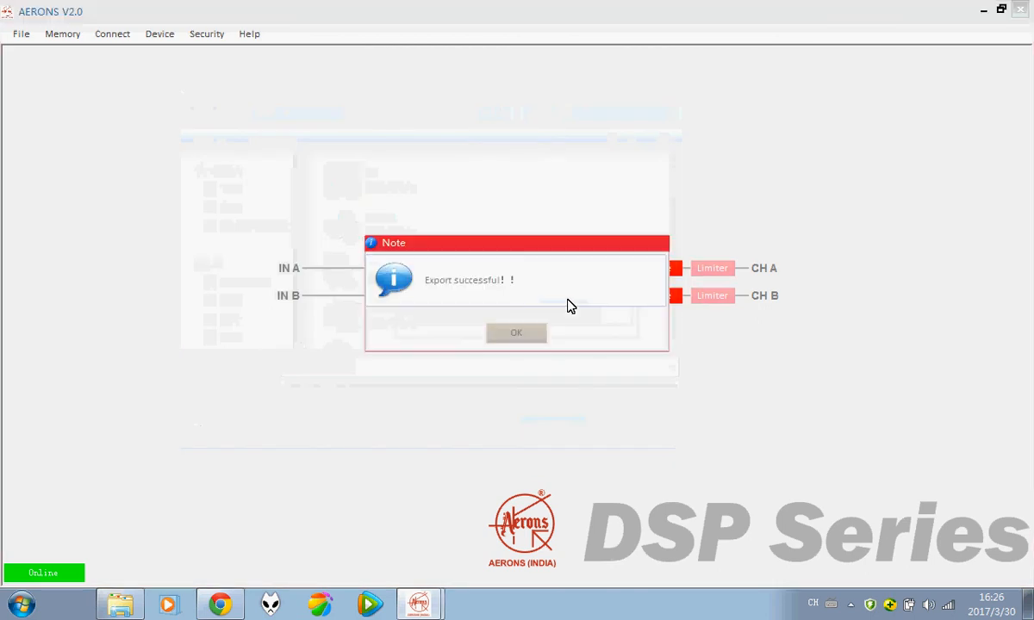
{"action": "left_click", "coordinate": [519, 336]}
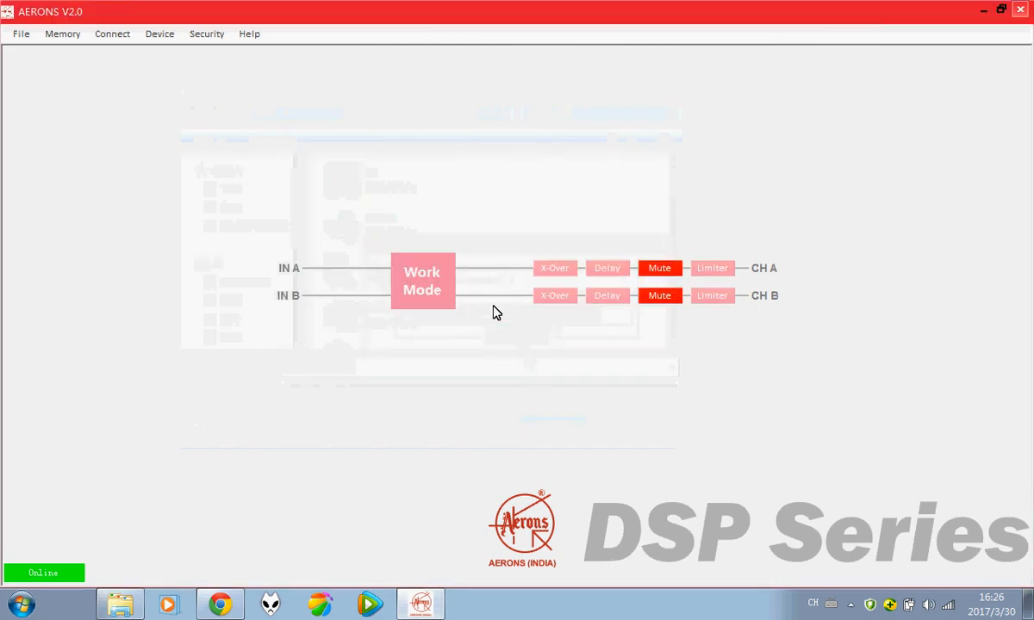
Step: Load factory settings from Aerons Setting.Fac on the Desktop and confirm the restore
{"action": "left_click", "coordinate": [62, 34]}
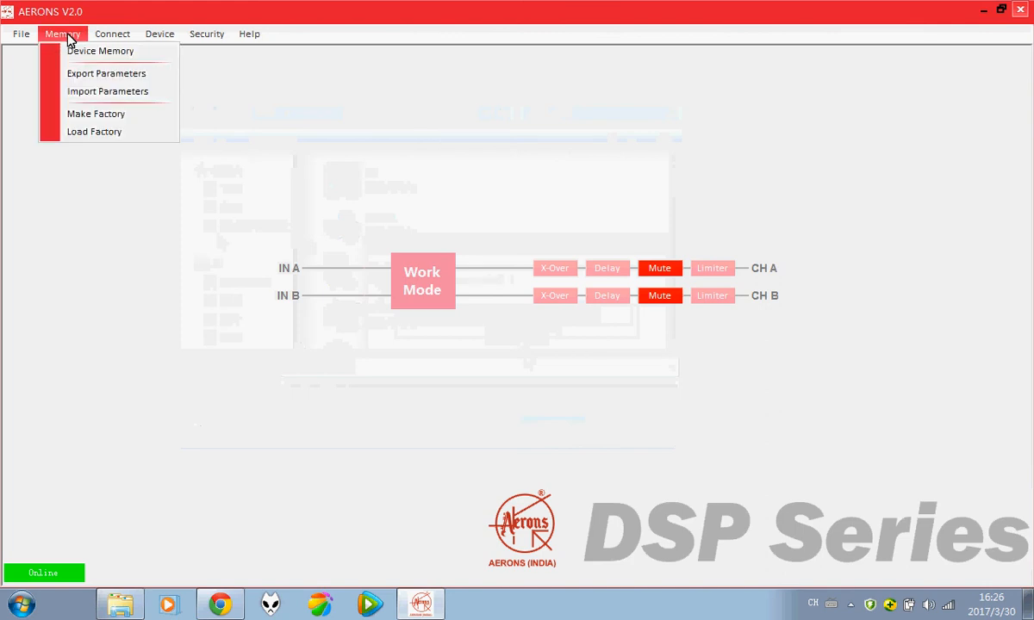
{"action": "left_click", "coordinate": [119, 134]}
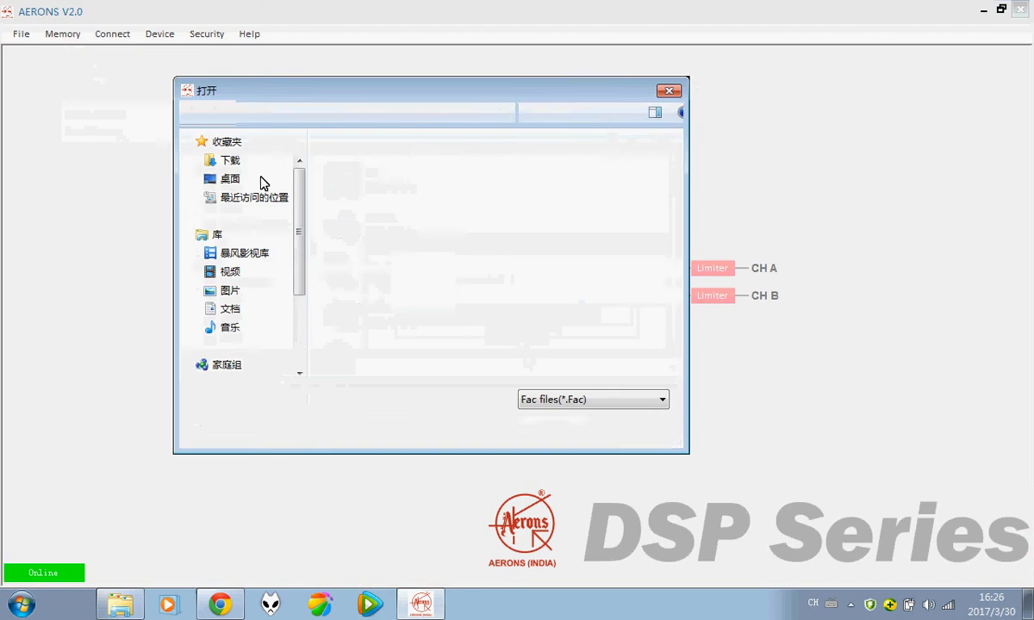
{"action": "left_click", "coordinate": [670, 90]}
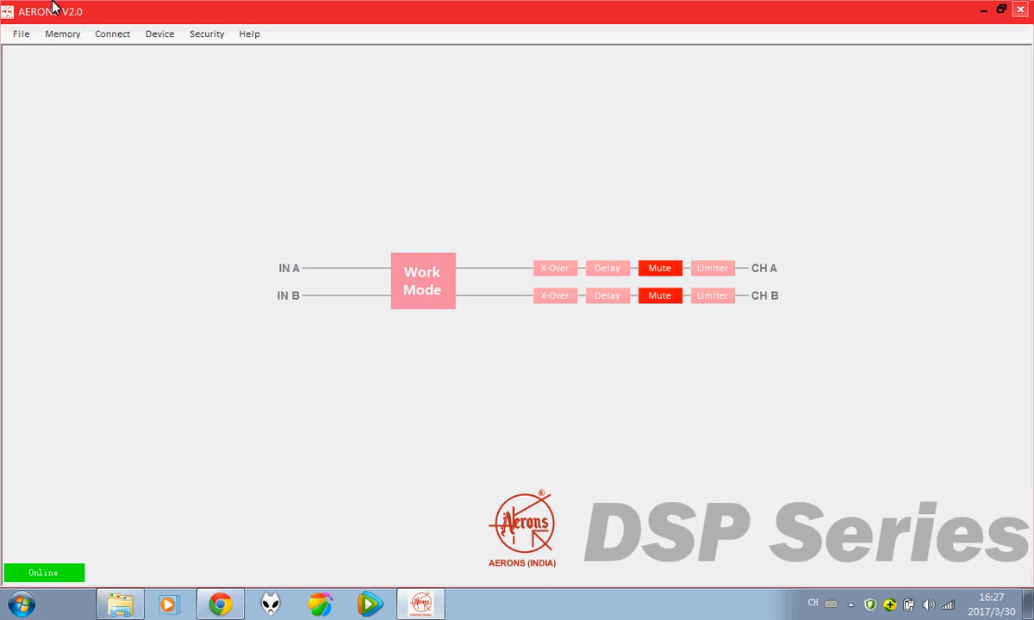
{"action": "left_click", "coordinate": [69, 40]}
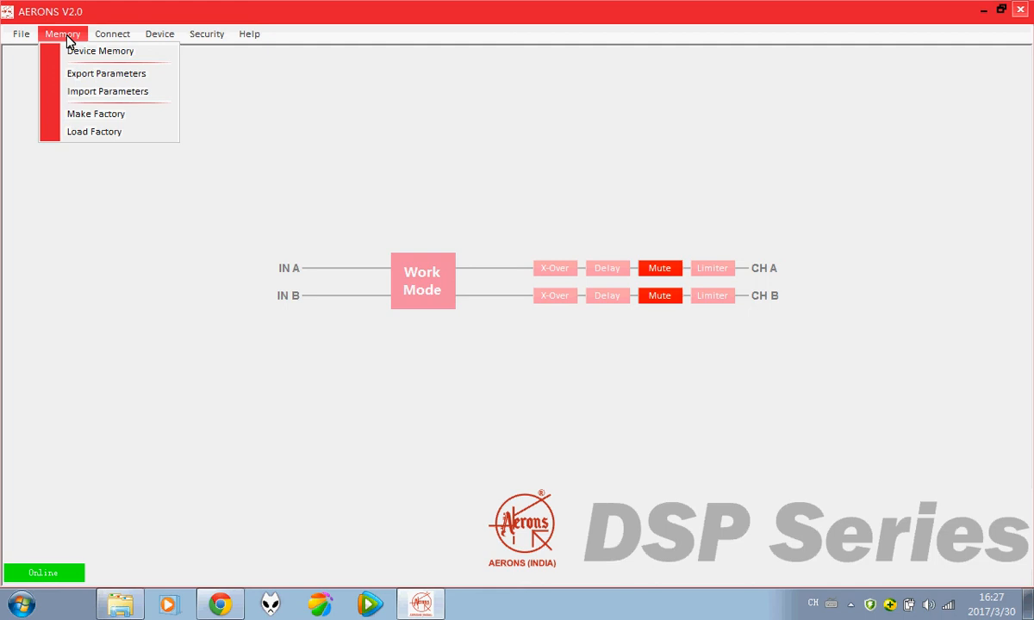
{"action": "left_click", "coordinate": [108, 136]}
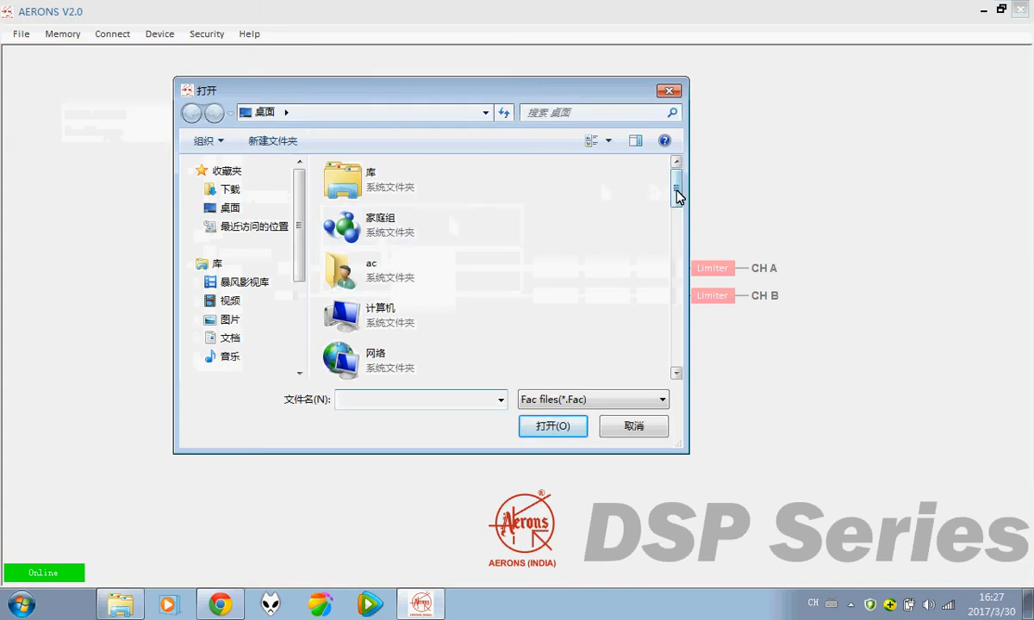
{"action": "left_click_drag", "start_coordinate": [676, 192], "coordinate": [633, 360]}
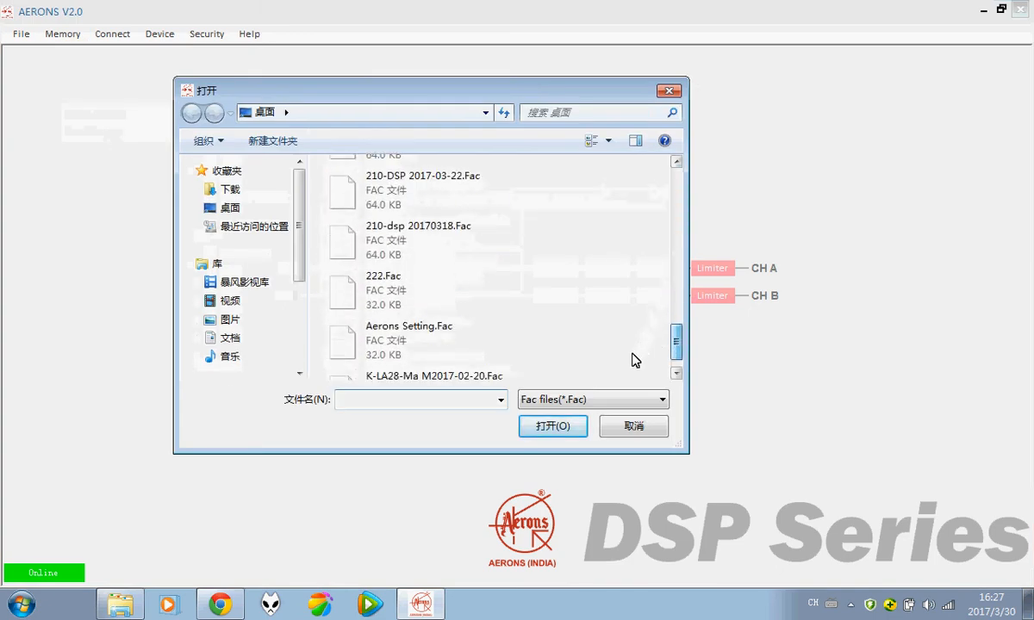
{"action": "left_click", "coordinate": [403, 318]}
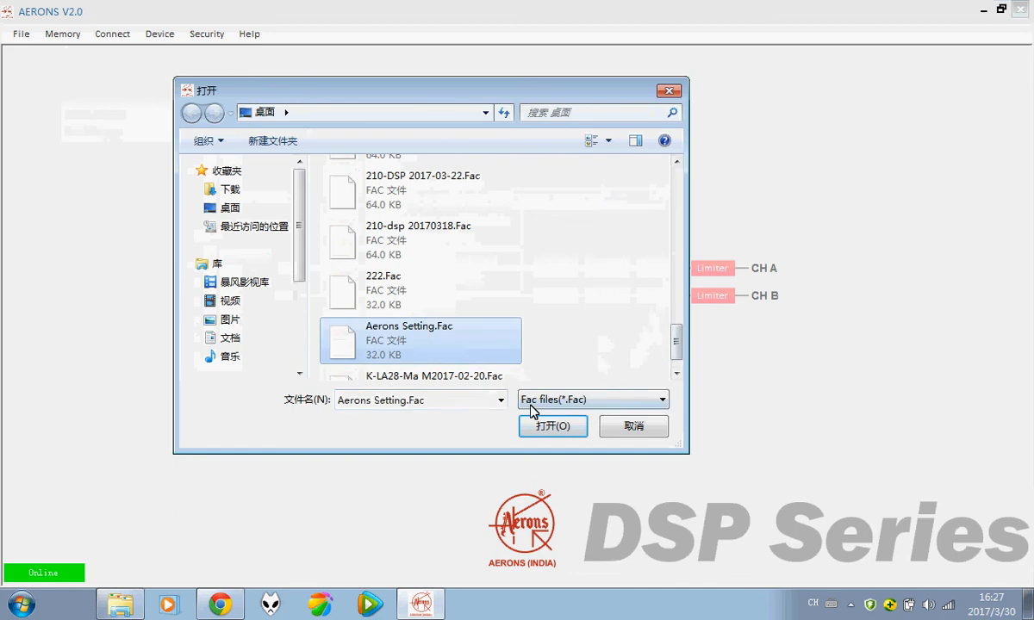
{"action": "left_click", "coordinate": [538, 427]}
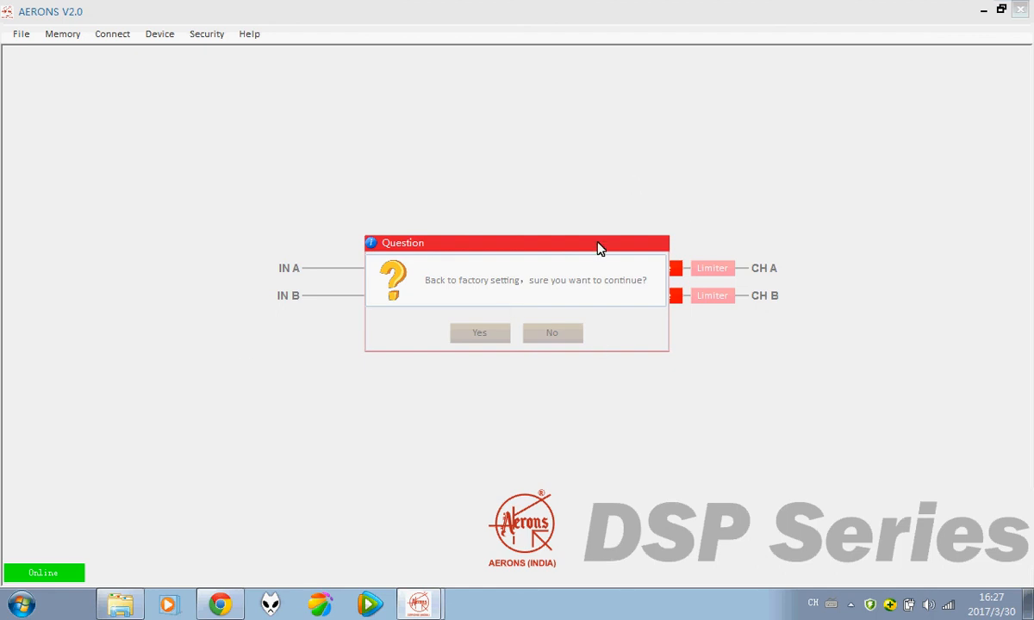
{"action": "left_click", "coordinate": [481, 335]}
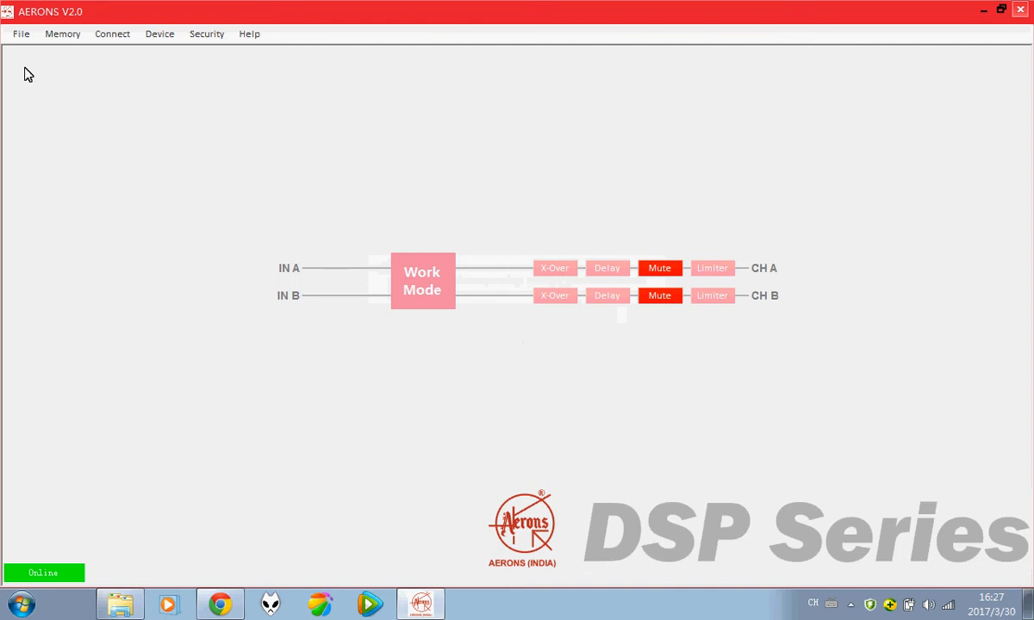
Step: Copy only Gain and Limiter from CH A to CH B, excluding X-Over, Delay, Clip, HPF and LPF
{"action": "left_click", "coordinate": [170, 40]}
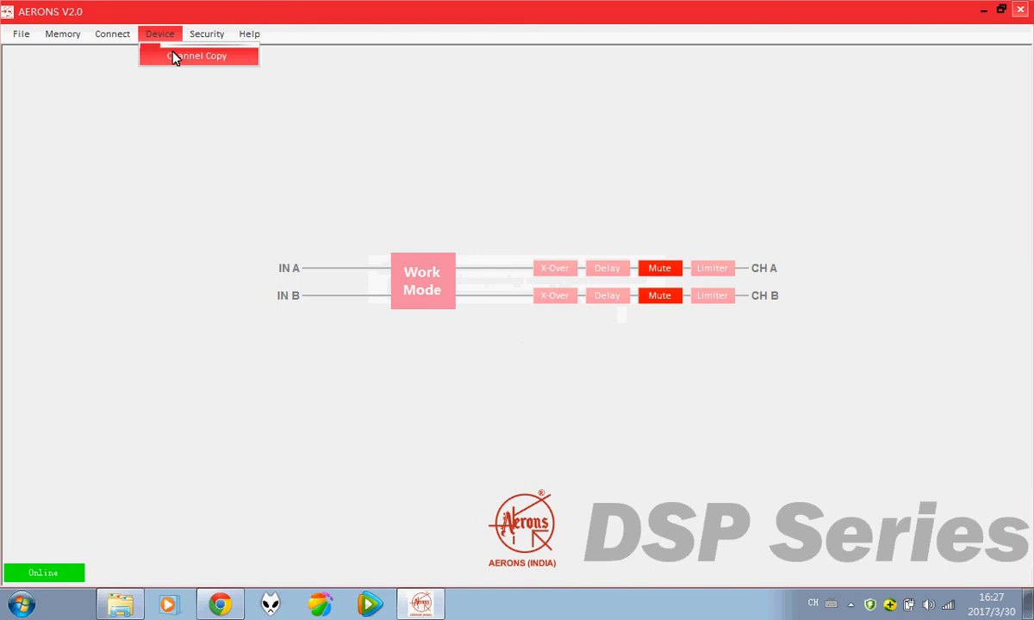
{"action": "left_click", "coordinate": [173, 57]}
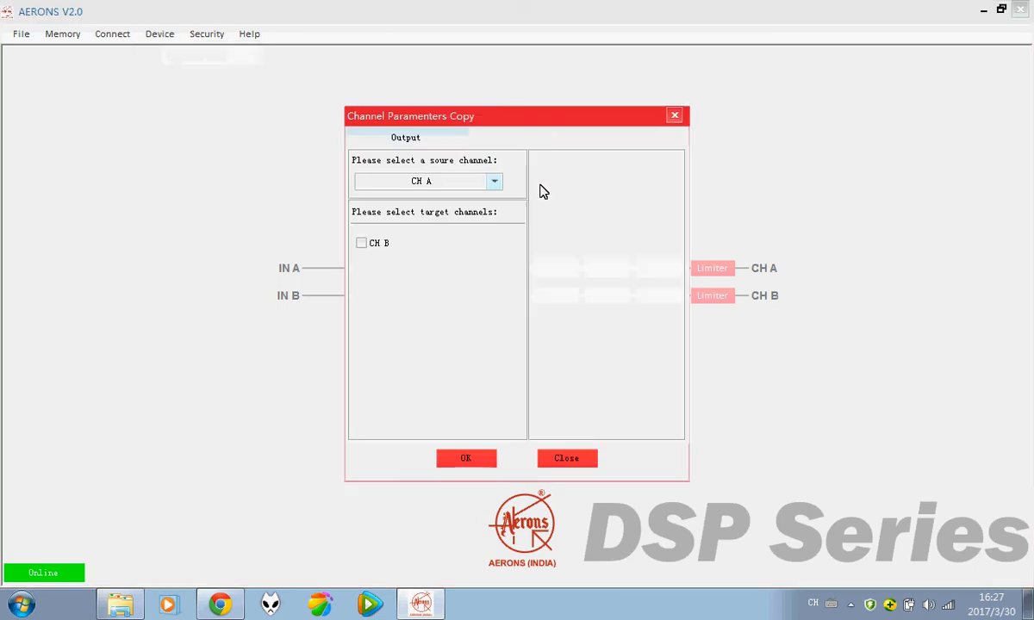
{"action": "left_click_drag", "start_coordinate": [556, 119], "coordinate": [585, 100]}
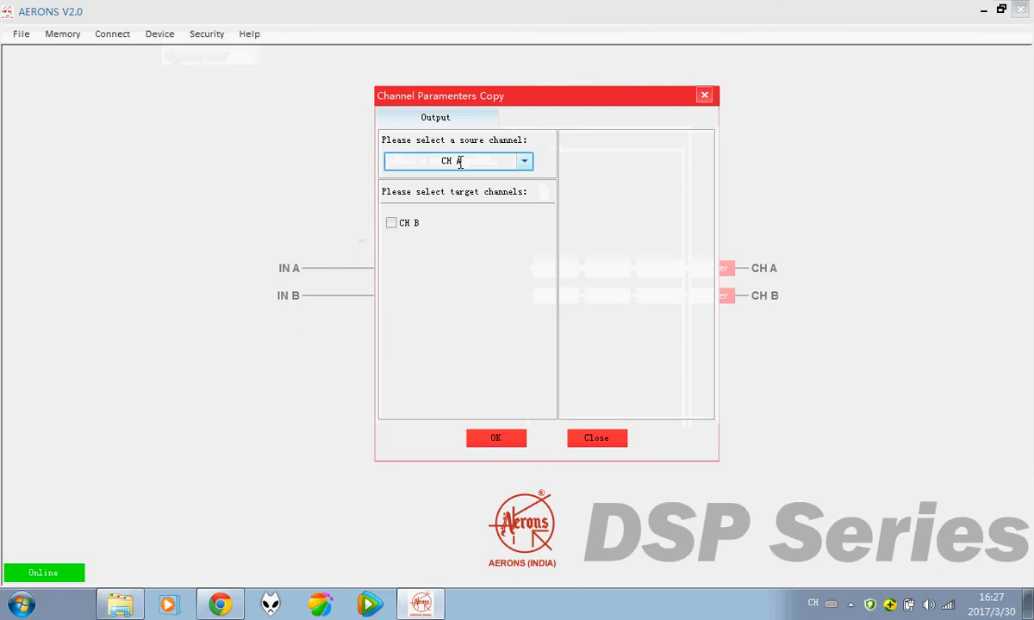
{"action": "left_click", "coordinate": [391, 223]}
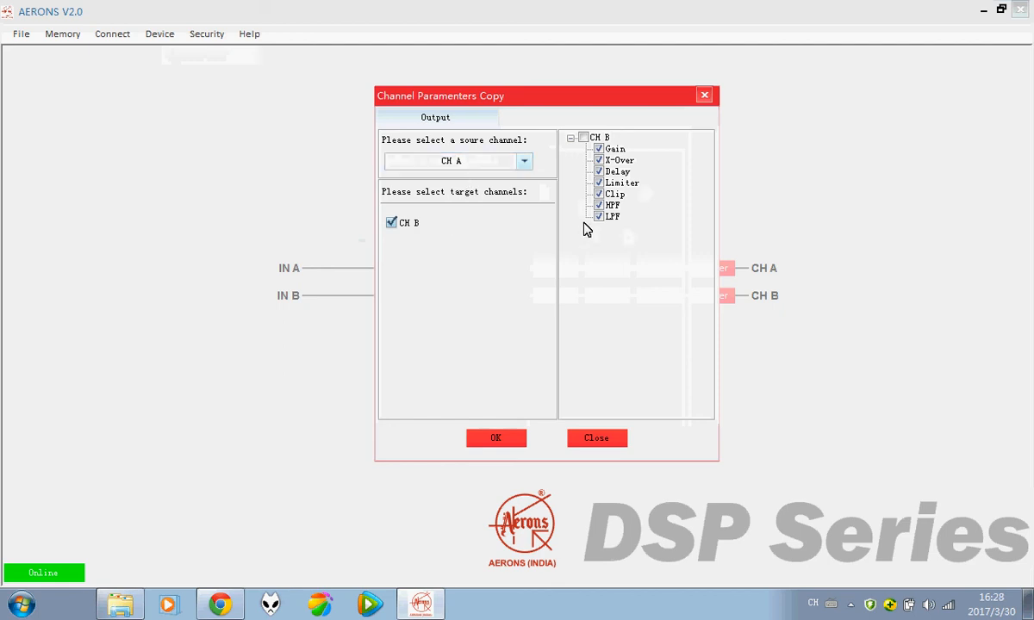
{"action": "left_click", "coordinate": [599, 149]}
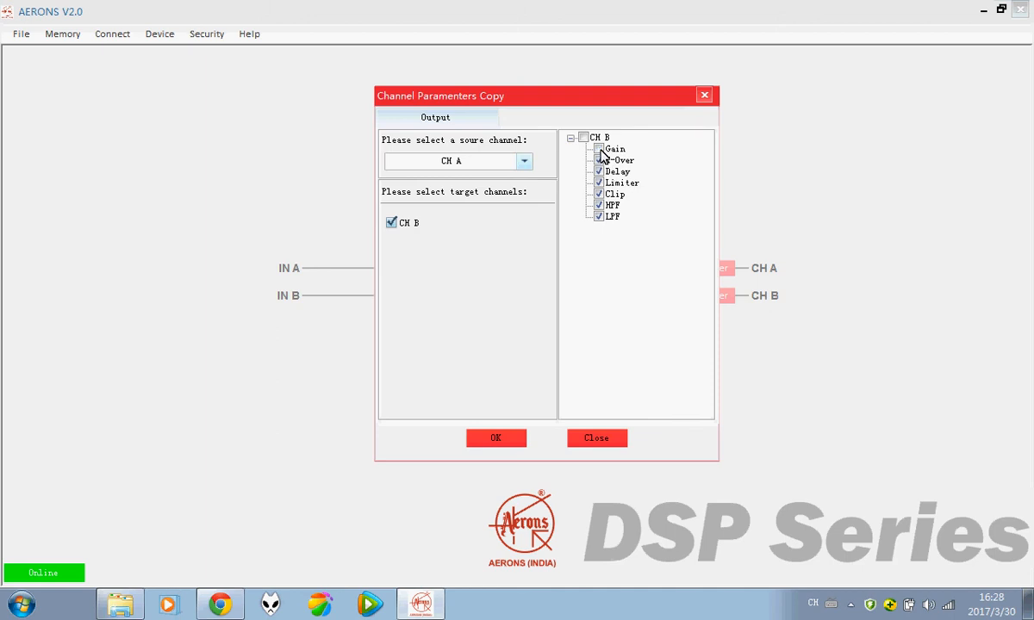
{"action": "left_click", "coordinate": [599, 149]}
{"action": "left_click", "coordinate": [599, 160]}
{"action": "left_click", "coordinate": [599, 172]}
{"action": "left_click", "coordinate": [599, 194]}
{"action": "left_click", "coordinate": [599, 205]}
{"action": "left_click", "coordinate": [599, 216]}
{"action": "left_click", "coordinate": [497, 439]}
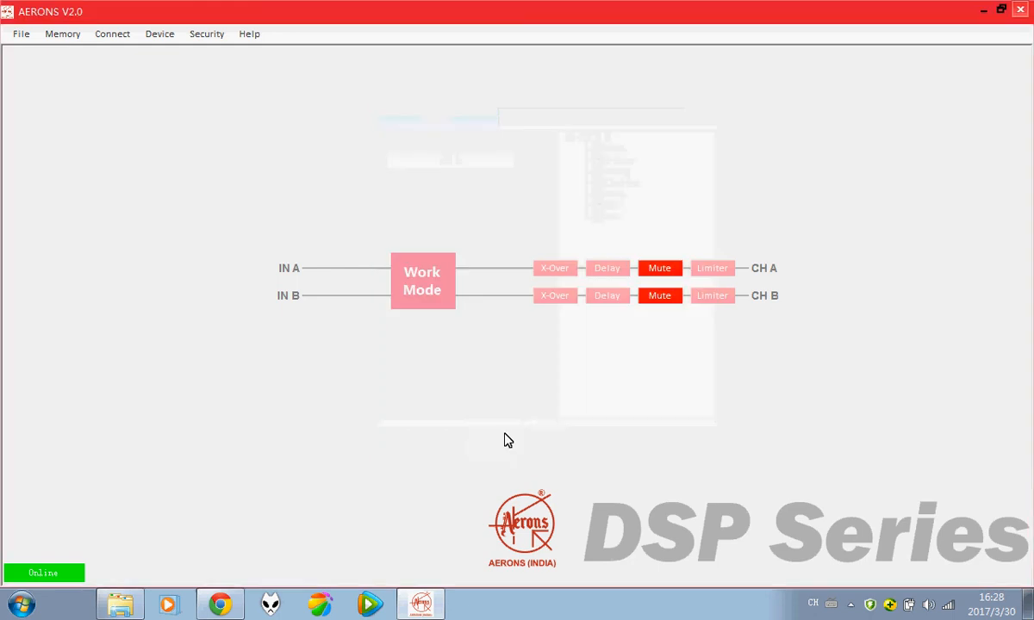
{"action": "left_click", "coordinate": [706, 269]}
{"action": "left_click", "coordinate": [429, 330]}
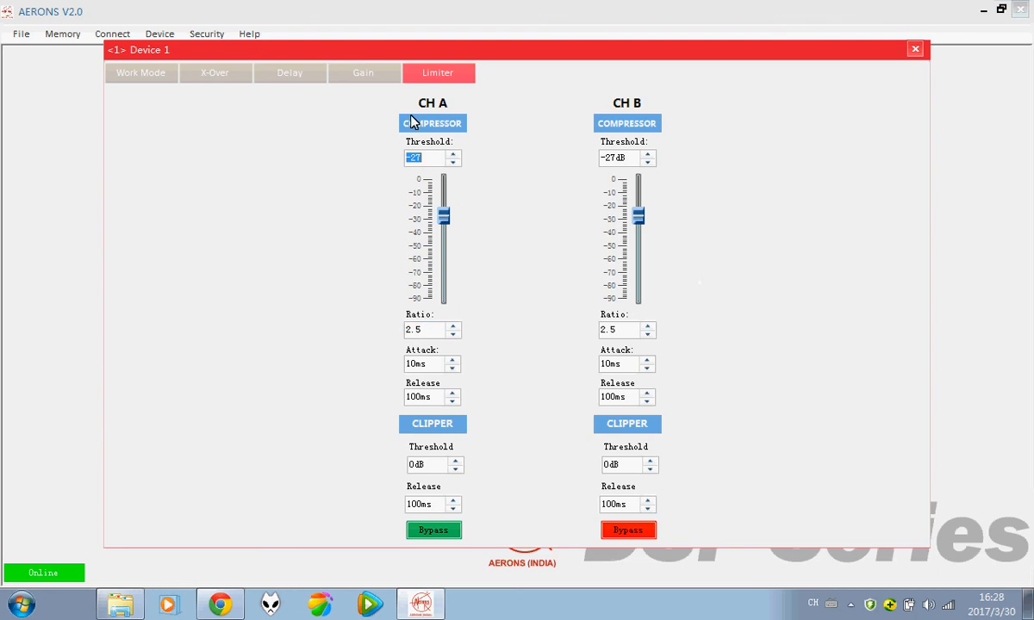
{"action": "left_click", "coordinate": [424, 332]}
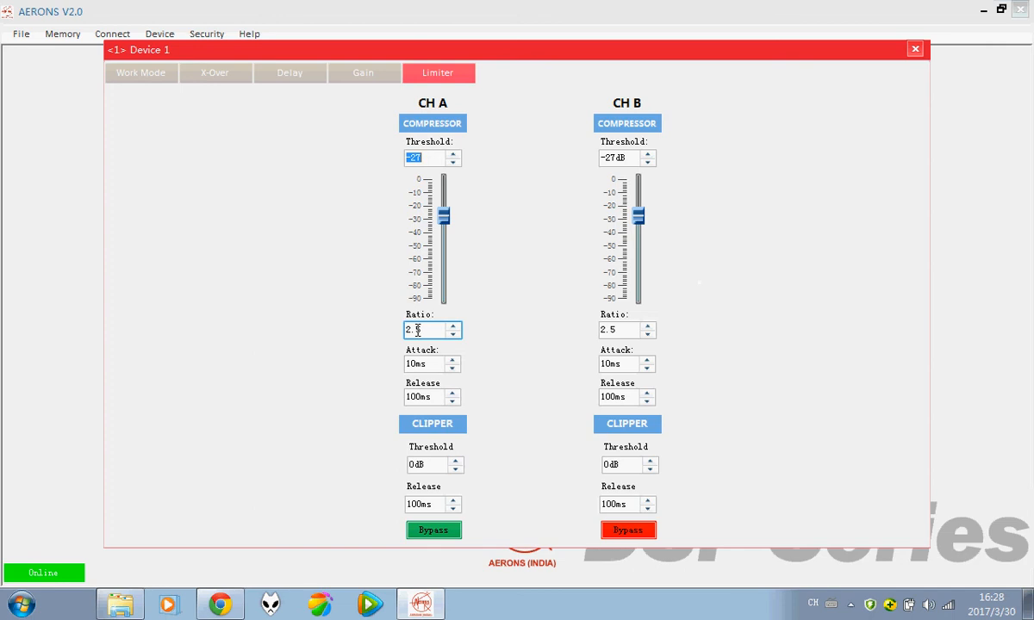
{"action": "left_click", "coordinate": [624, 158]}
{"action": "left_click", "coordinate": [624, 330]}
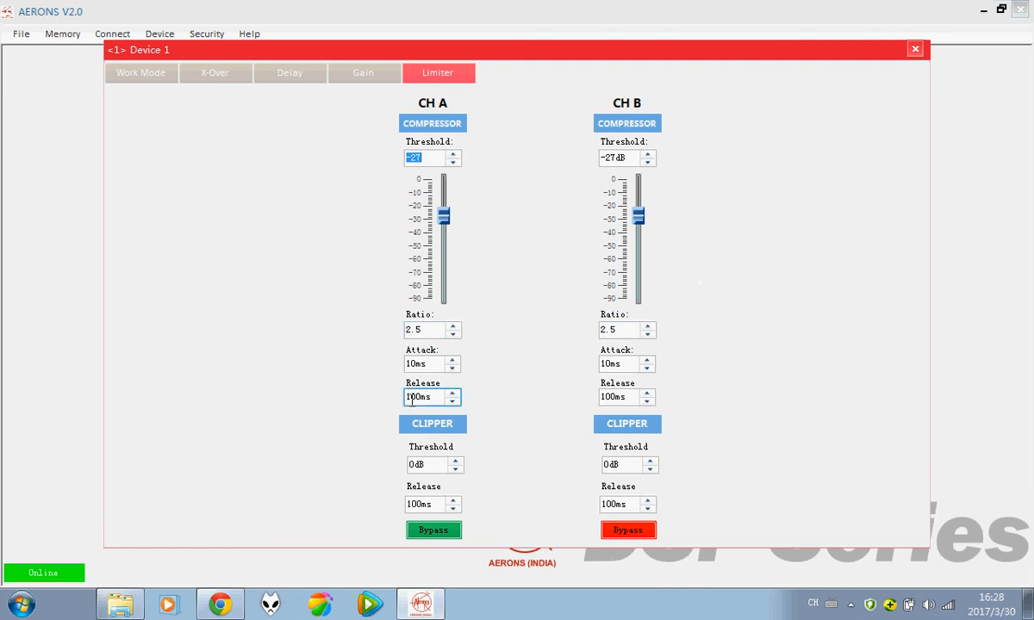
{"action": "left_click", "coordinate": [916, 50]}
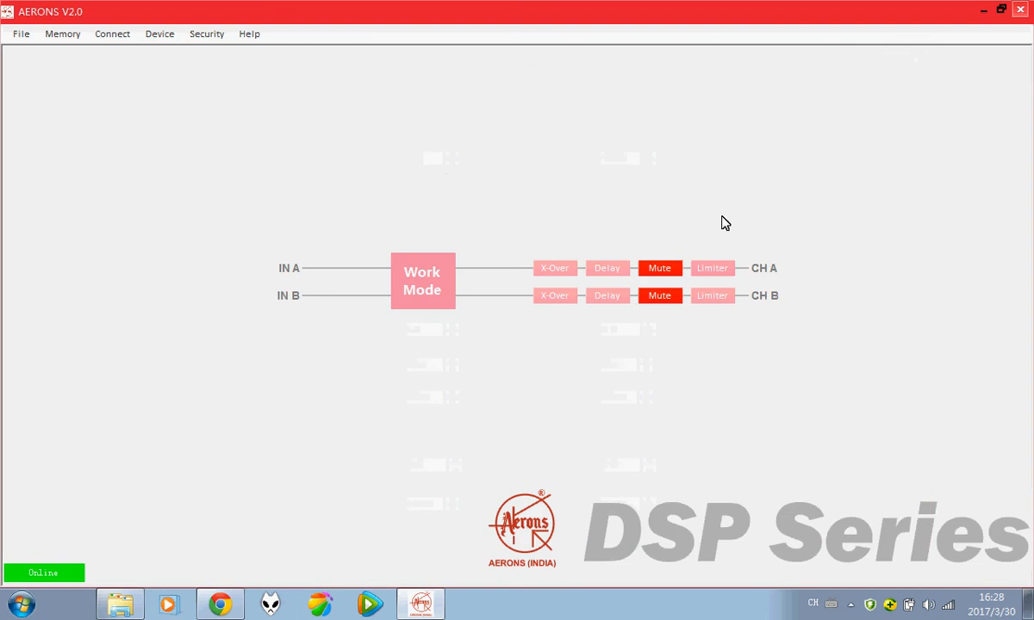